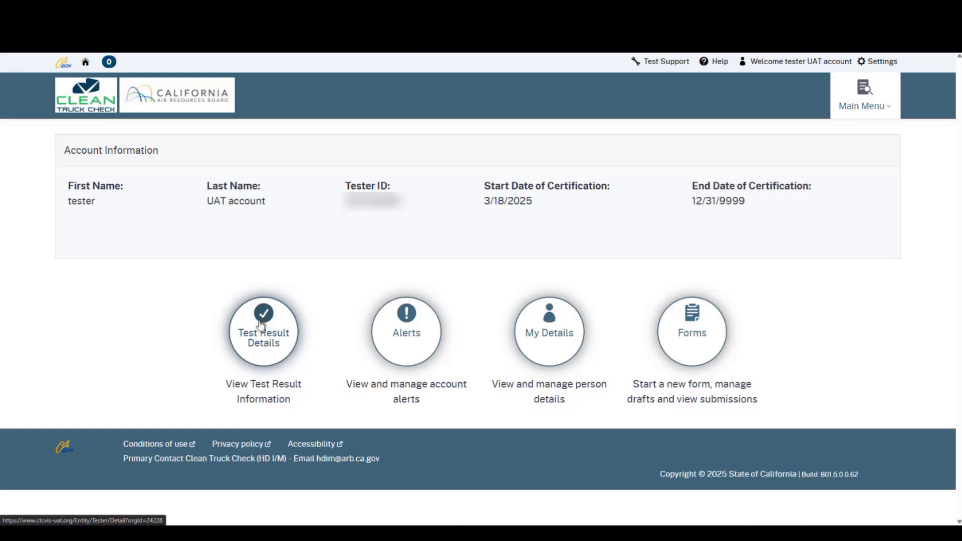
- From Forms > Online Forms, start a new Opacity/Visual Inspection Information form
click(266, 352)
click(266, 350)
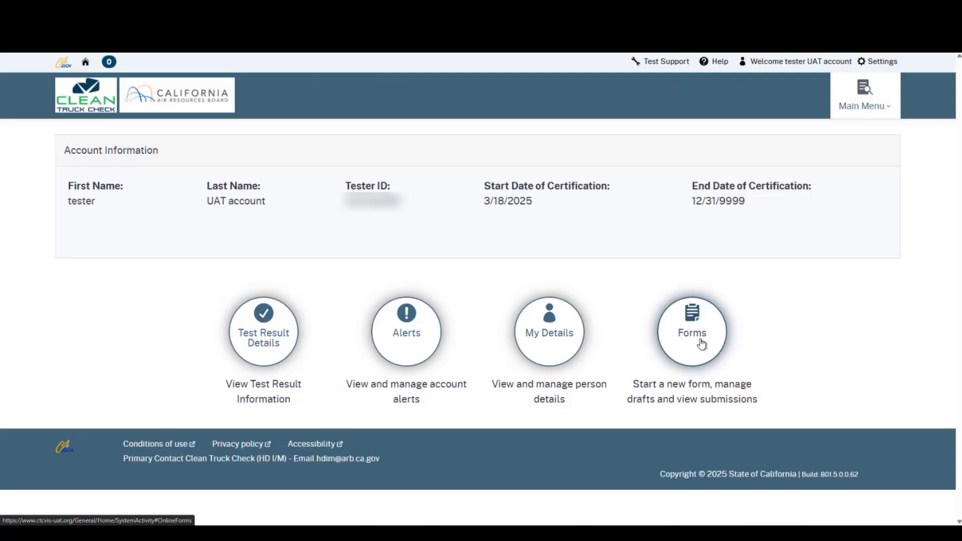
click(702, 344)
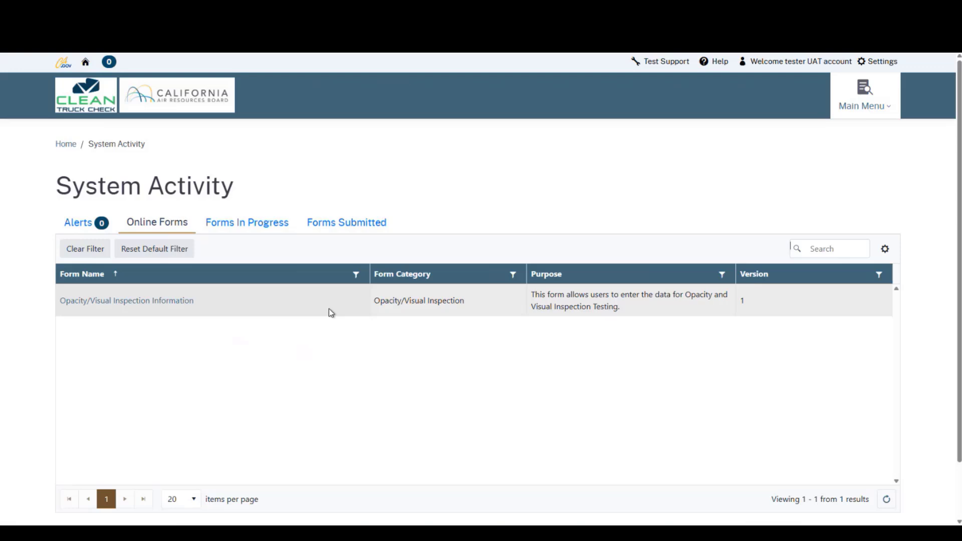
click(232, 228)
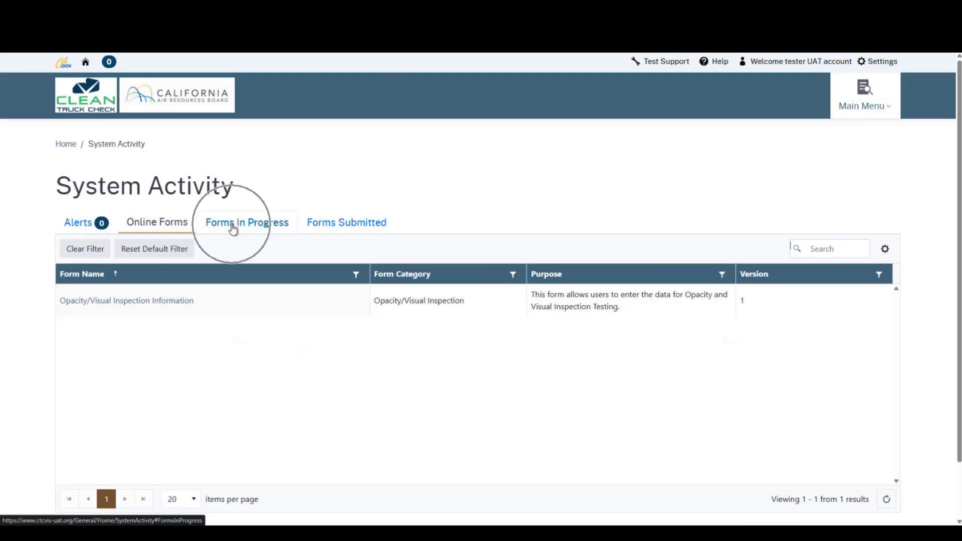
click(334, 227)
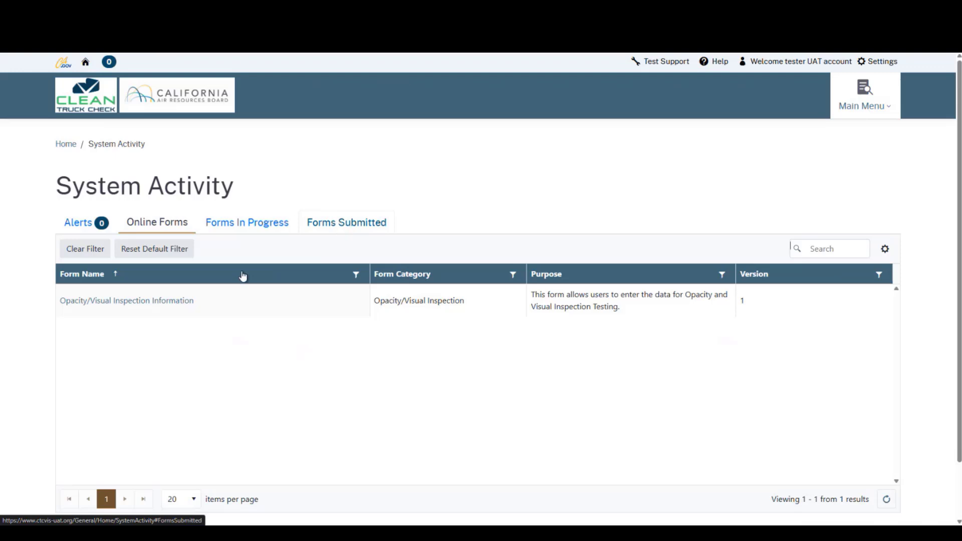
click(180, 307)
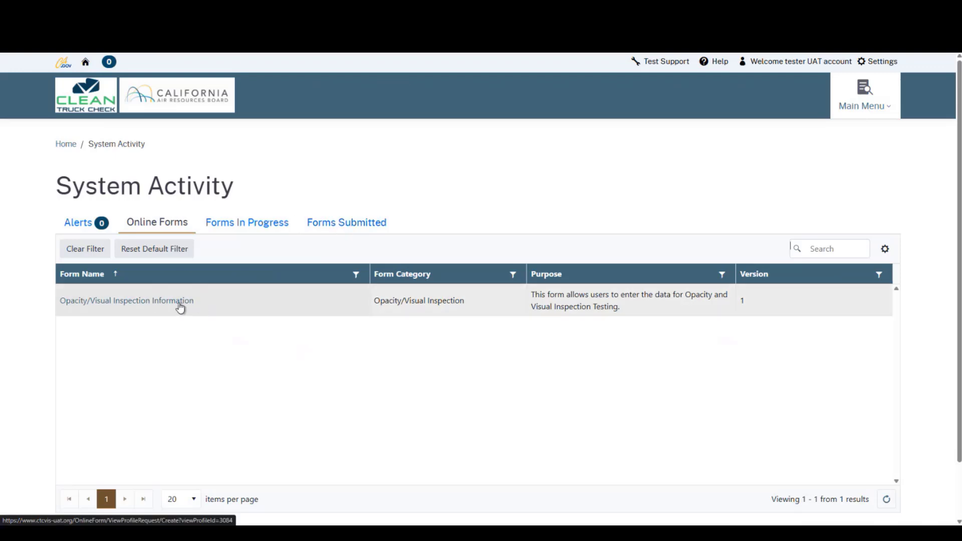
click(180, 306)
click(180, 307)
click(180, 306)
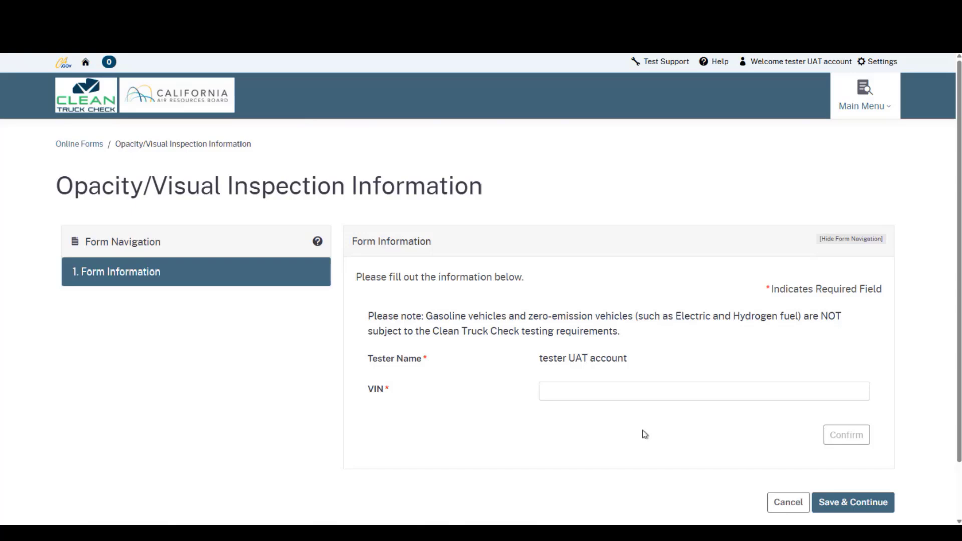
- Enter the vehicle's 17-character VIN and confirm it
click(580, 394)
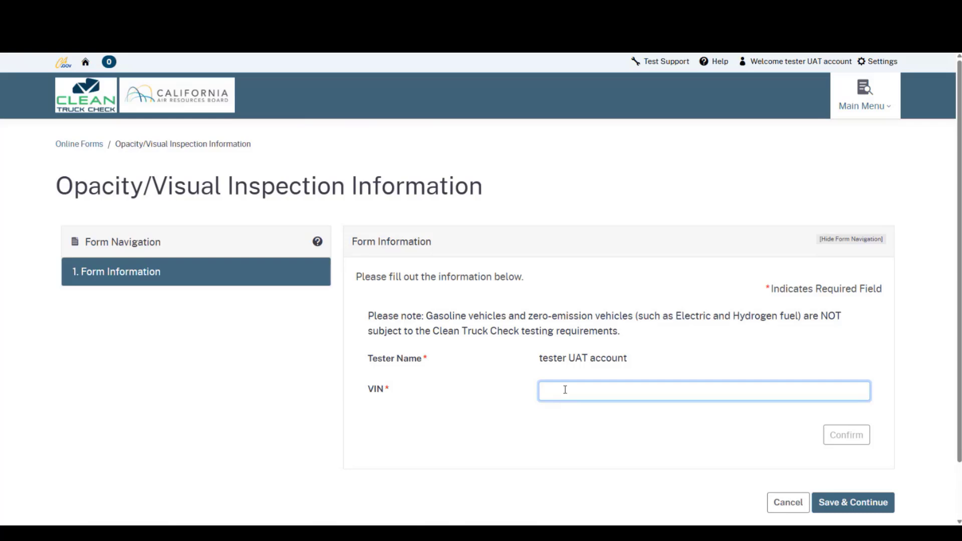
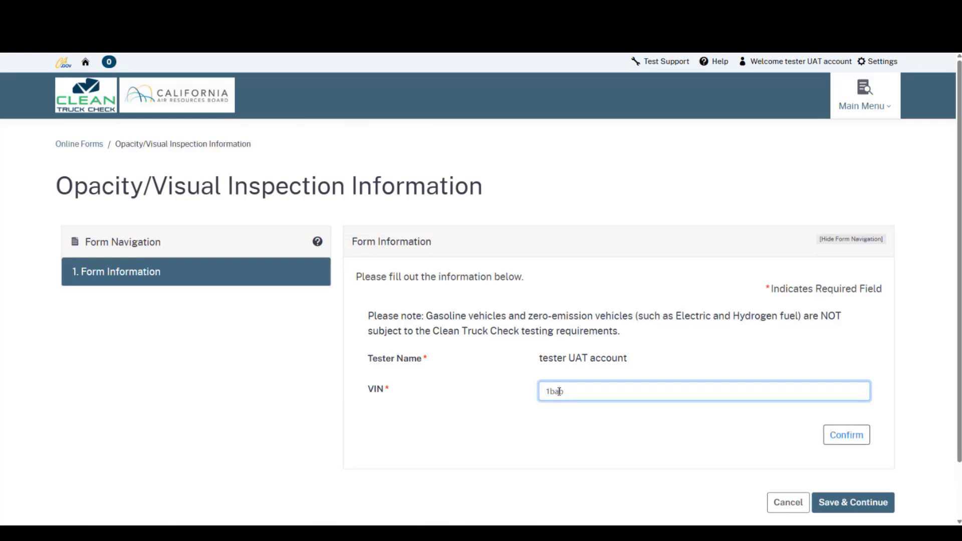
click(836, 445)
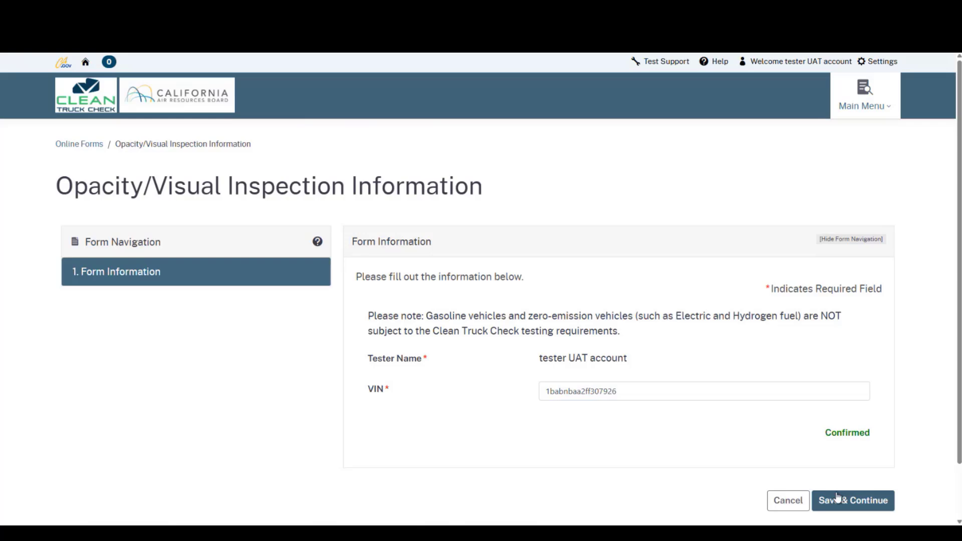
- Save the form information and continue to Visual Inspection Information
click(846, 507)
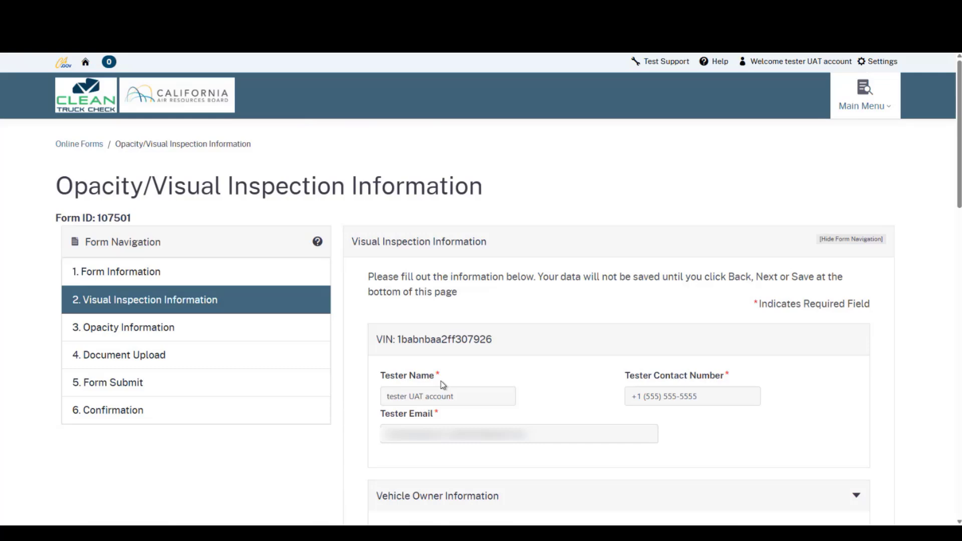
scroll(517, 370, down, 3)
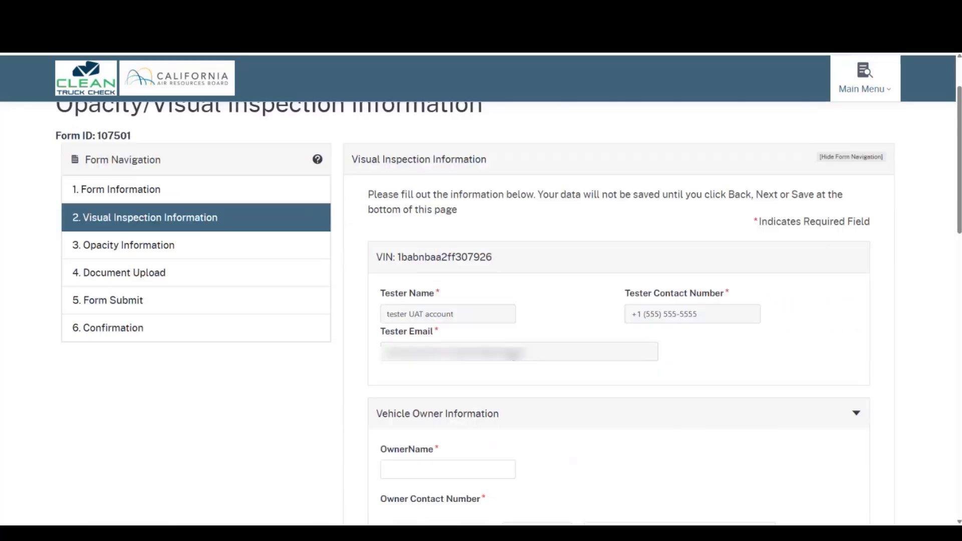
scroll(531, 339, down, 1)
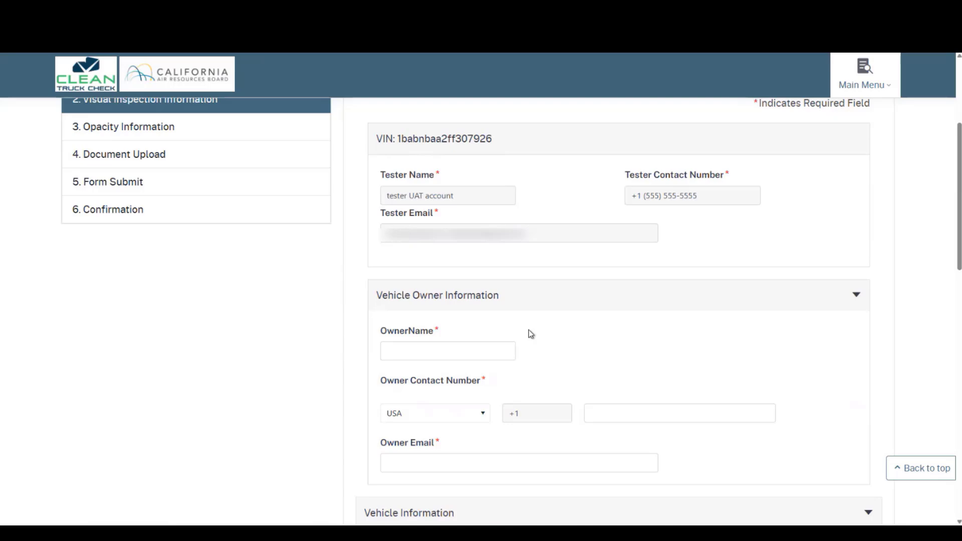
- Fill in the vehicle owner's name, contact phone number and e-mail address
click(491, 347)
scroll(482, 293, down, 1)
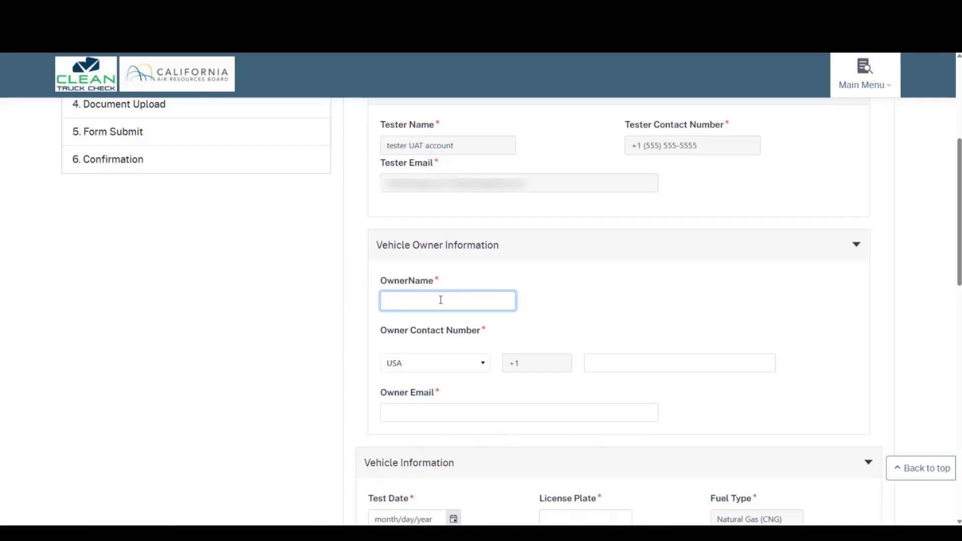
text(test)
key(Tab)
key(Tab)
key(Tab)
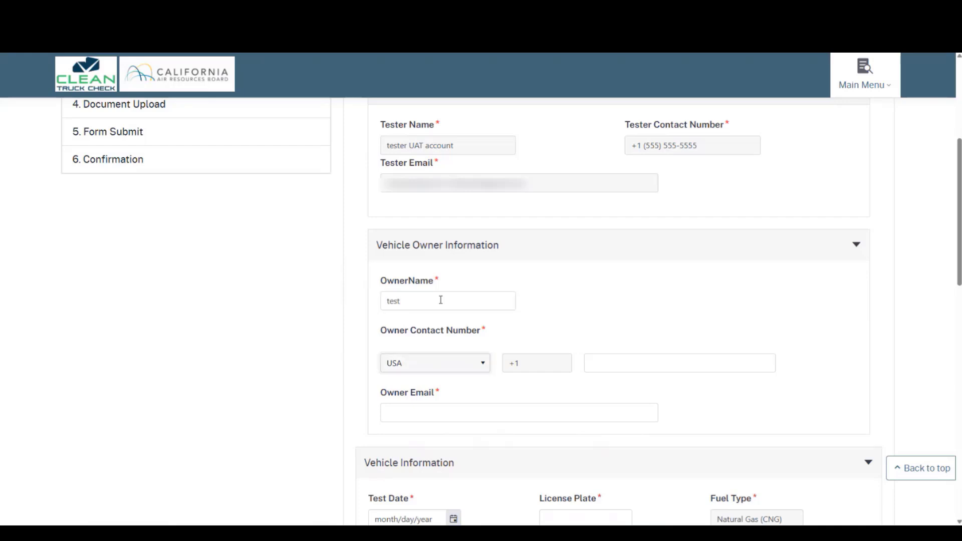
text(555-555-555)
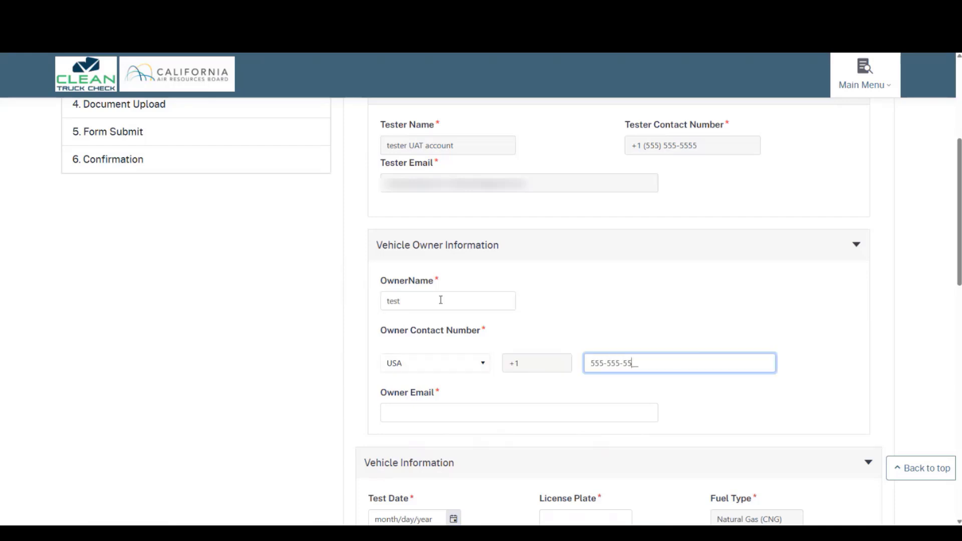
text(5)
key(Tab)
text(test)
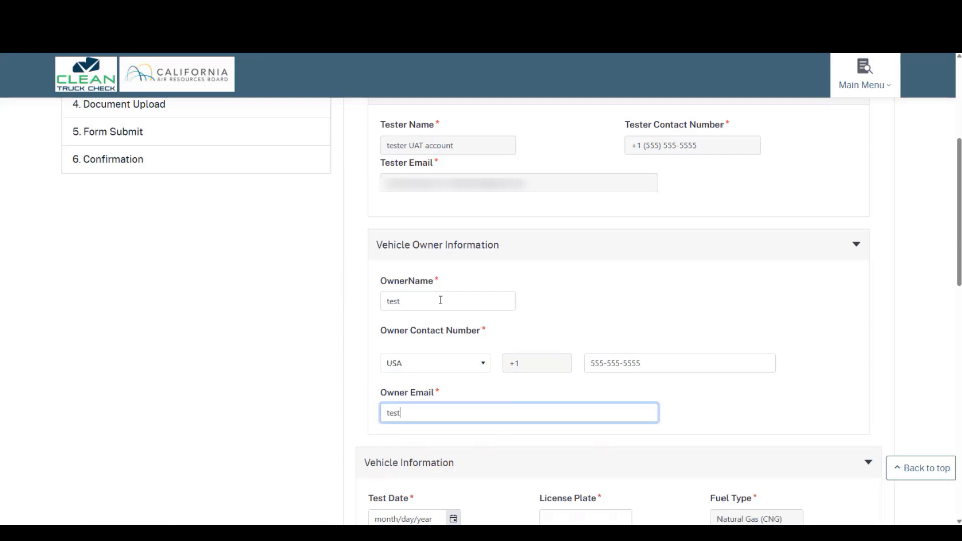
text(@test.com)
- Set the test date to 3/11/2025 and enter the vehicle's license plate
scroll(483, 302, down, 5)
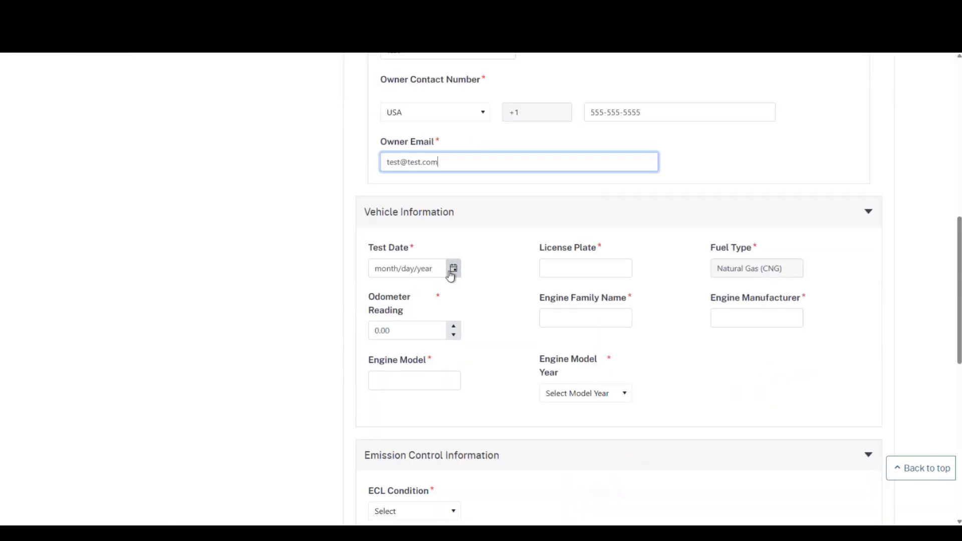
click(454, 271)
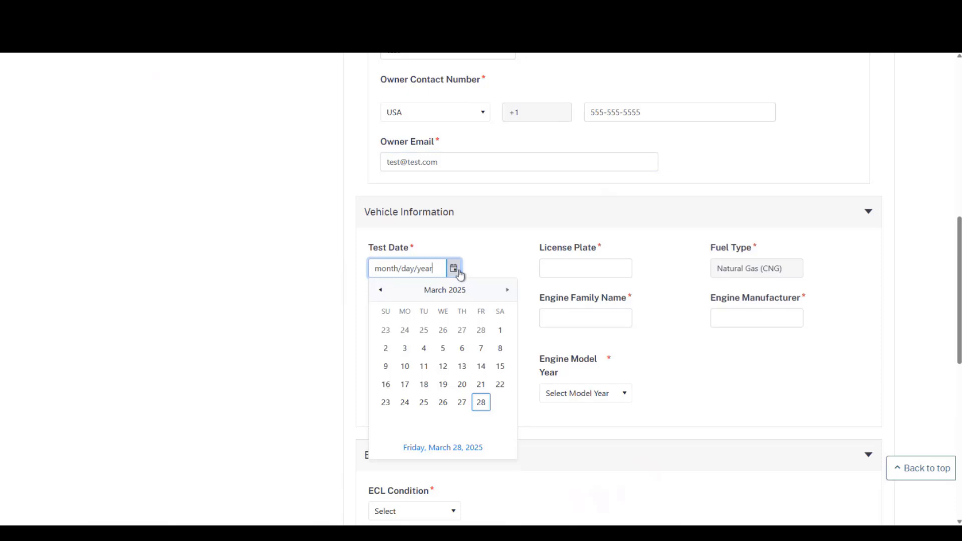
click(424, 366)
click(546, 268)
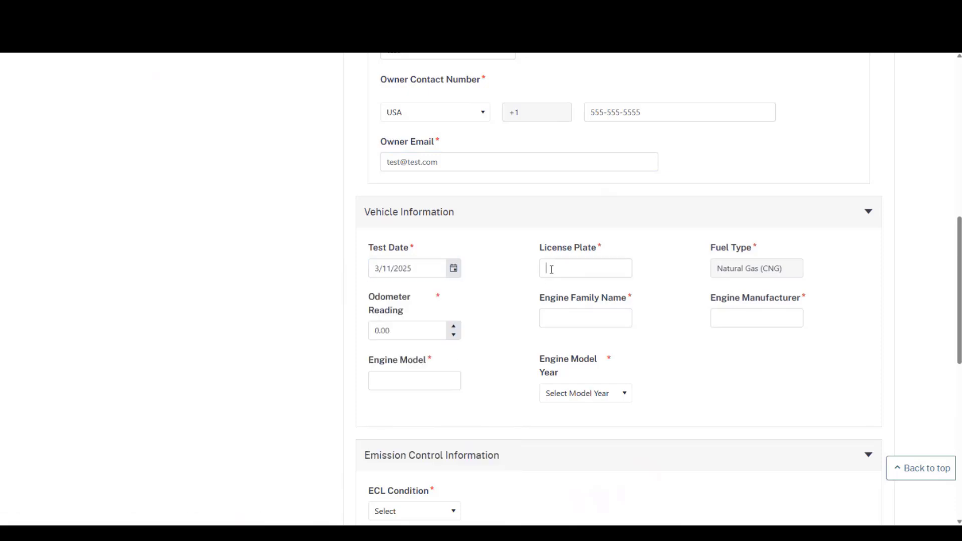
text(1234abc)
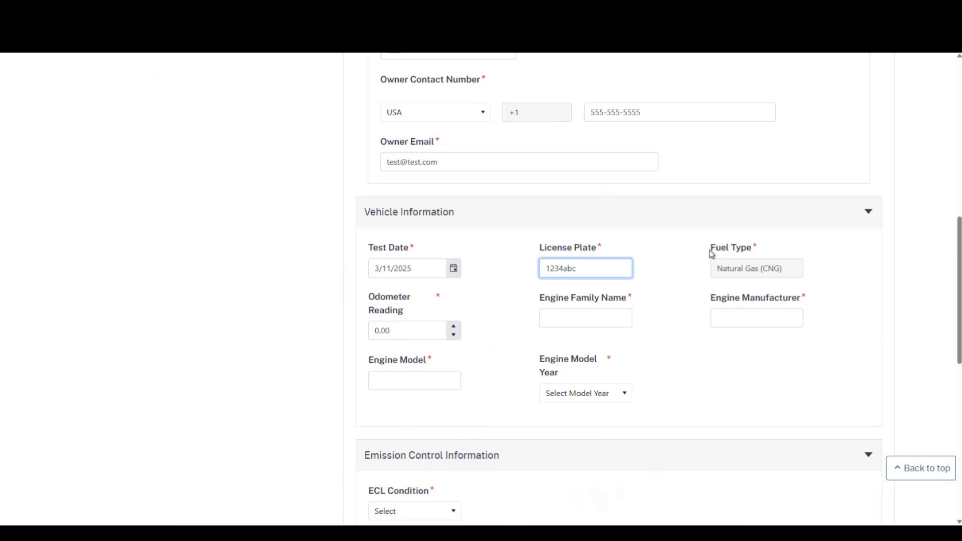
click(711, 252)
click(762, 272)
- Enter odometer 750000, engine family ecexh045lbf, manufacturer Cummins and engine model islg
click(428, 331)
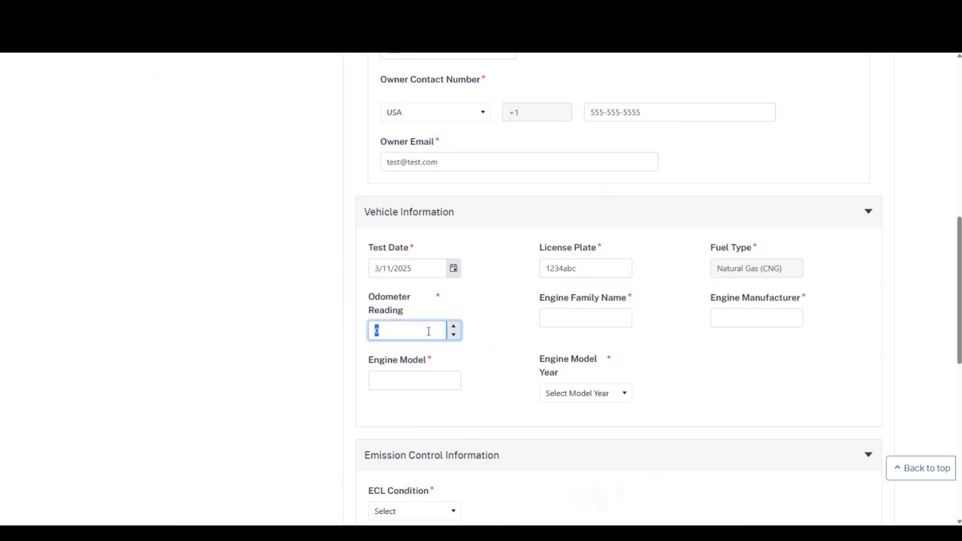
text(750000)
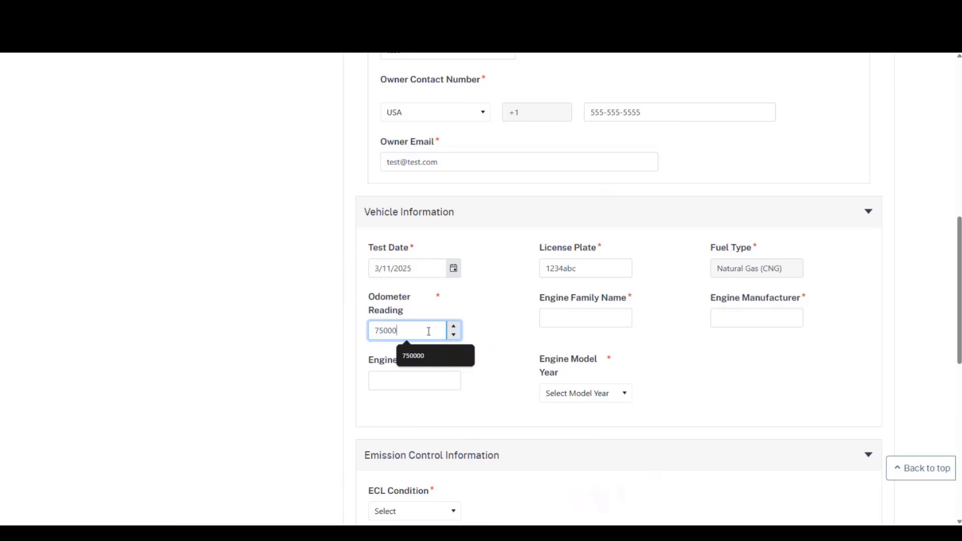
key(Tab)
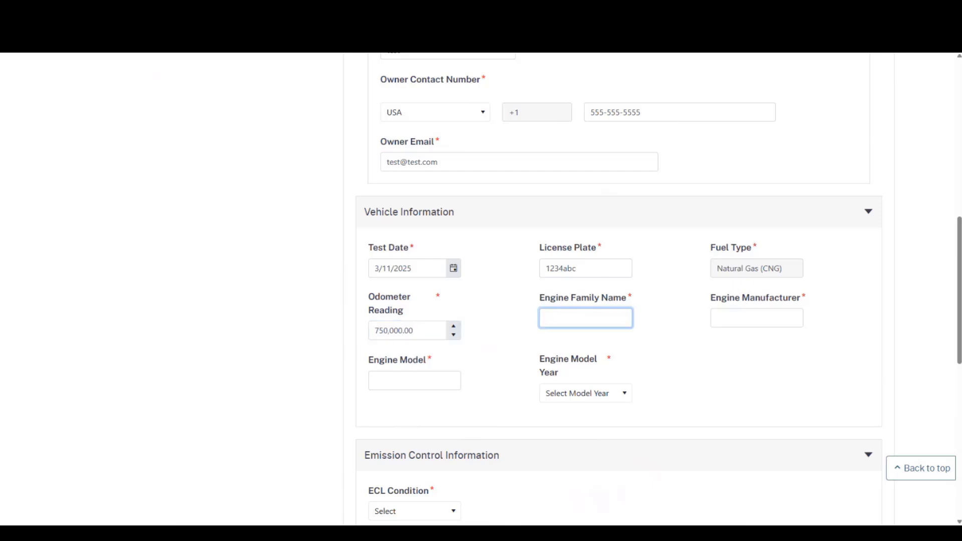
text(ecexh045lbf)
key(Tab)
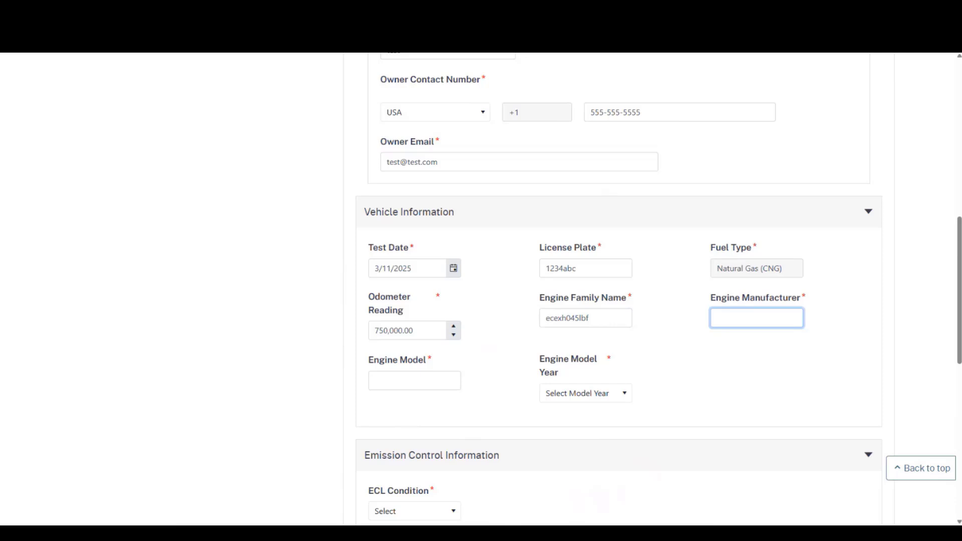
text(Cummins)
click(415, 381)
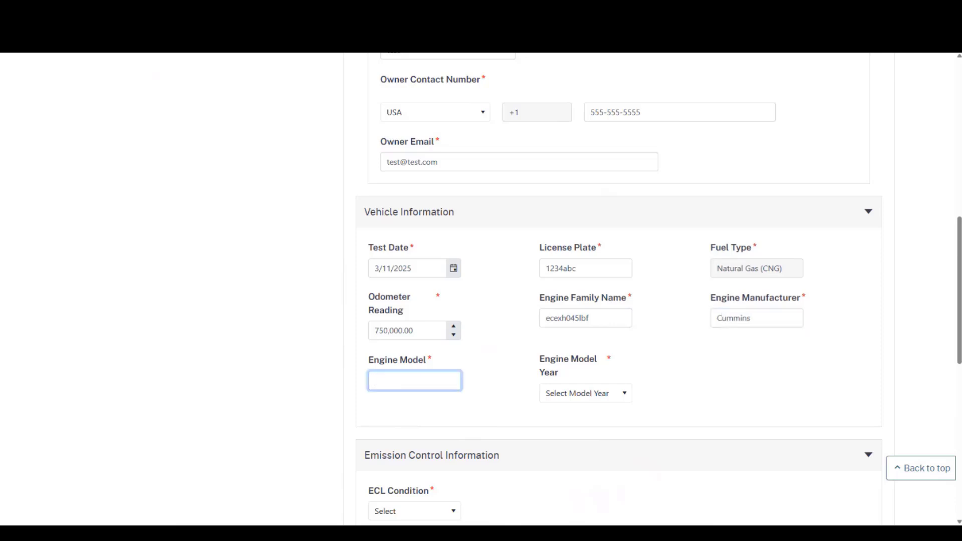
text(islg)
- Choose 2014 as the engine model year
click(584, 394)
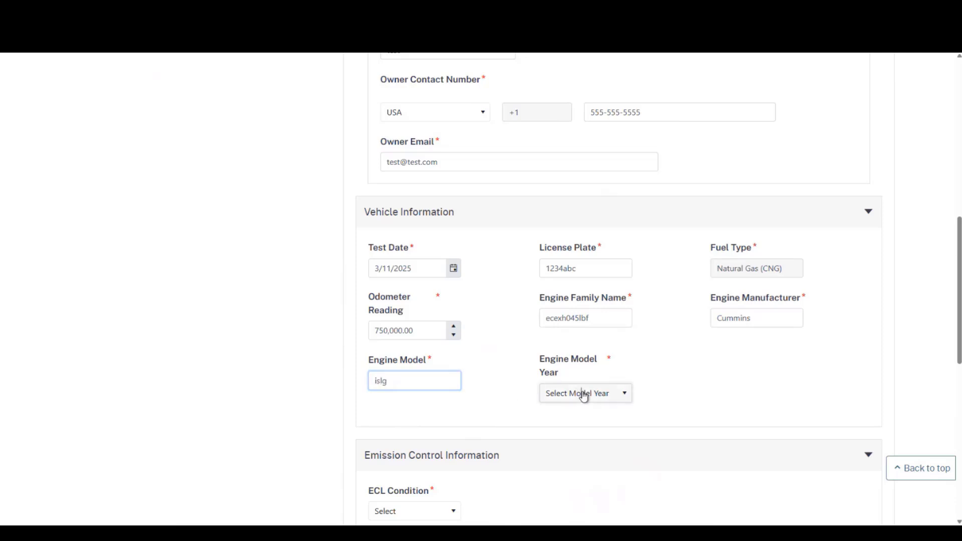
scroll(595, 469, down, 2)
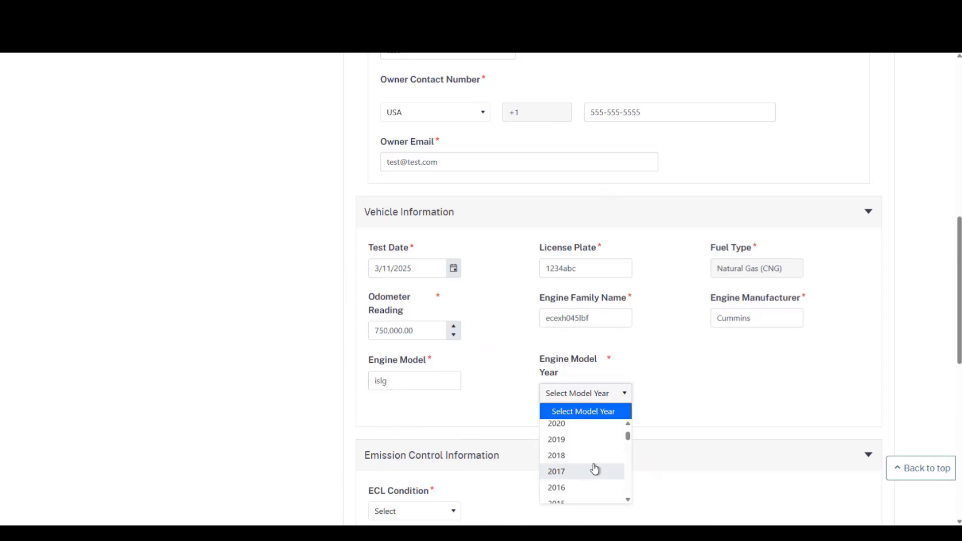
scroll(595, 470, down, 2)
click(590, 467)
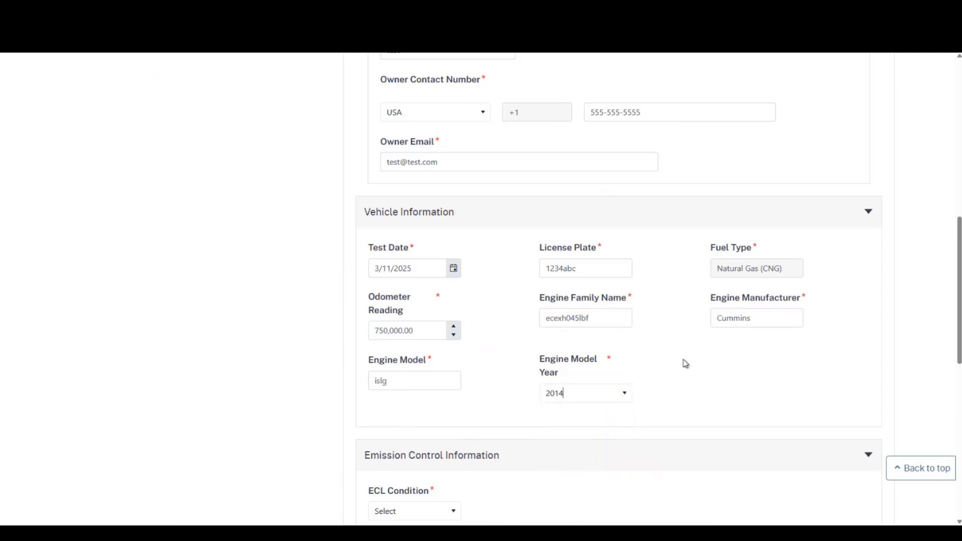
scroll(678, 353, down, 3)
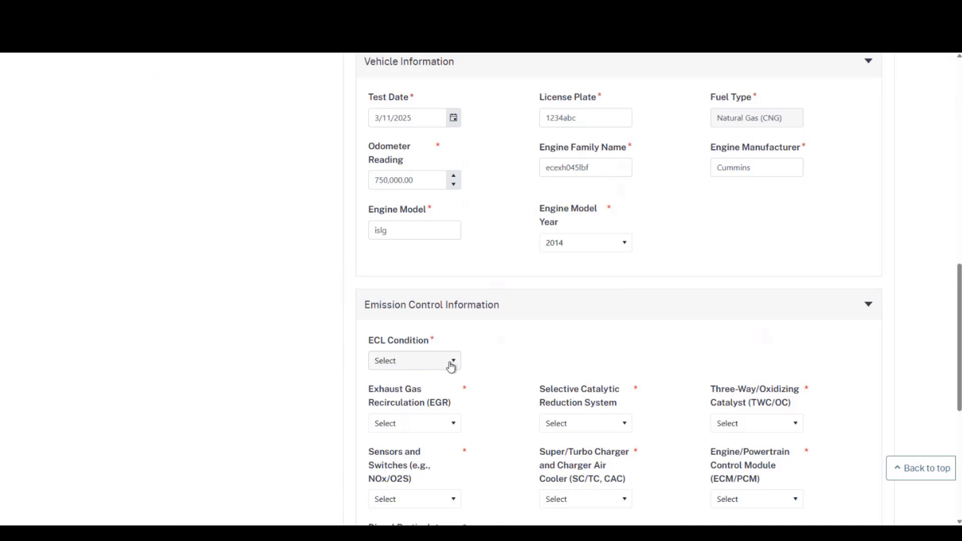
- Set the ECL Condition to Clean and Readable
click(454, 366)
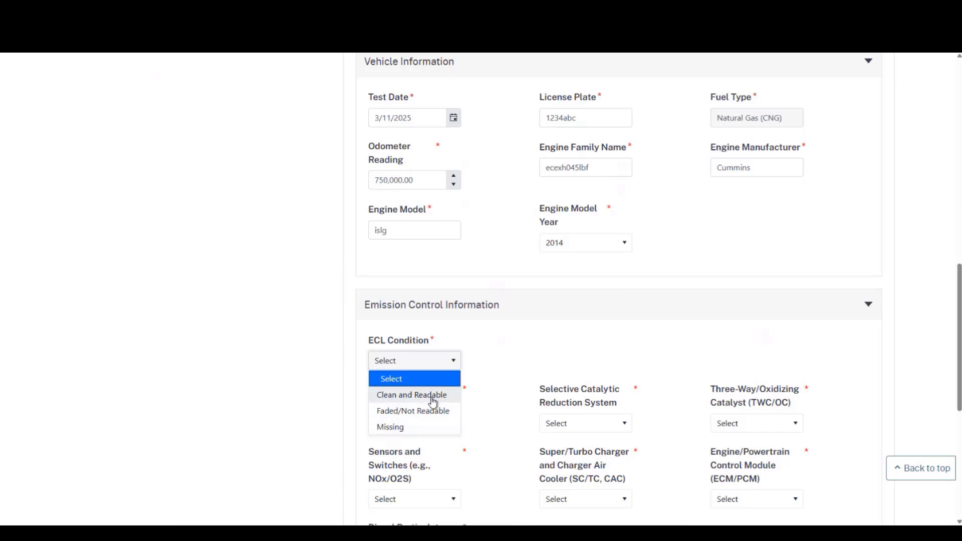
click(432, 396)
scroll(480, 363, down, 1)
click(467, 339)
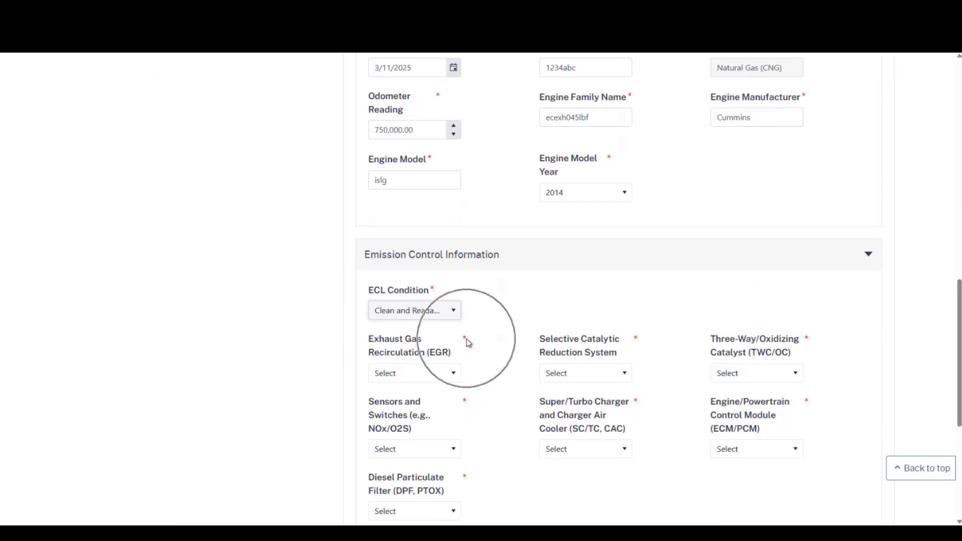
click(465, 340)
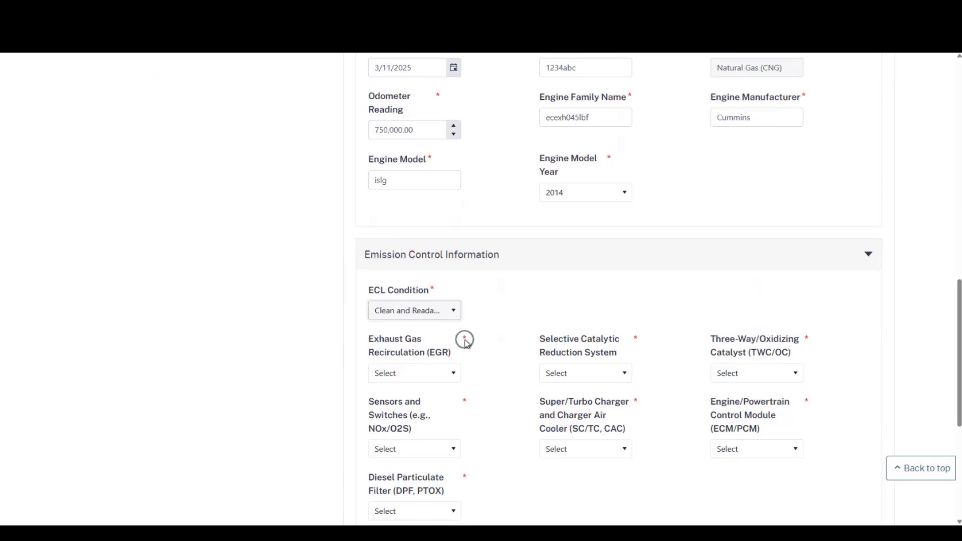
click(464, 339)
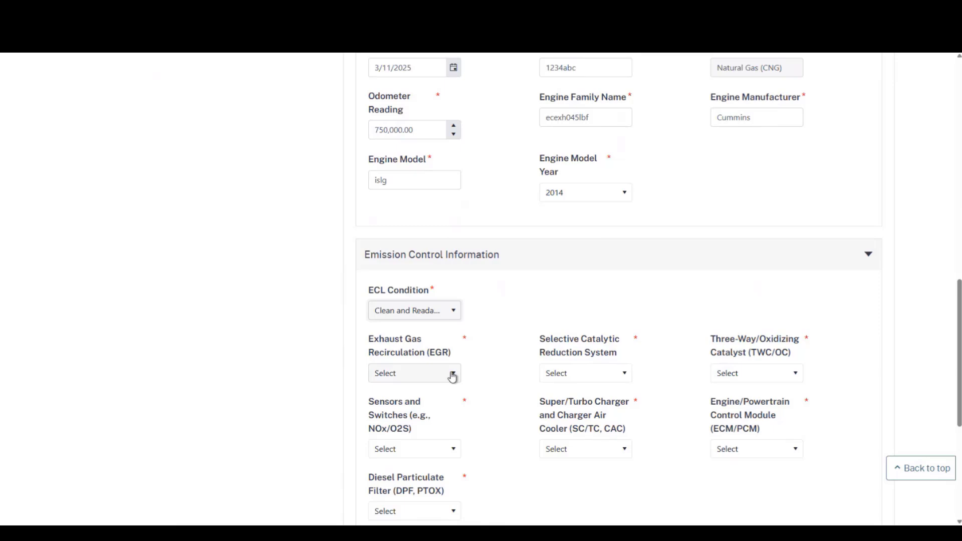
- Rate EGR Pass, SCR Not Applicable and the Three-Way/Oxidizing Catalyst Pass
click(452, 377)
click(429, 440)
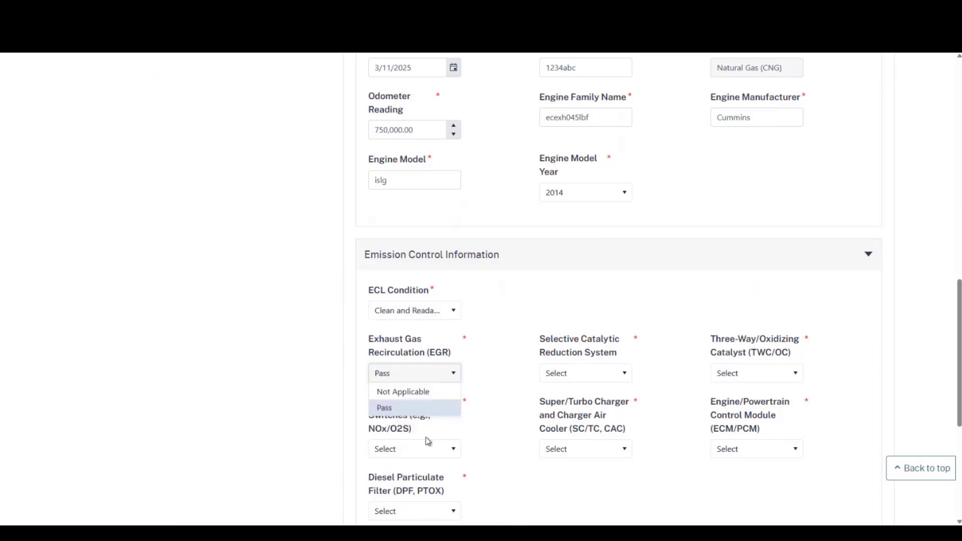
click(577, 377)
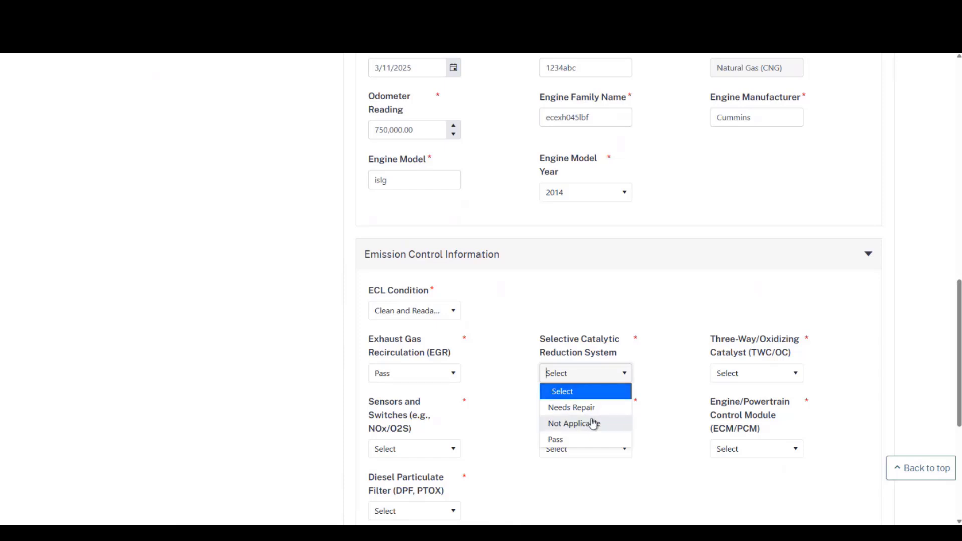
click(590, 423)
click(721, 380)
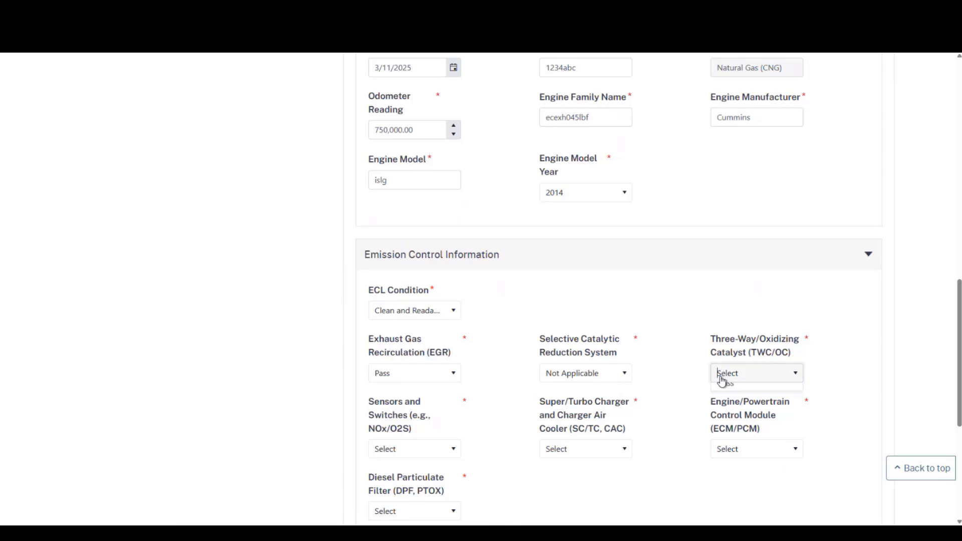
click(726, 440)
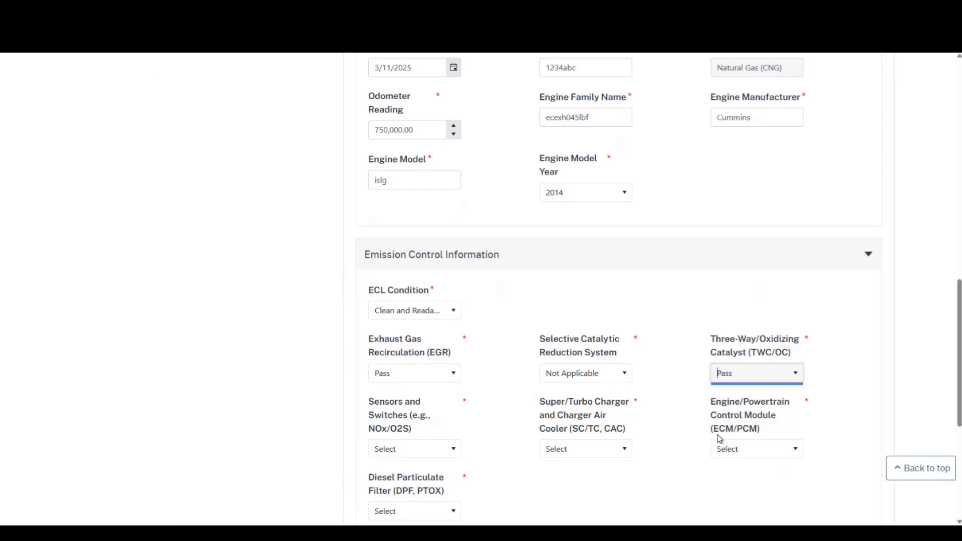
- Rate Sensors and Switches, Super/Turbo Charger and ECM/PCM Pass, and DPF Not Applicable
click(420, 452)
click(423, 515)
click(562, 451)
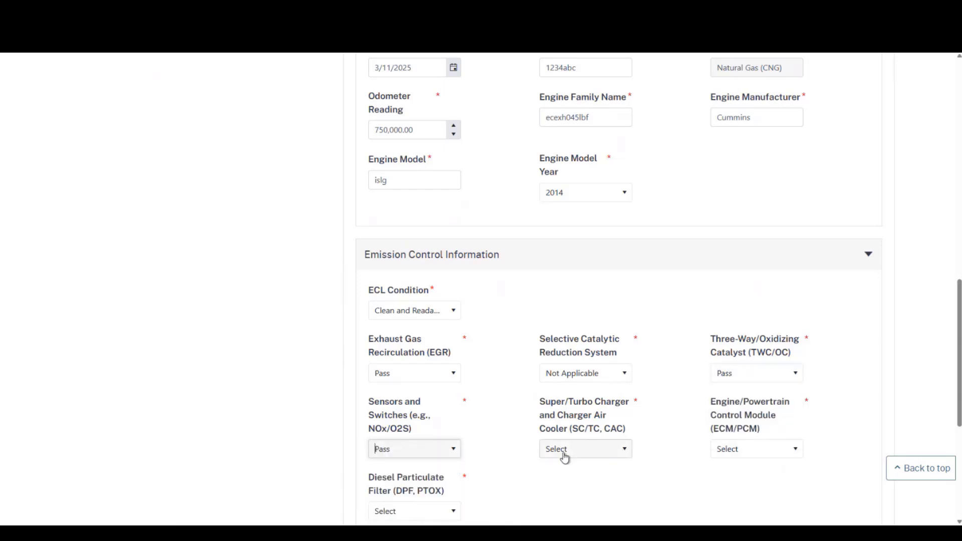
click(561, 514)
click(722, 450)
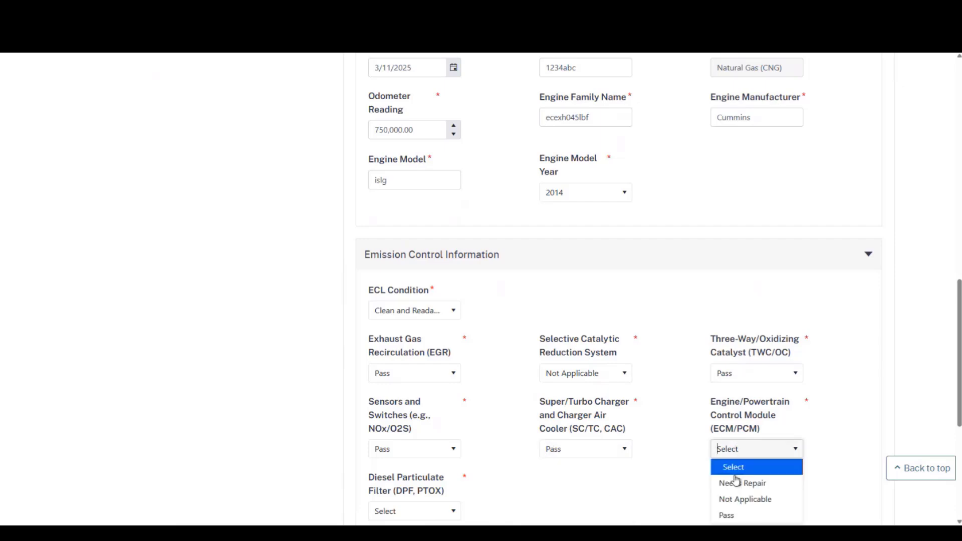
click(732, 515)
scroll(551, 434, down, 1)
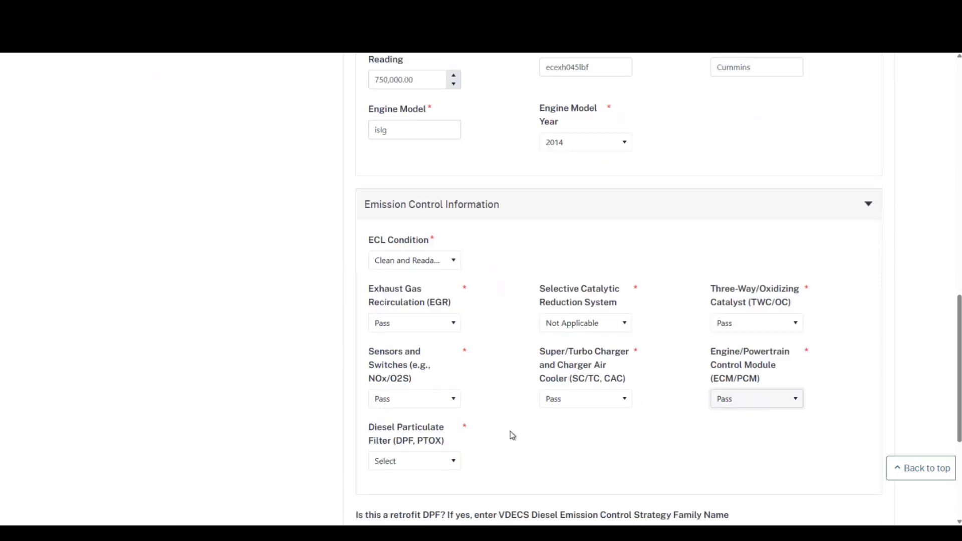
click(449, 461)
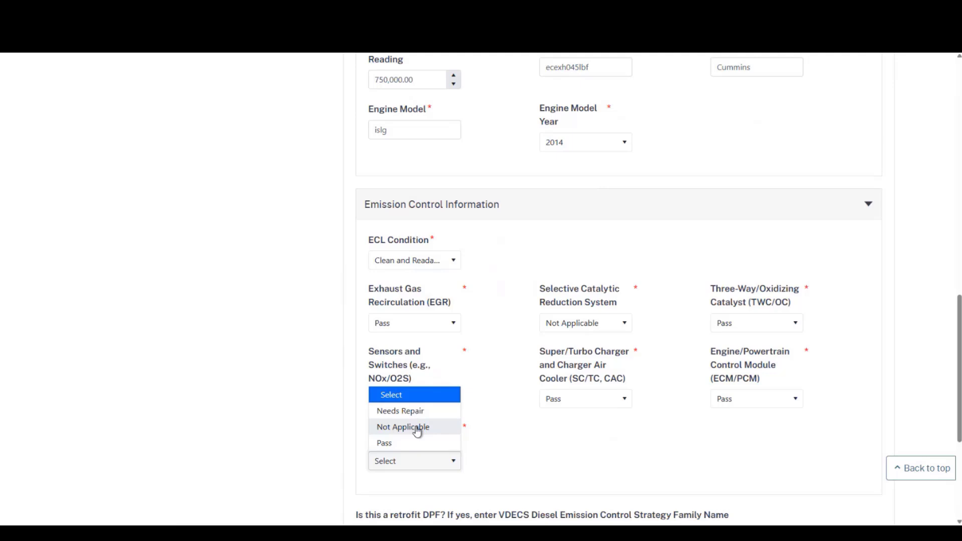
click(417, 432)
- Leave the retrofit DPF family name and repair explanation blank and advance to Opacity Information
scroll(521, 426, down, 3)
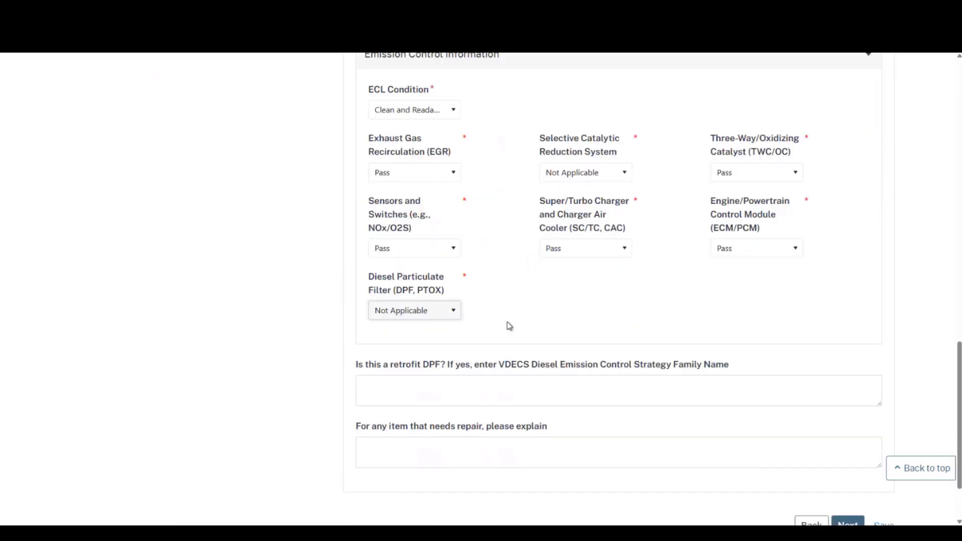
scroll(492, 284, down, 1)
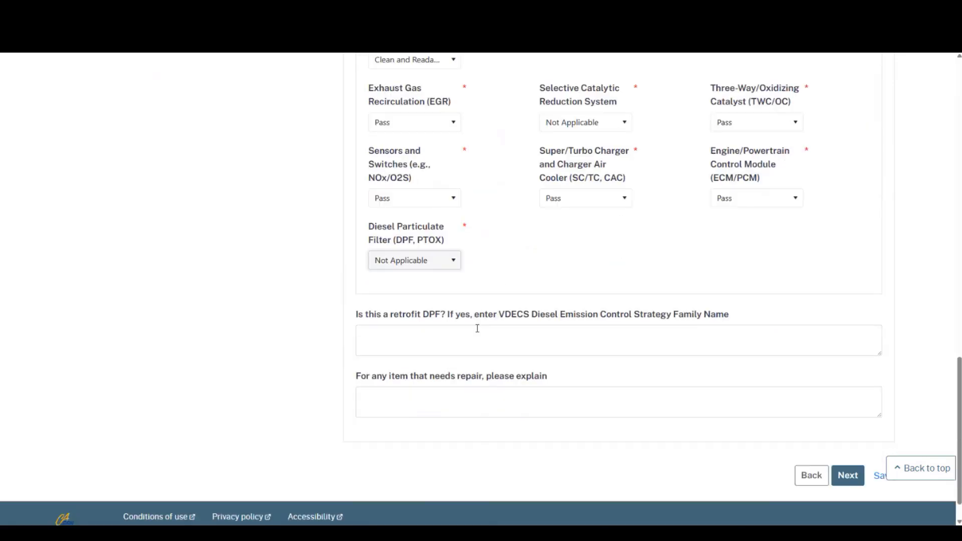
click(476, 337)
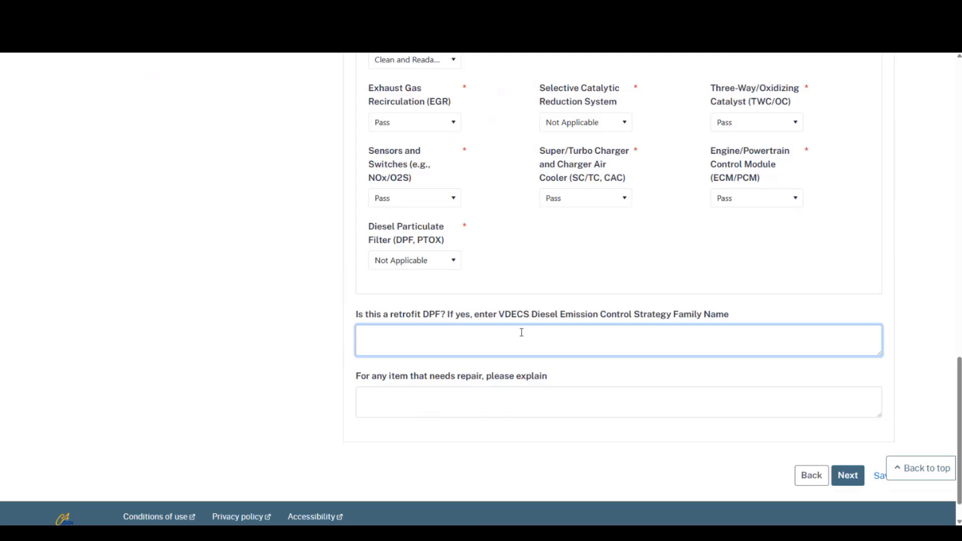
click(402, 376)
triple_click(401, 376)
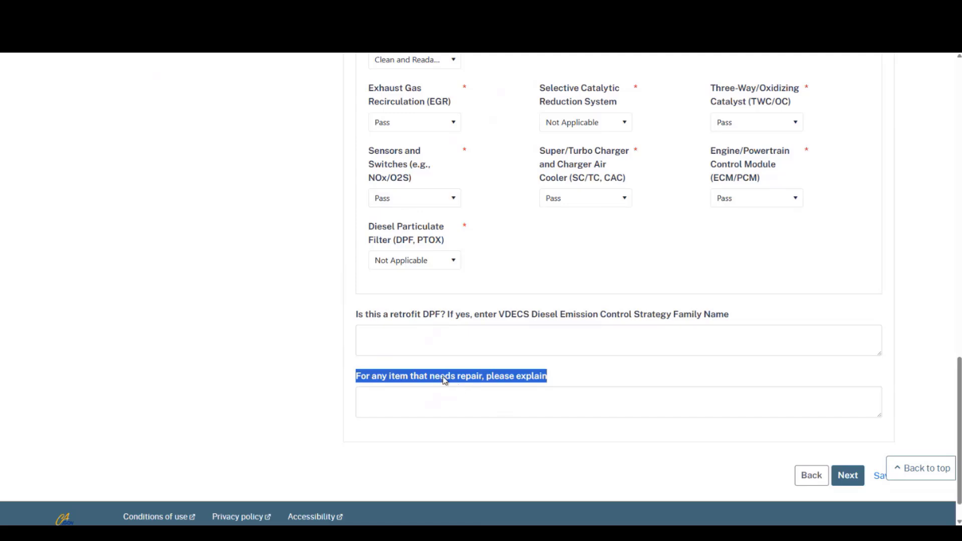
click(470, 397)
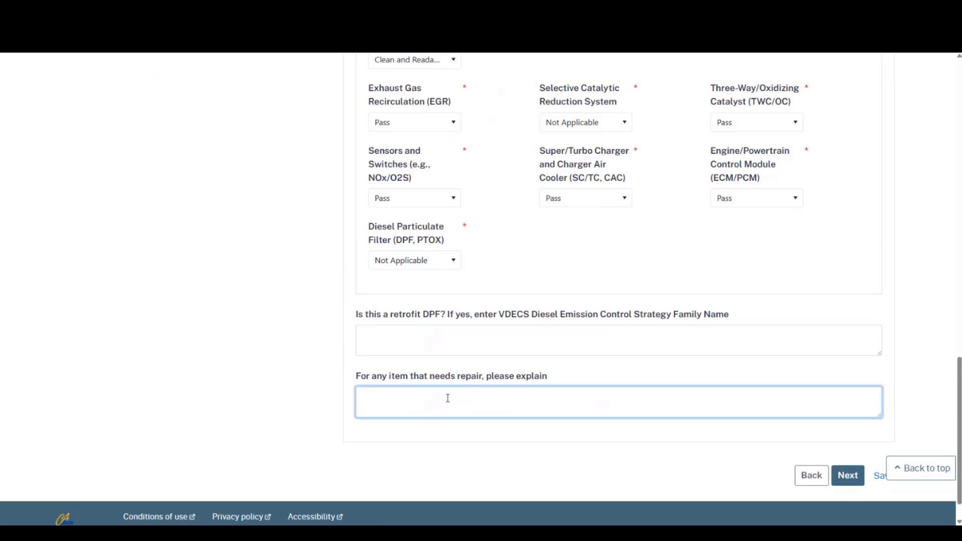
click(845, 482)
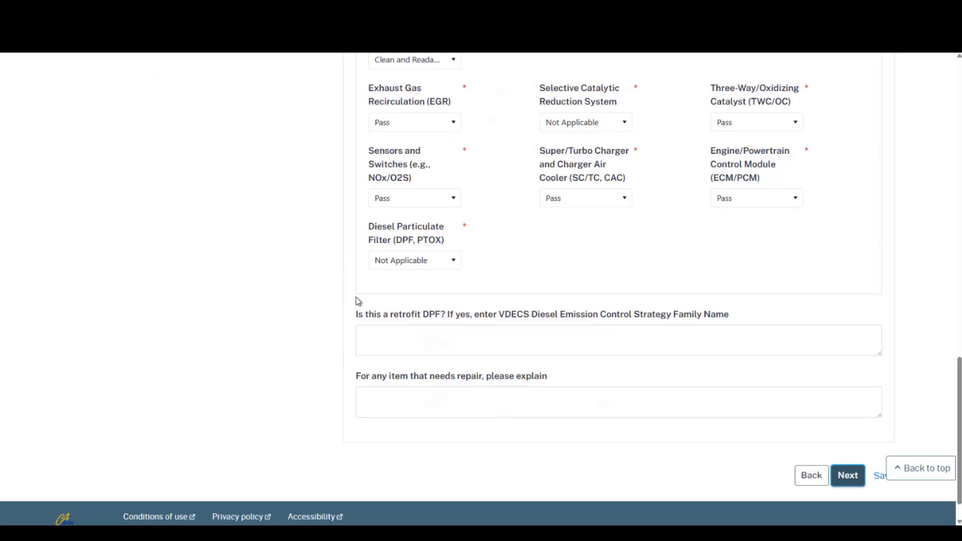
key(Return)
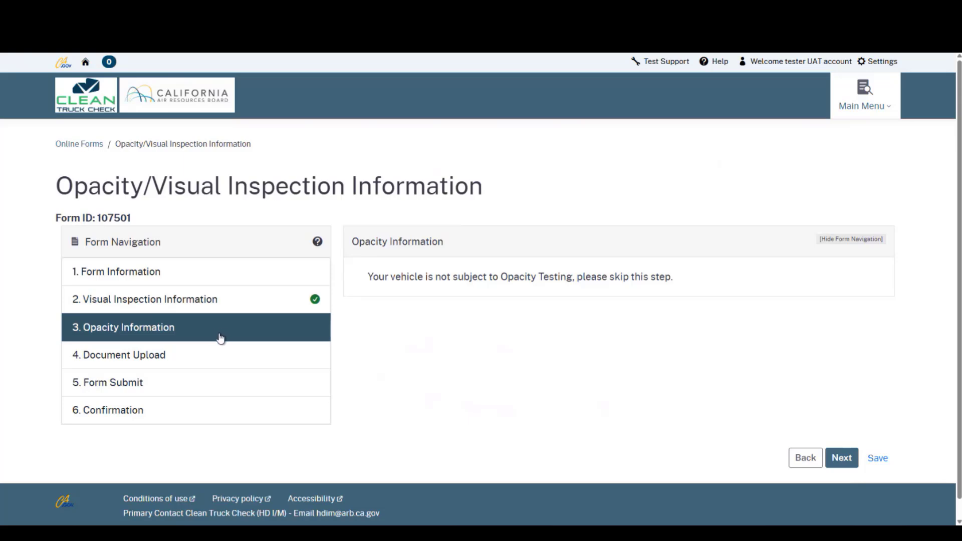
- Continue past the Opacity Information and Document Upload steps to Form Submit
click(842, 463)
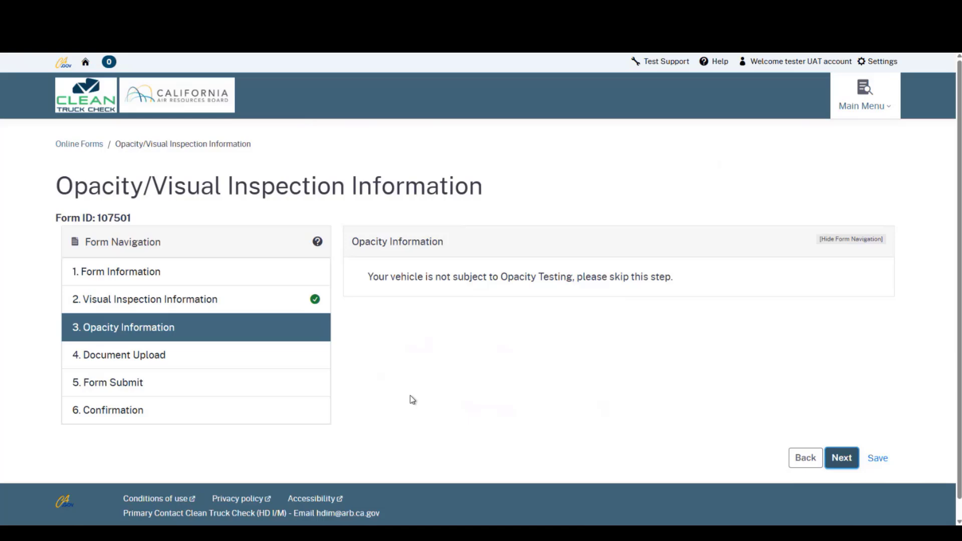
key(Return)
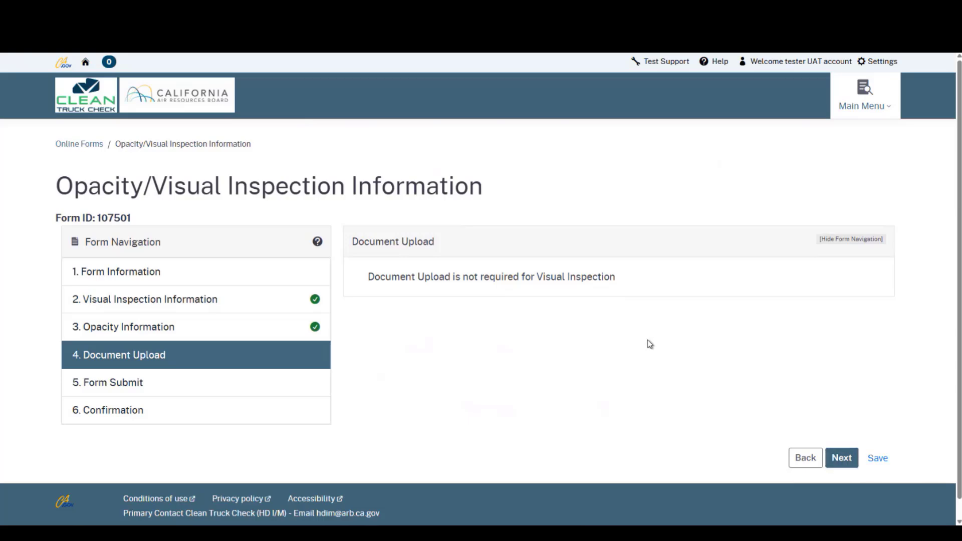
click(841, 459)
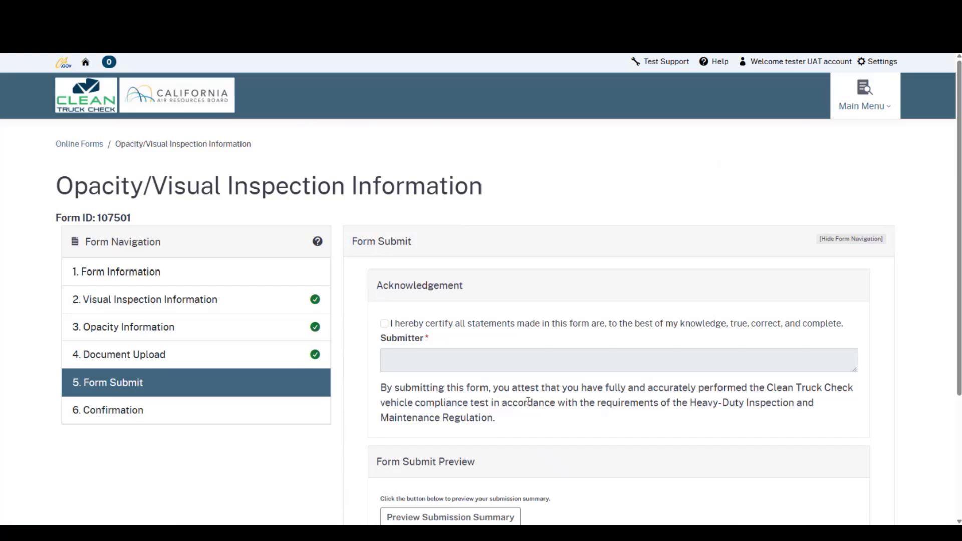
- Tick the certification statement and submit the completed inspection form
click(384, 324)
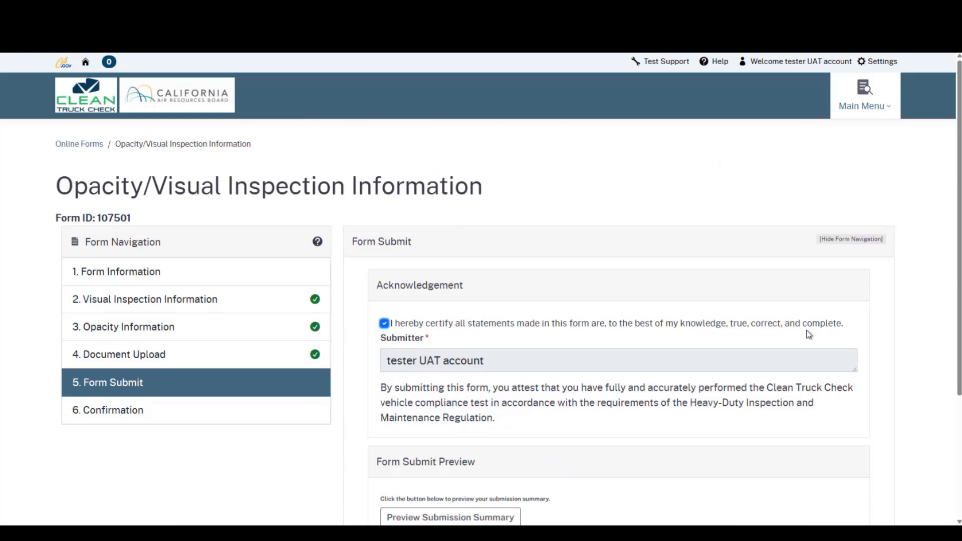
scroll(610, 370, down, 1)
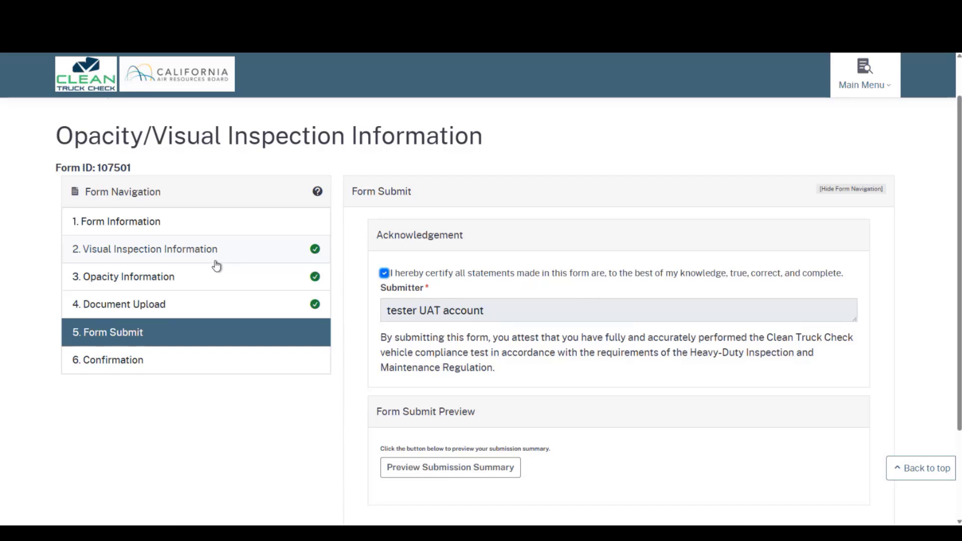
click(508, 368)
scroll(530, 366, down, 3)
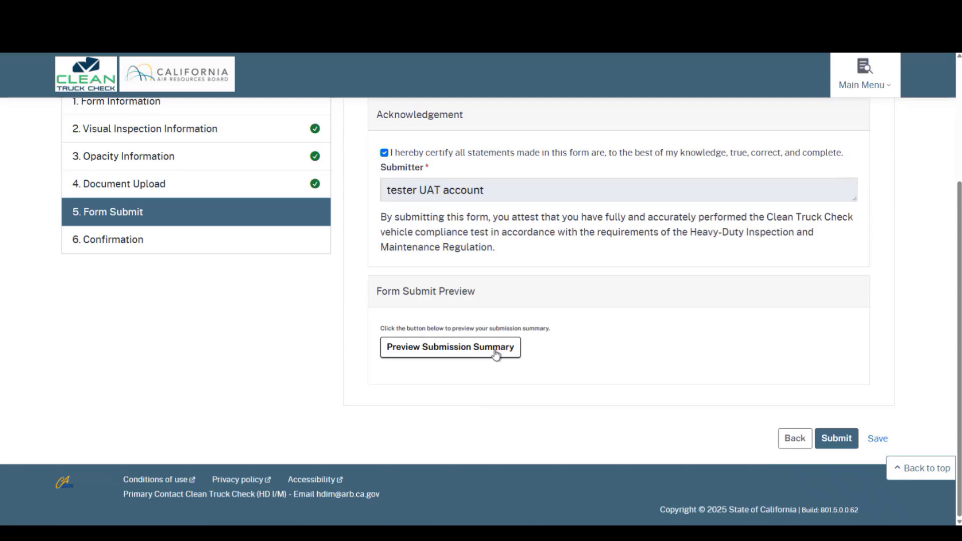
click(495, 352)
click(492, 352)
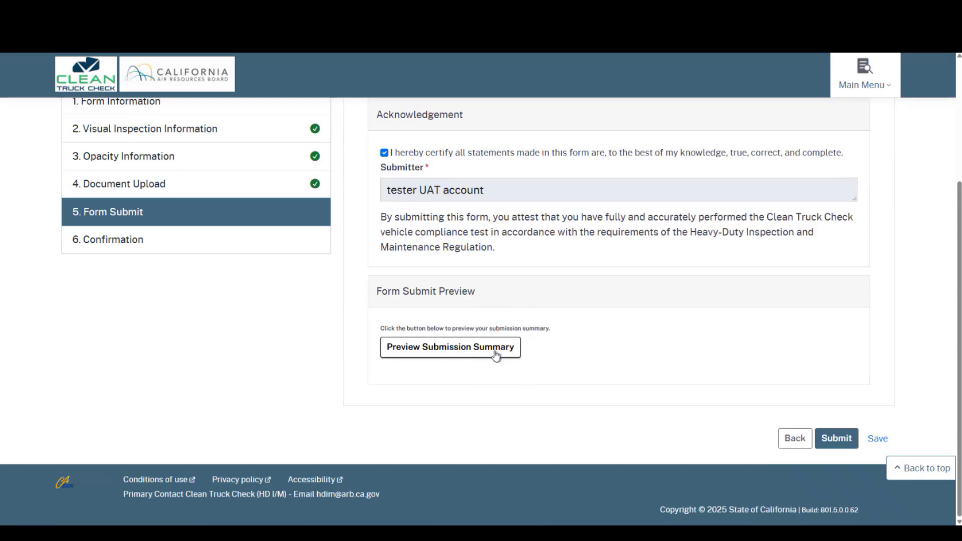
click(836, 439)
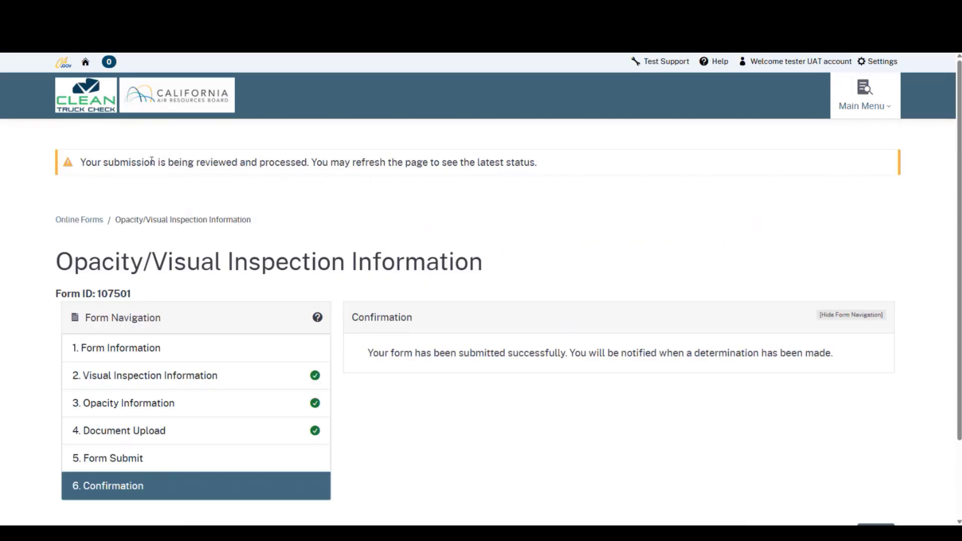
- Close the confirmation and start a fresh Opacity/Visual Inspection Information form from Online Forms
triple_click(149, 161)
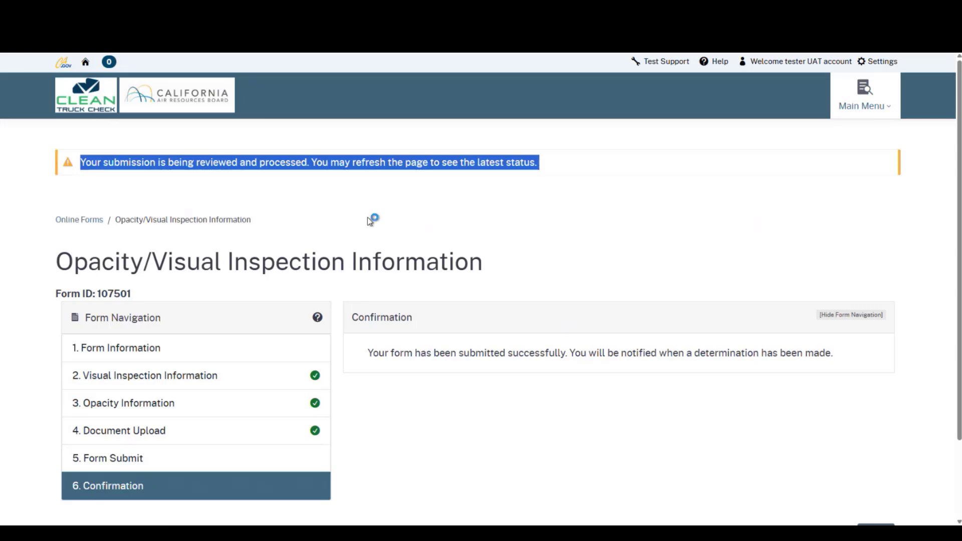
scroll(374, 216, down, 3)
click(875, 439)
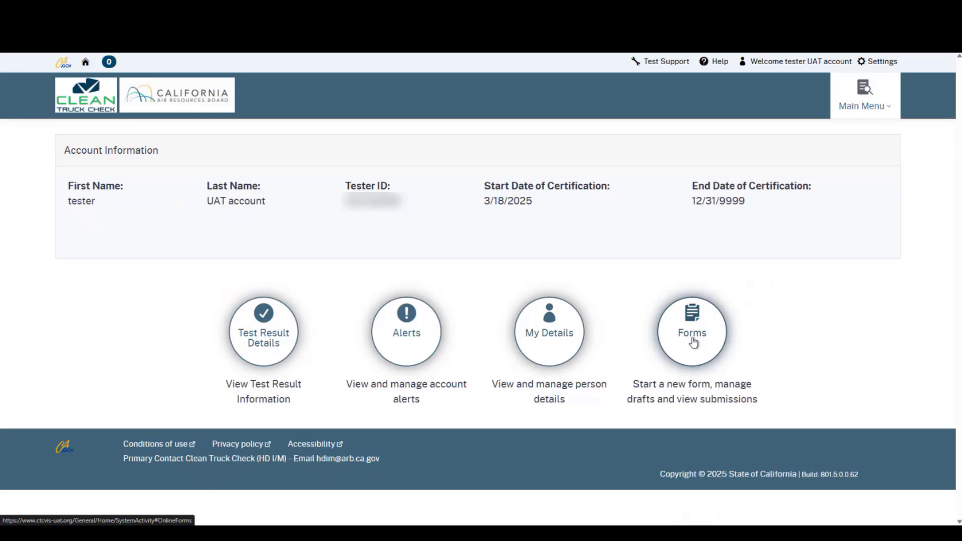
click(690, 342)
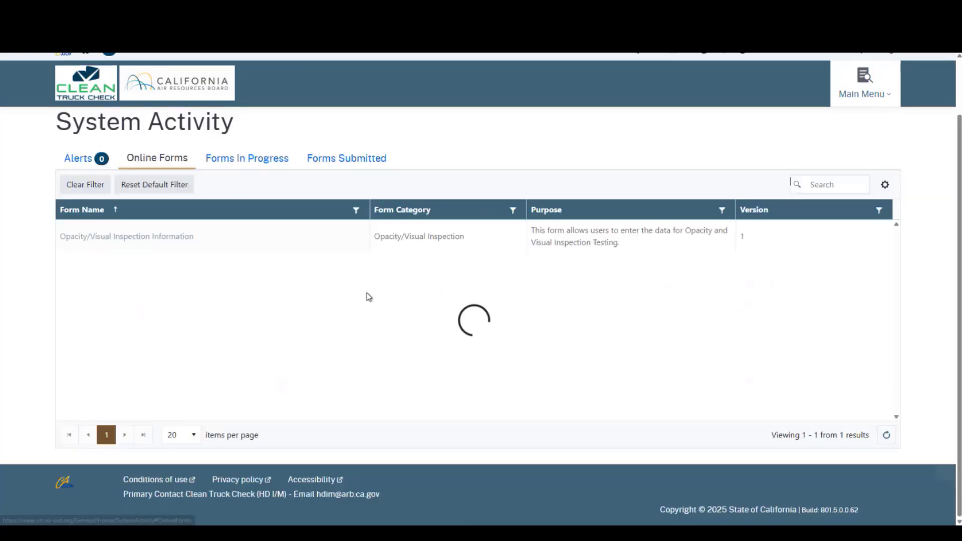
click(165, 243)
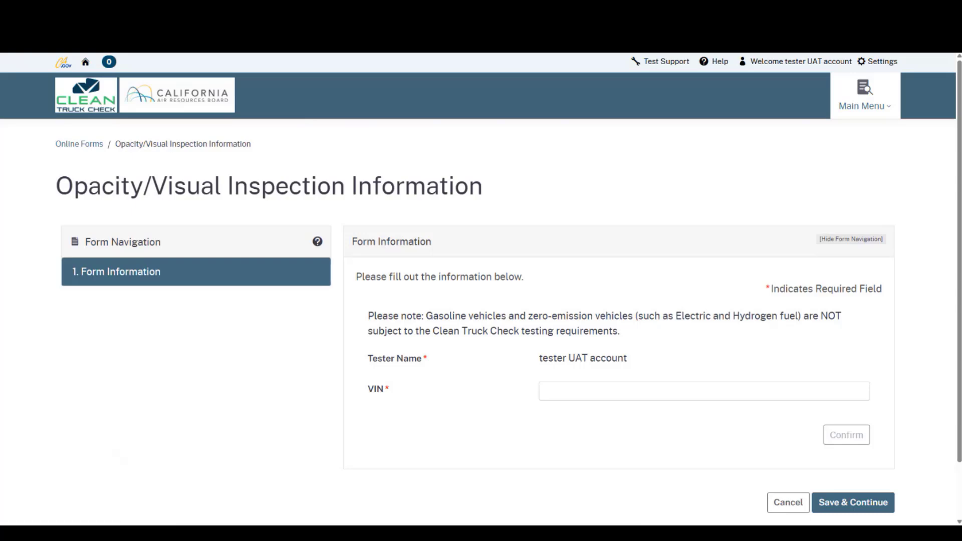
- Enter and confirm the truck's 17-character VIN, then save and continue to form 107502
click(544, 392)
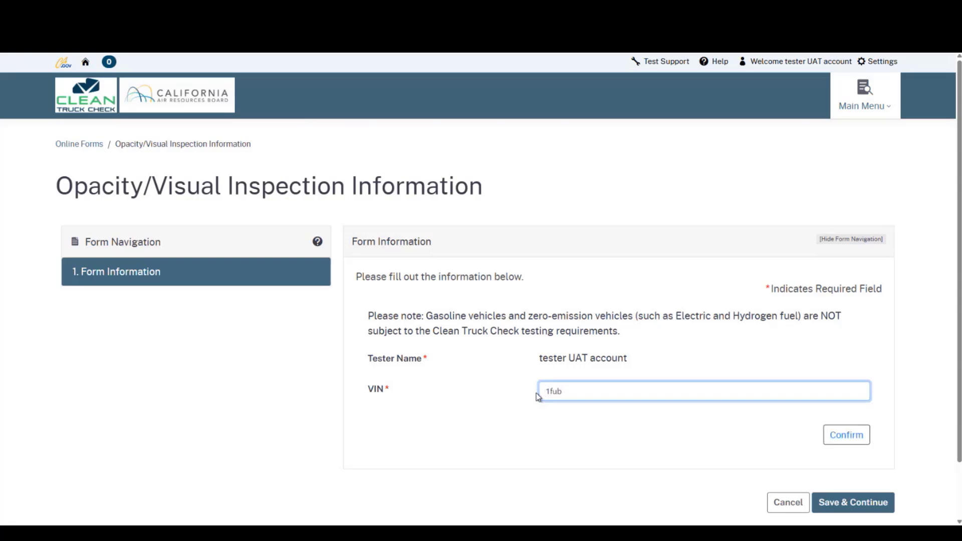
click(845, 441)
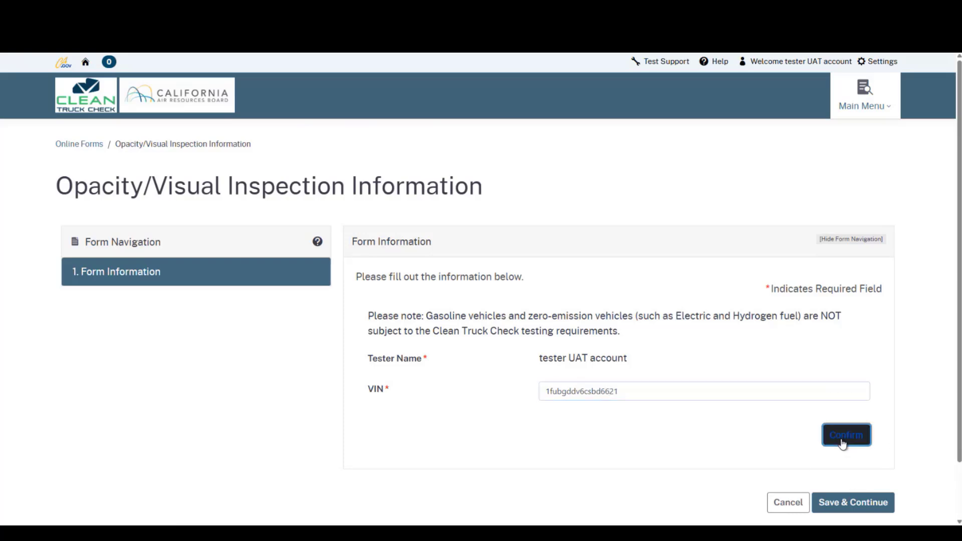
click(833, 500)
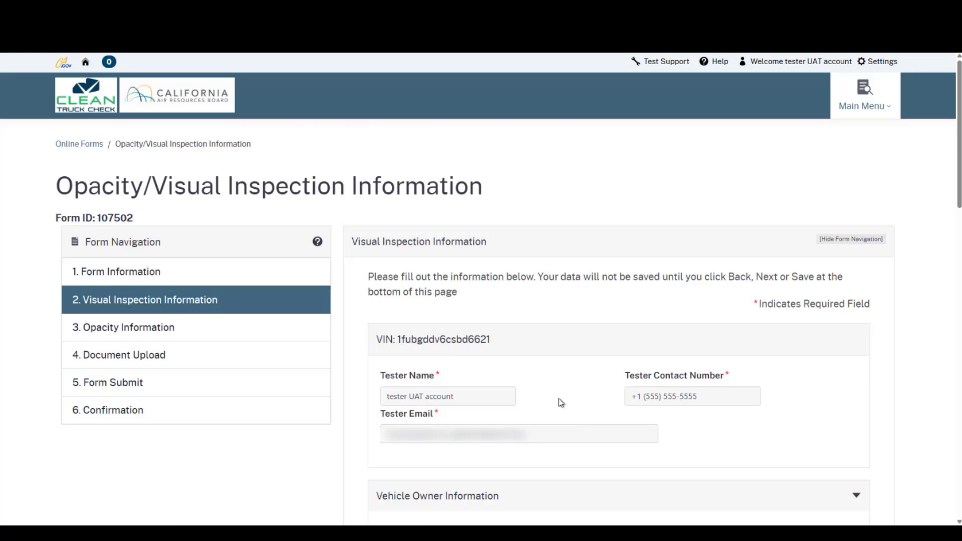
- Fill in the vehicle owner's name, contact phone number and e-mail address
scroll(556, 396, down, 3)
scroll(537, 372, down, 2)
click(426, 302)
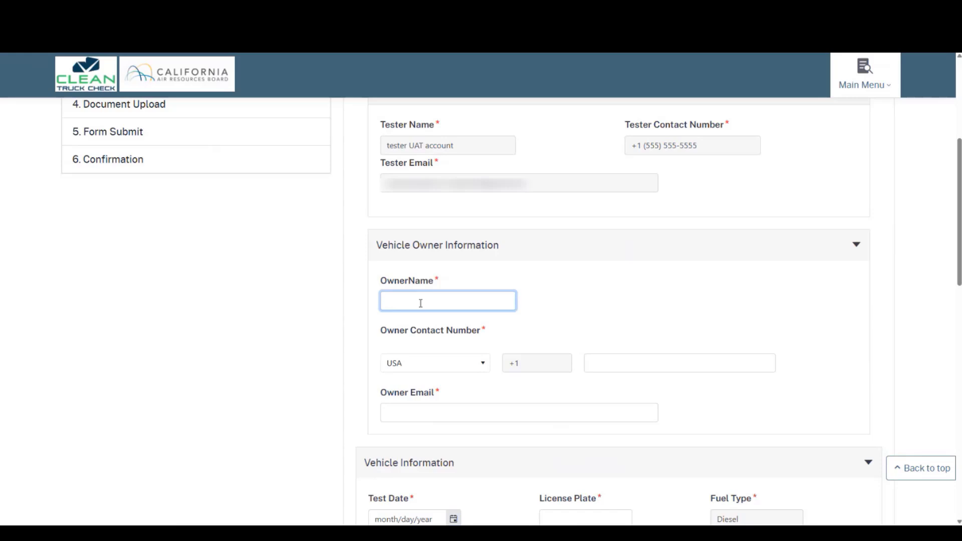
text(test)
key(Tab)
key(Tab)
key(Tab)
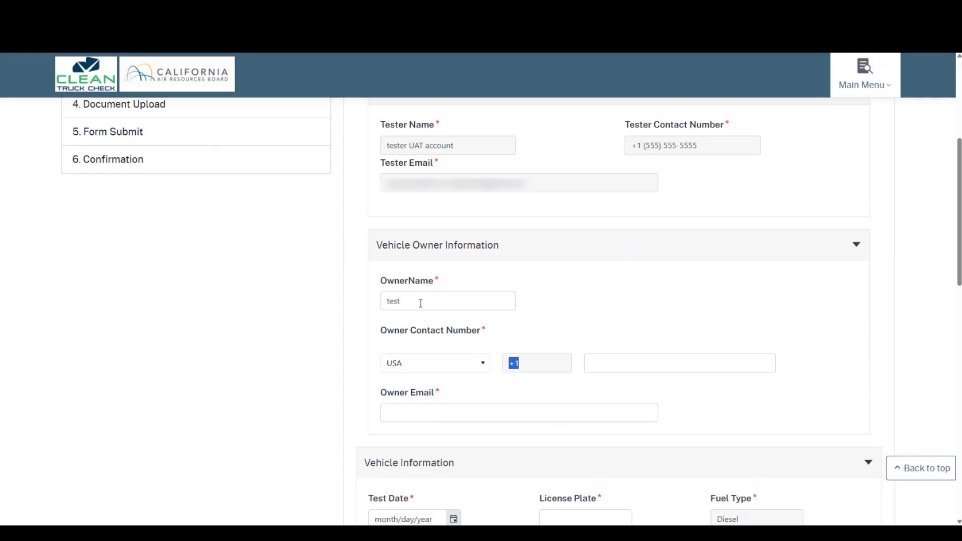
text(555-555-5555)
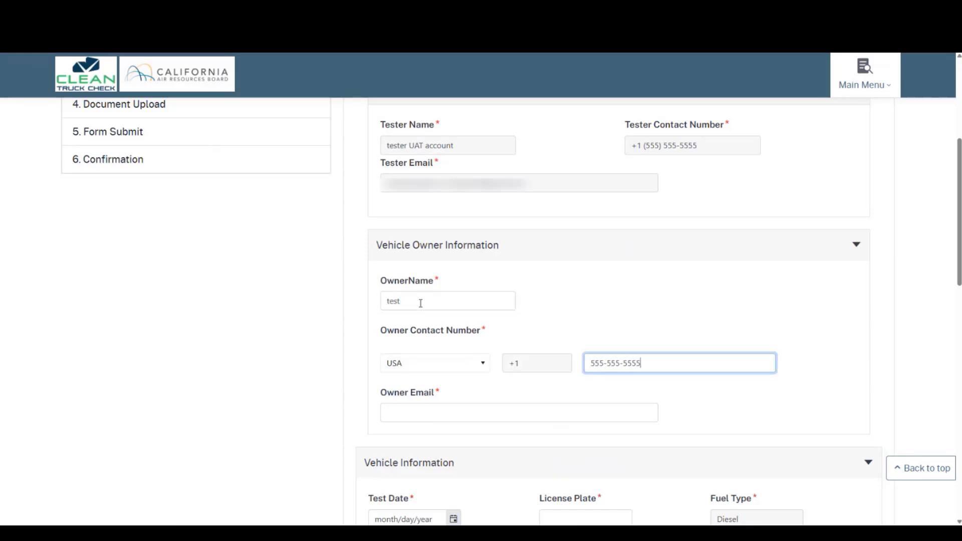
key(Tab)
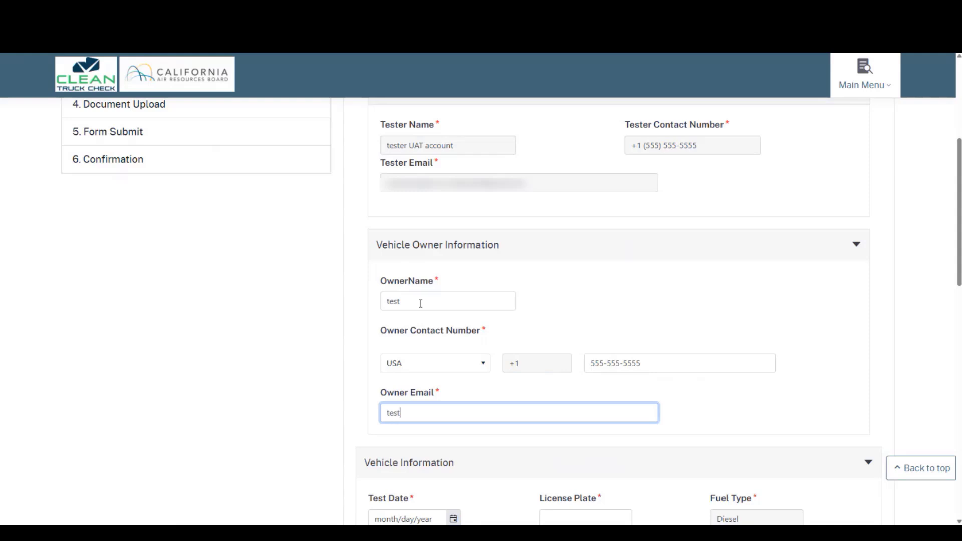
text(test@test.com)
- Set test date 3/12/2025, license plate 1234abc and odometer reading 75000
scroll(467, 287, down, 6)
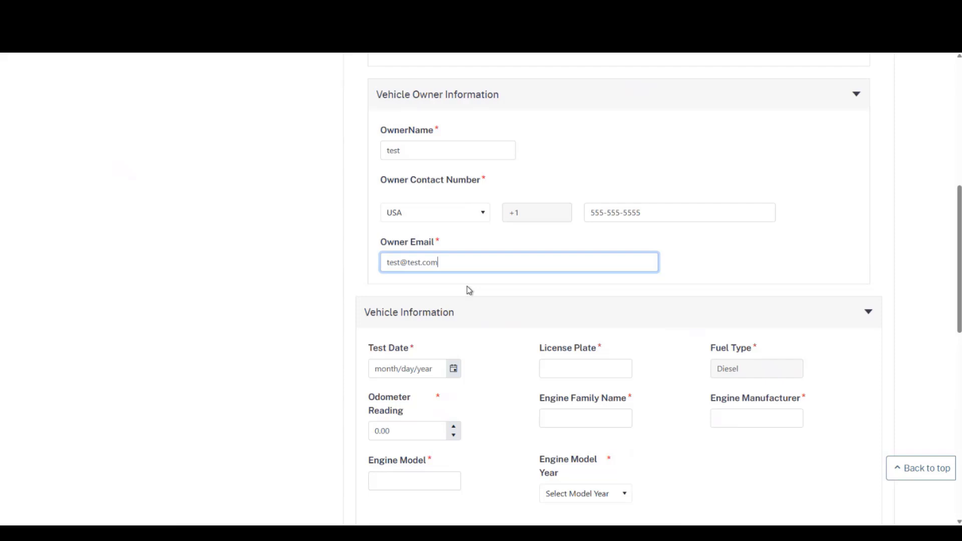
click(453, 218)
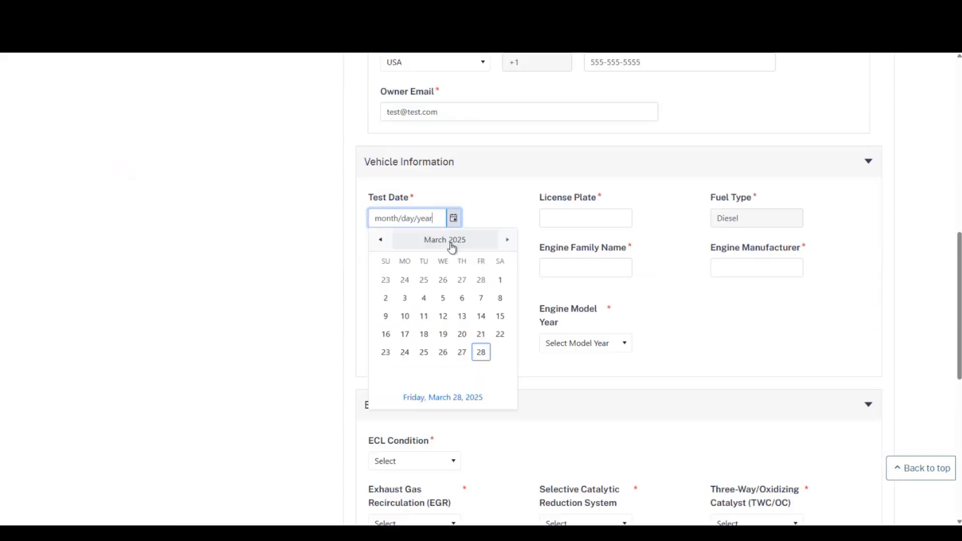
click(442, 316)
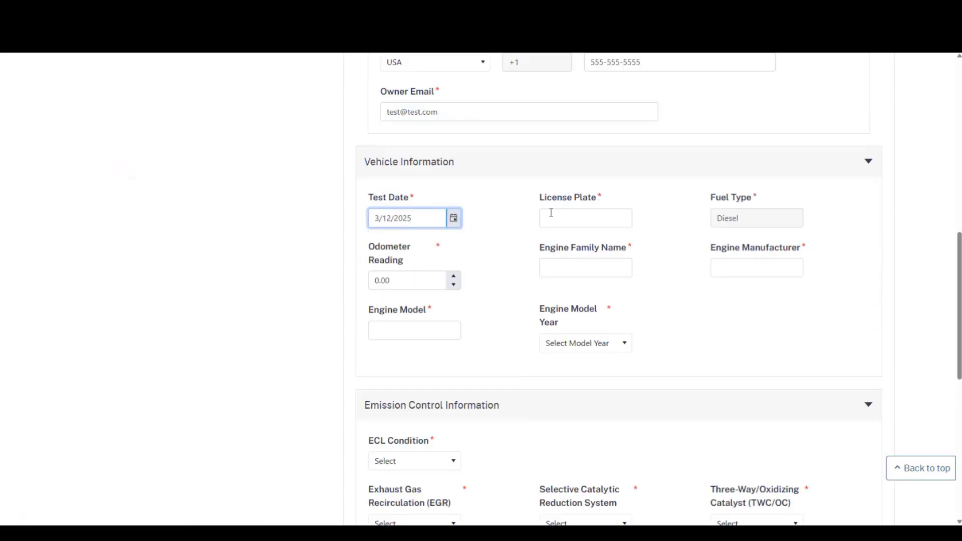
click(541, 216)
text(1234abc)
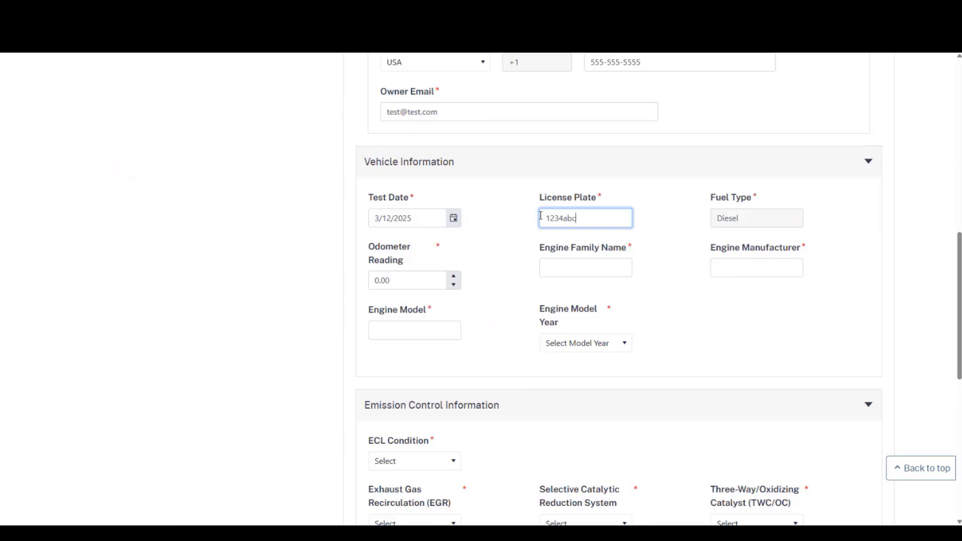
click(431, 280)
double_click(431, 281)
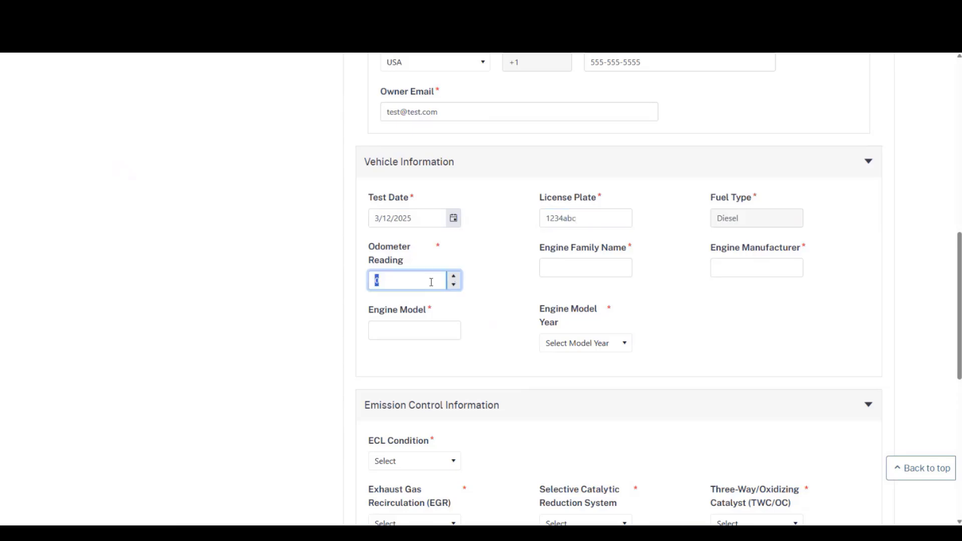
text(75000)
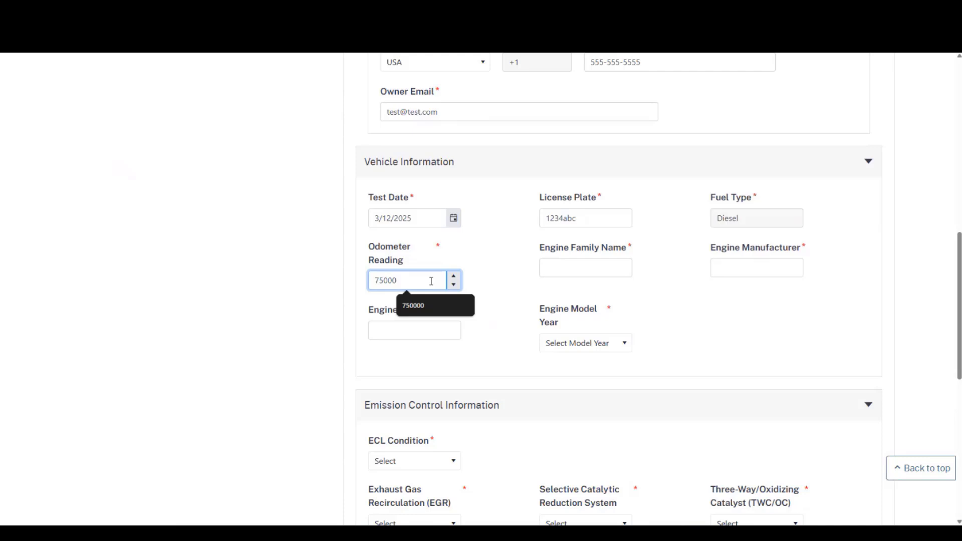
- Enter engine family bddxh12.8FED, manufacturer Detroit, and engine model year 2011
click(555, 270)
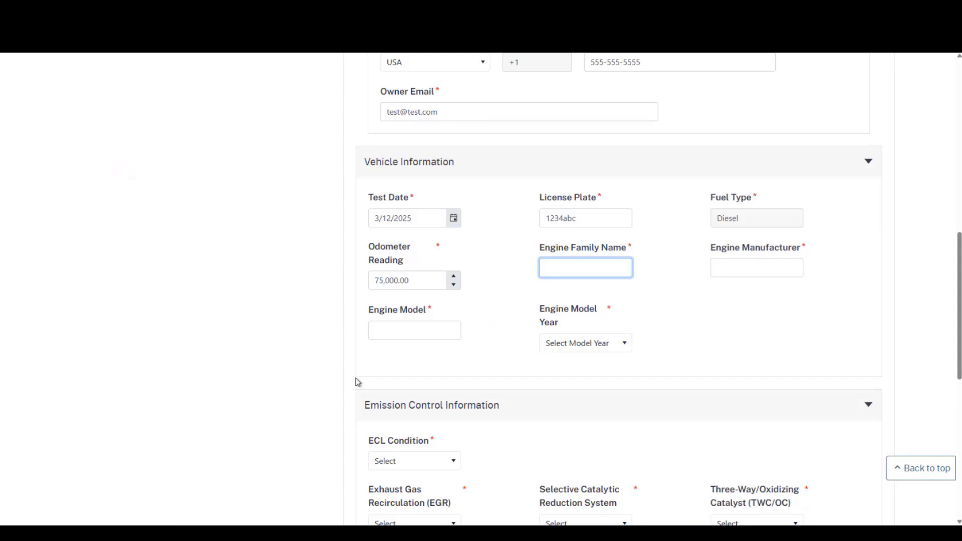
text(bddxh12.8FED)
click(726, 299)
click(728, 275)
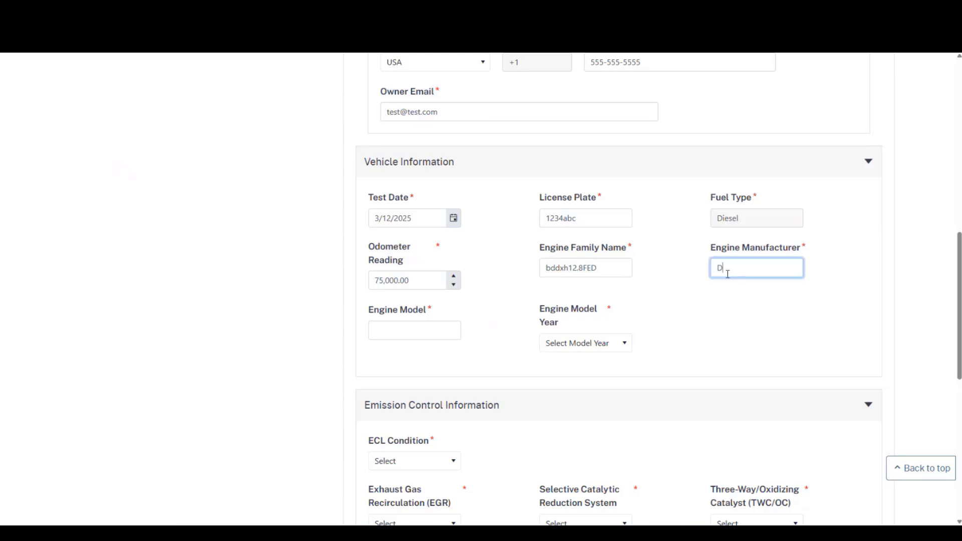
text(Detroit)
key(Tab)
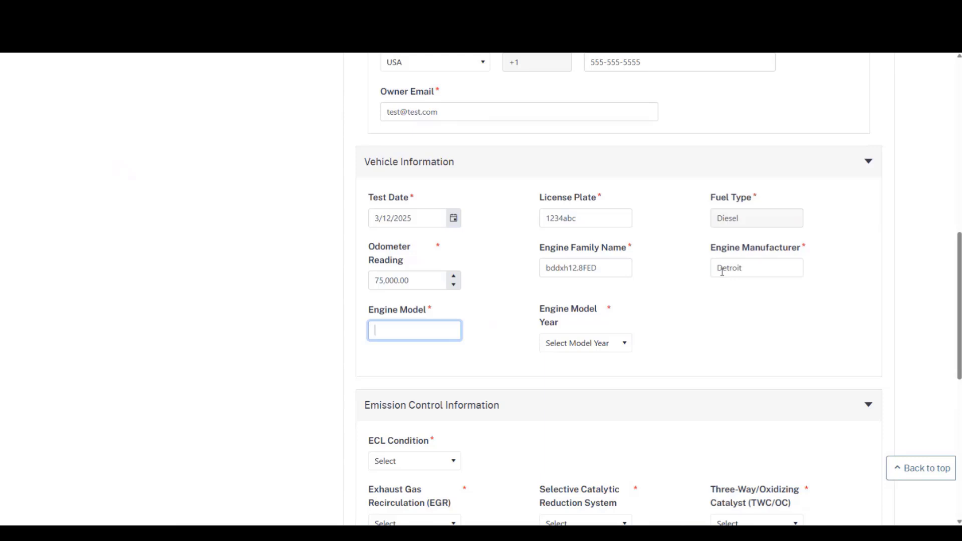
click(606, 344)
scroll(604, 425, down, 4)
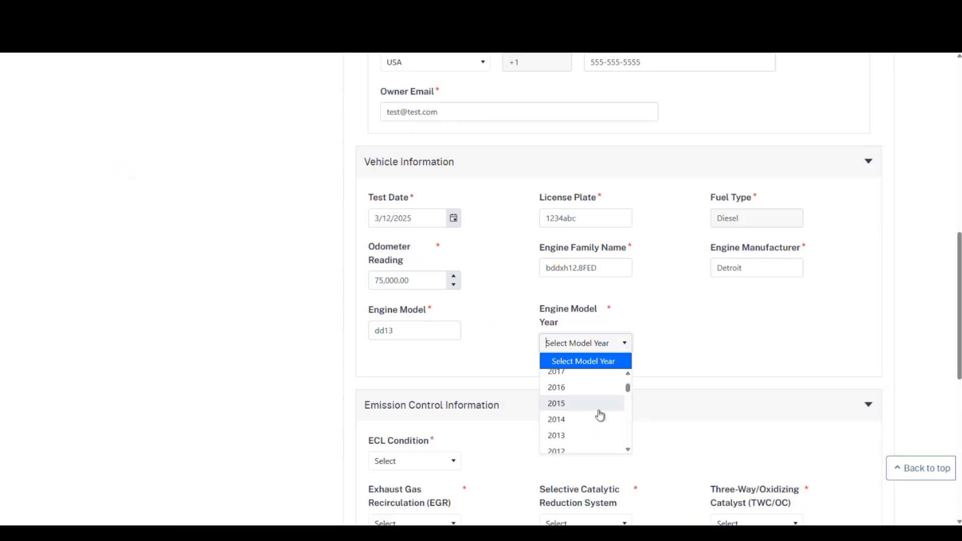
click(580, 415)
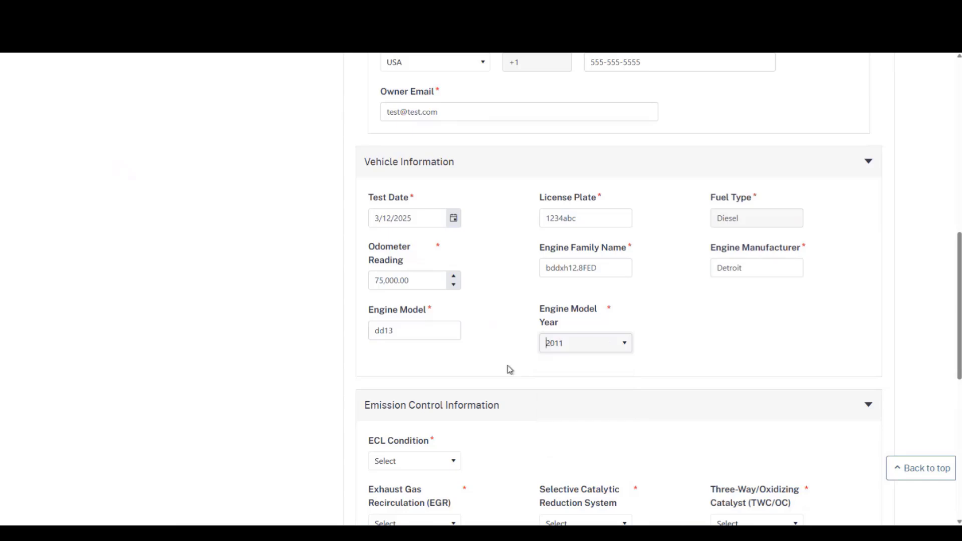
- Rate ECL Condition Clean and Readable, EGR Pass, and three-way catalyst Not Applicable
scroll(493, 360, down, 4)
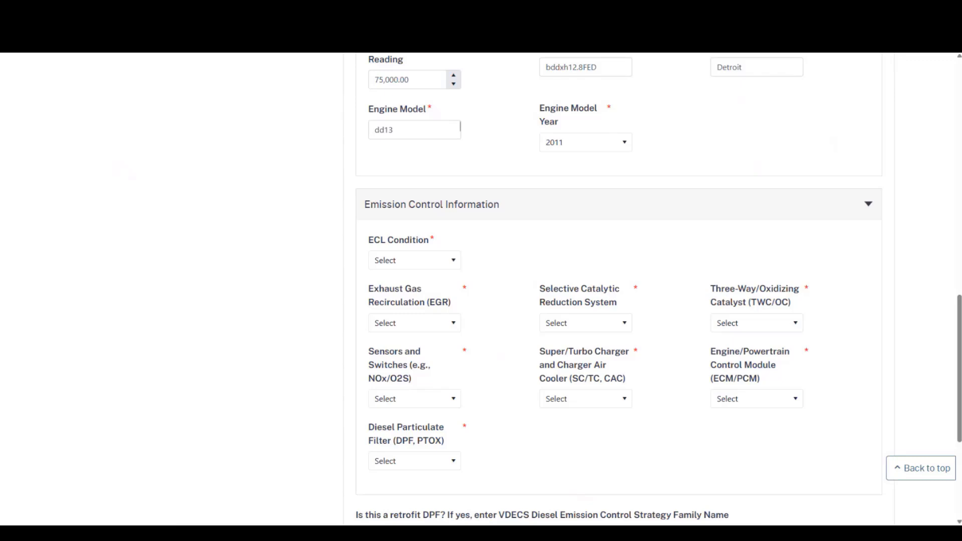
click(409, 268)
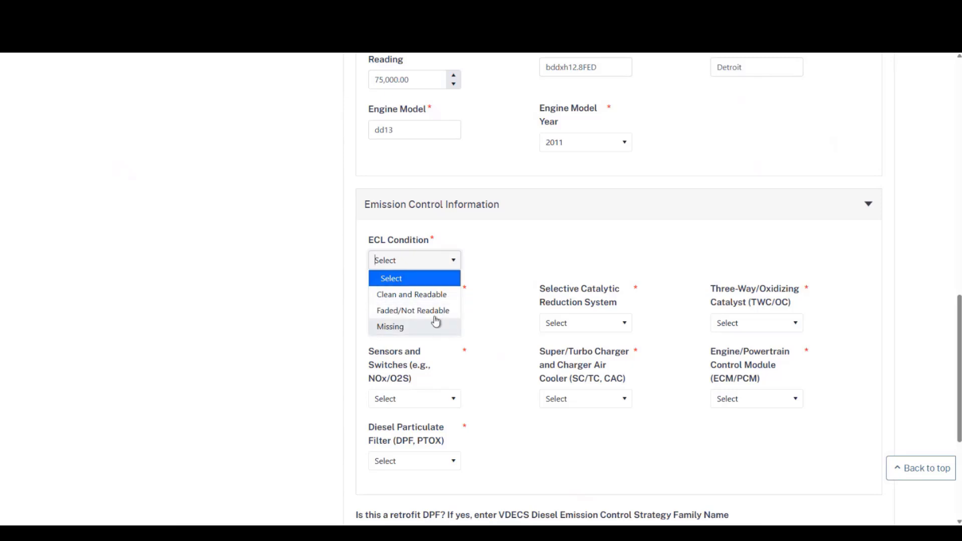
click(430, 296)
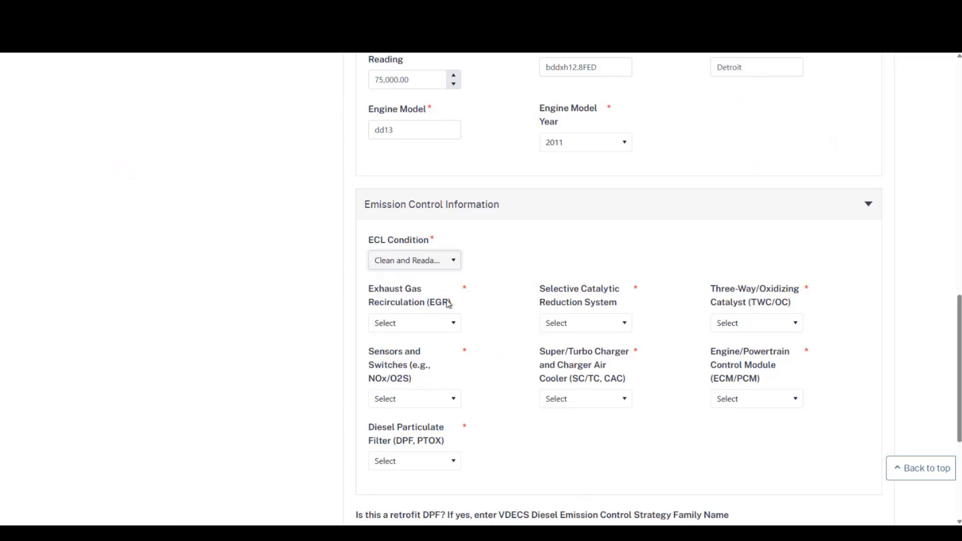
click(450, 330)
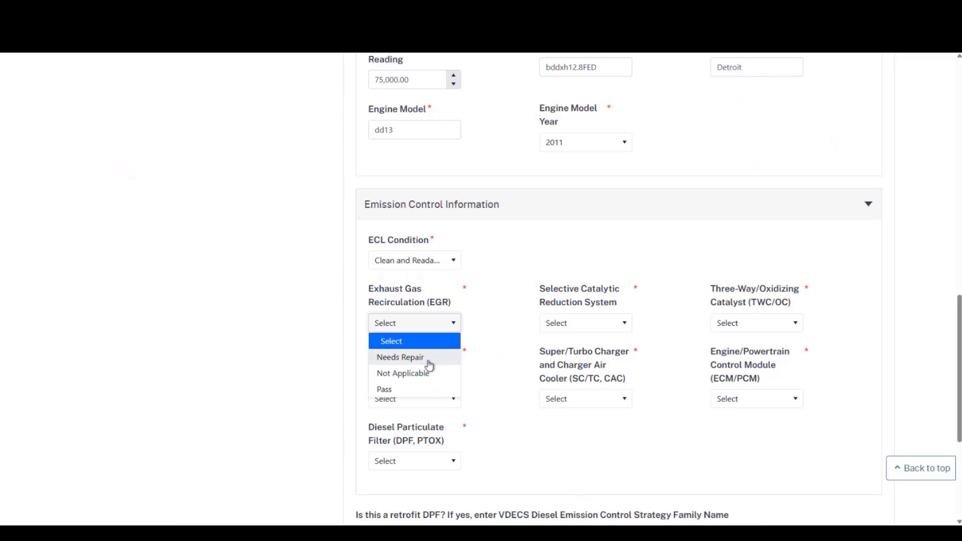
click(407, 391)
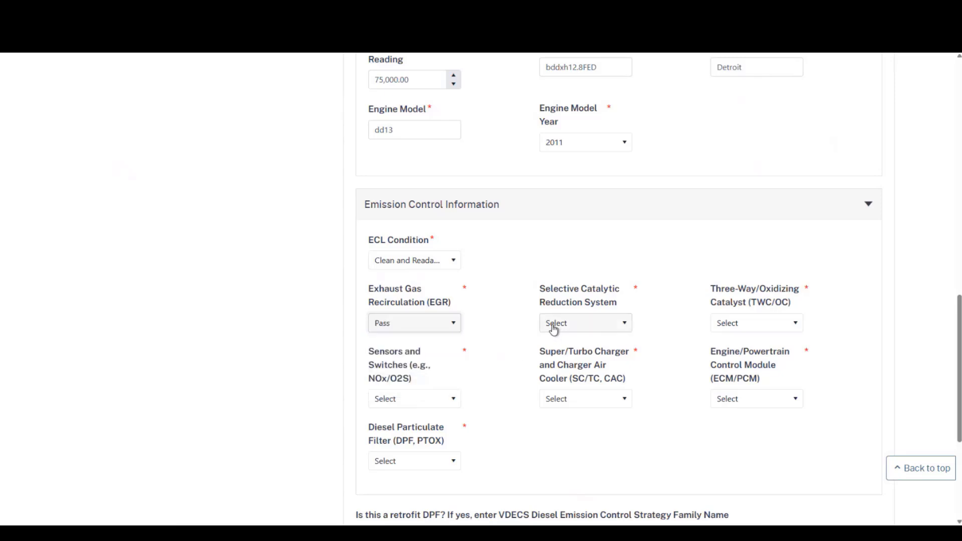
click(756, 325)
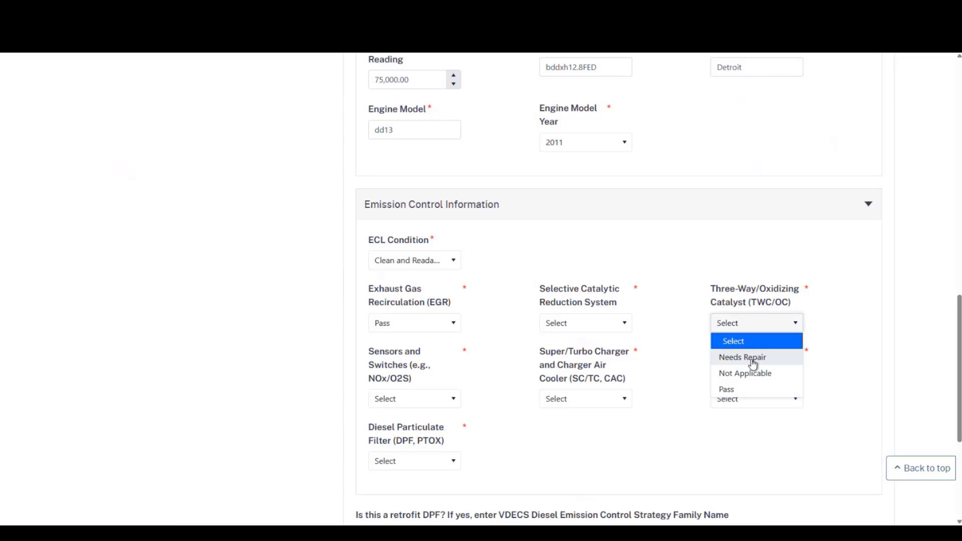
click(749, 376)
- Mark SCR, sensors and switches, super/turbo charger, ECM/PCM and DPF all as Pass
click(610, 330)
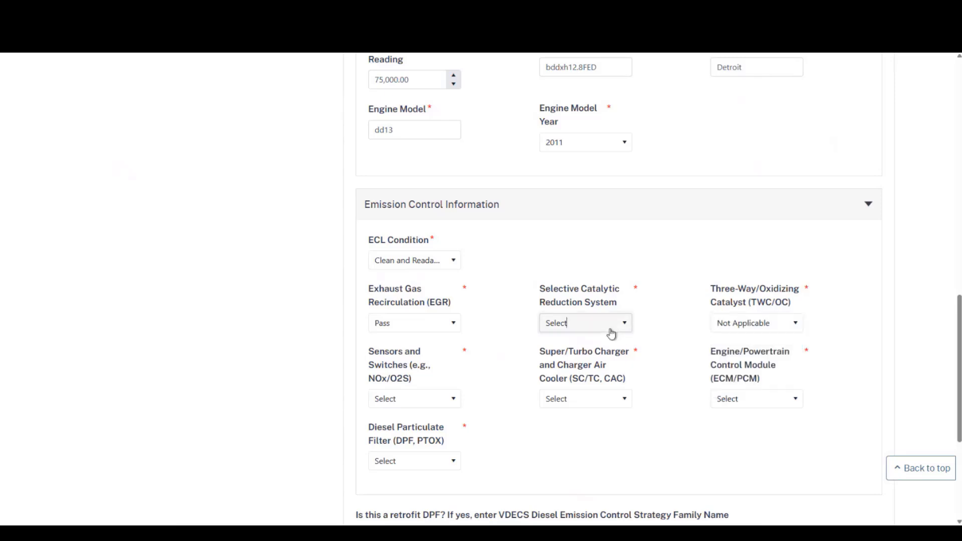
click(581, 390)
click(451, 401)
click(418, 461)
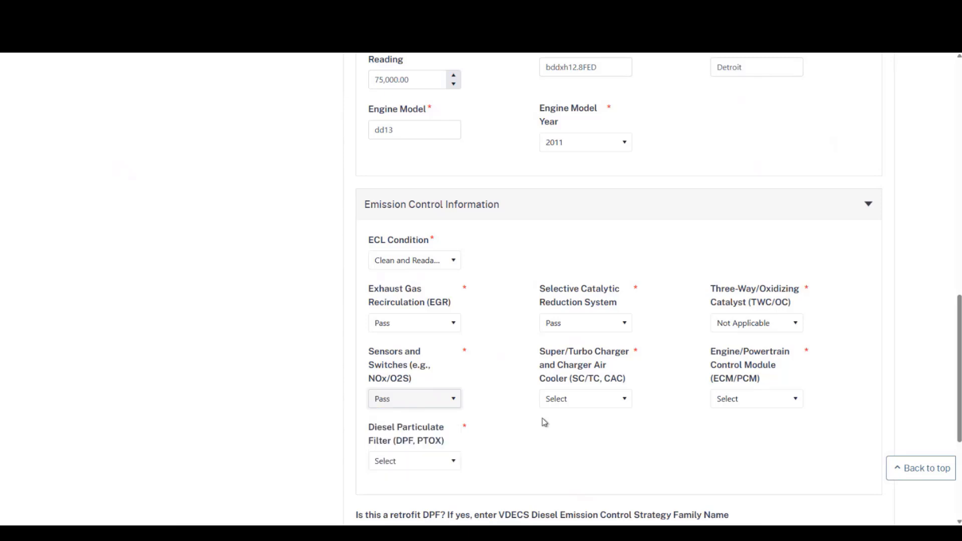
click(562, 400)
click(560, 465)
click(726, 400)
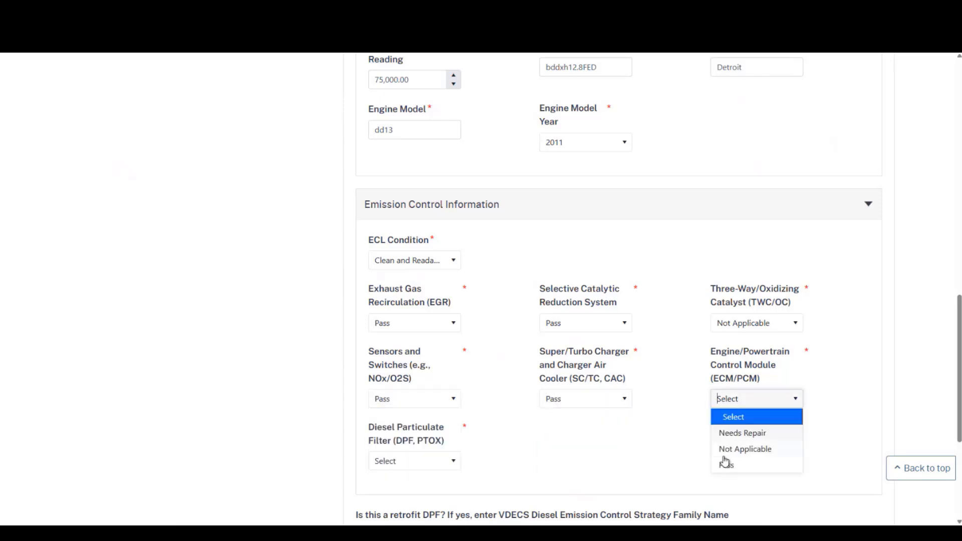
click(726, 465)
click(426, 461)
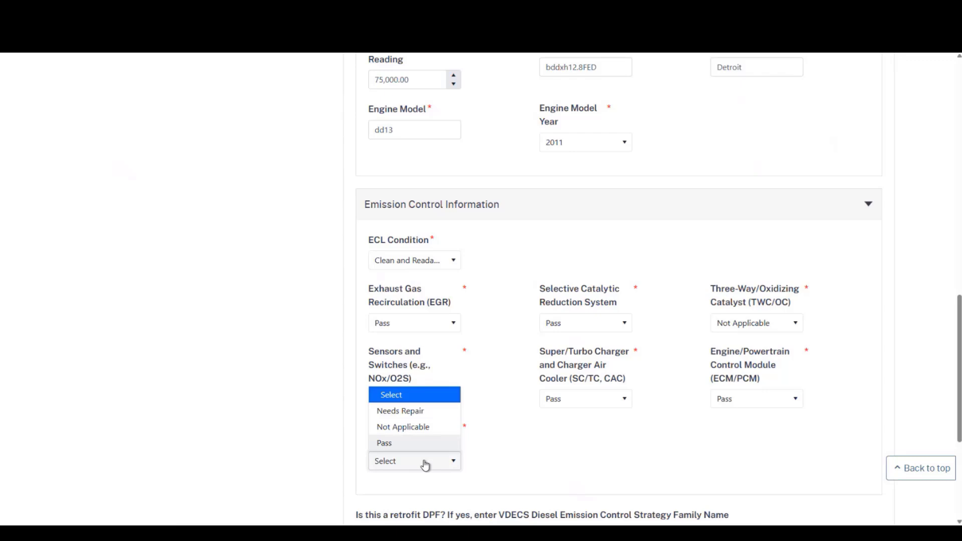
click(412, 445)
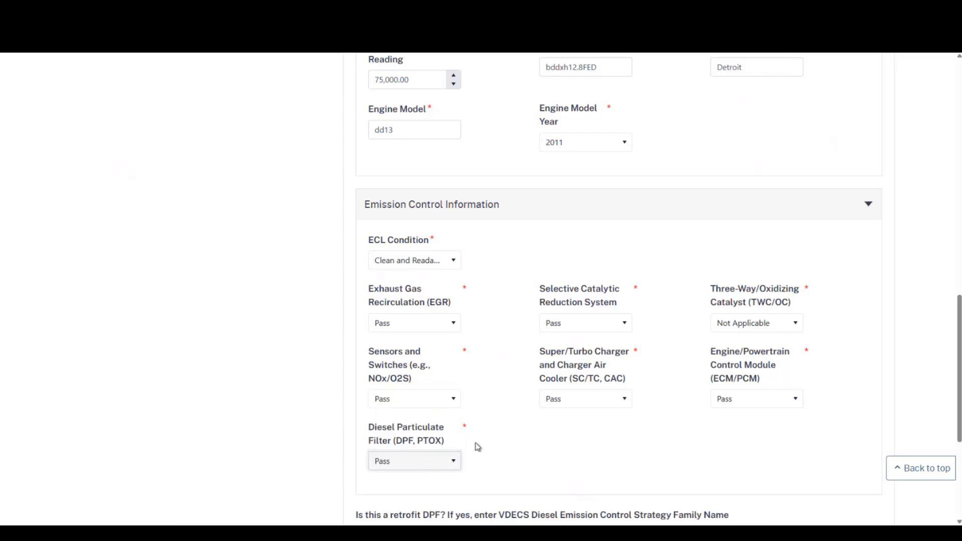
scroll(557, 429, down, 4)
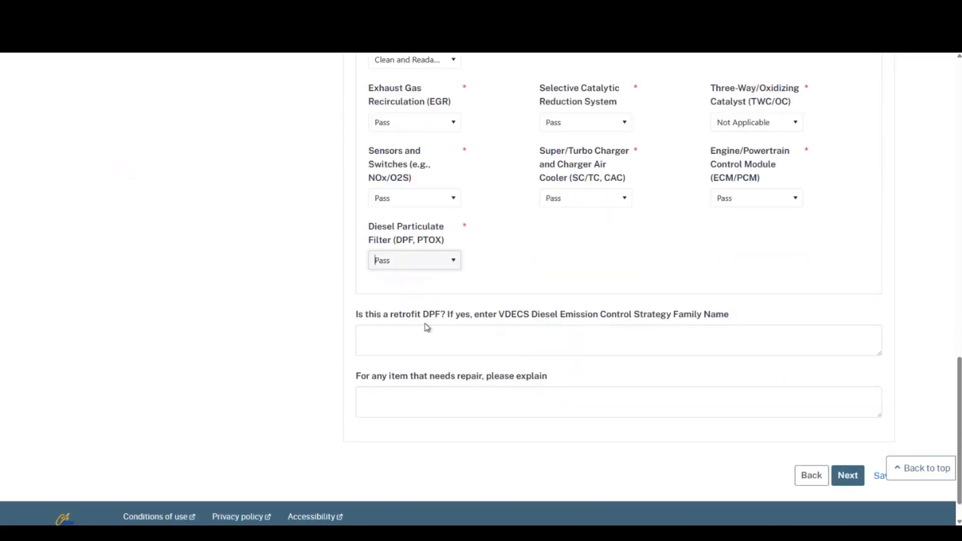
- Answer the retrofit DPF question and focus the repair explanation box
click(366, 317)
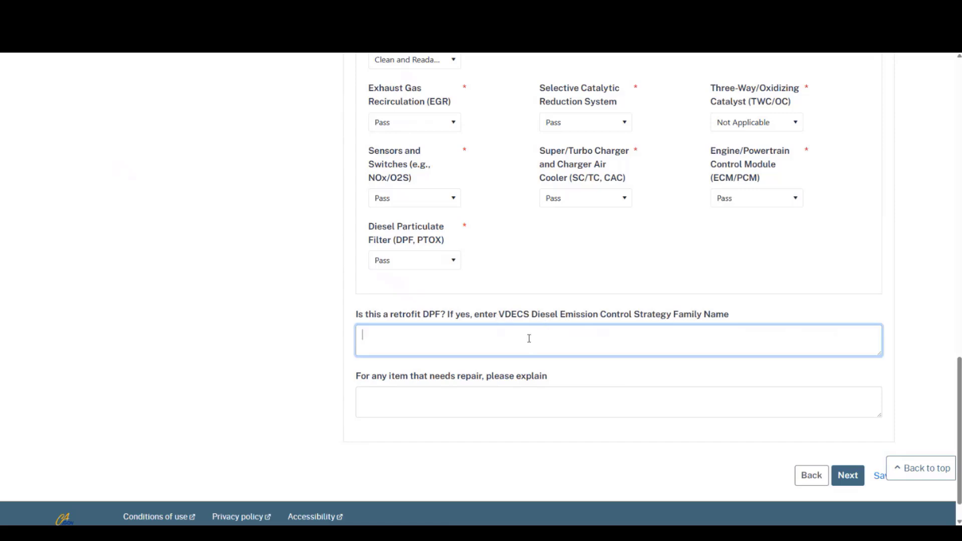
click(499, 394)
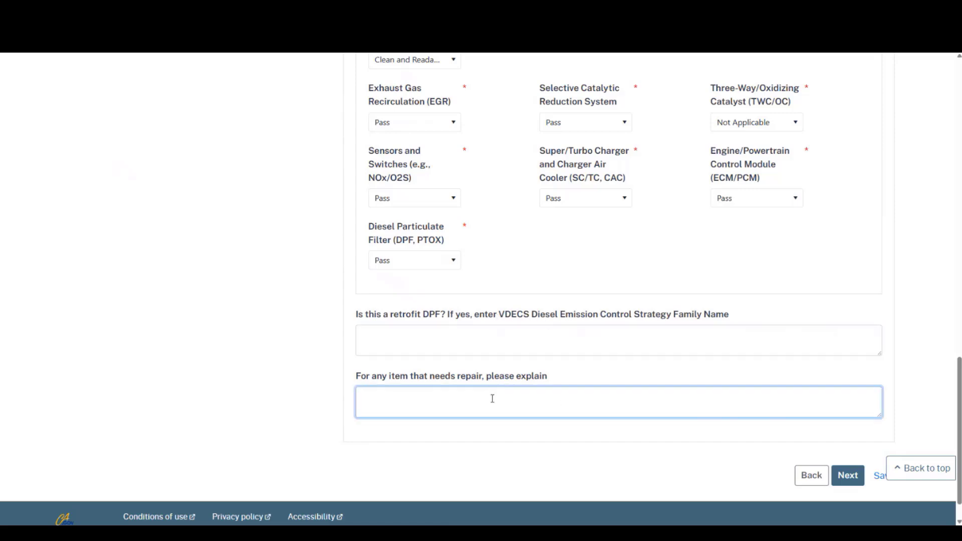
scroll(493, 403, up, 1)
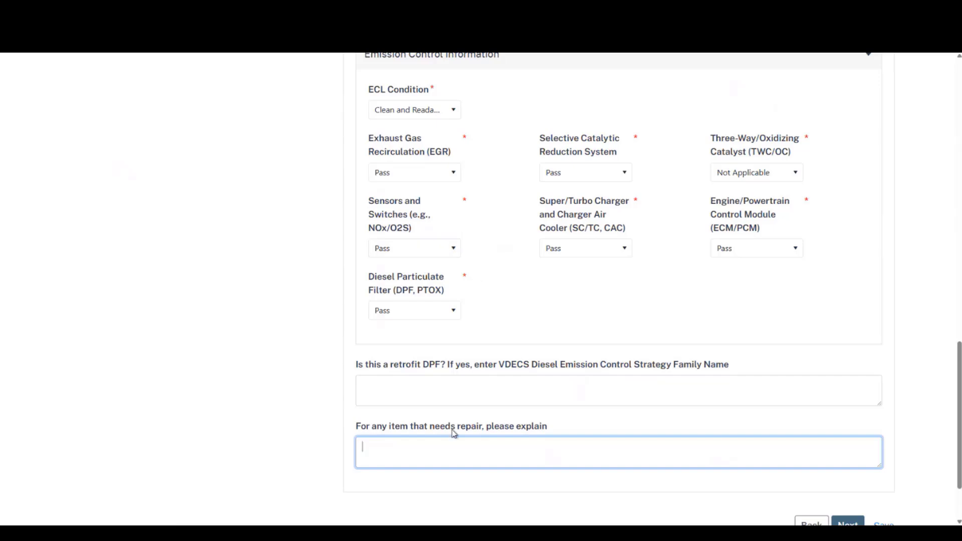
drag(431, 427, 484, 429)
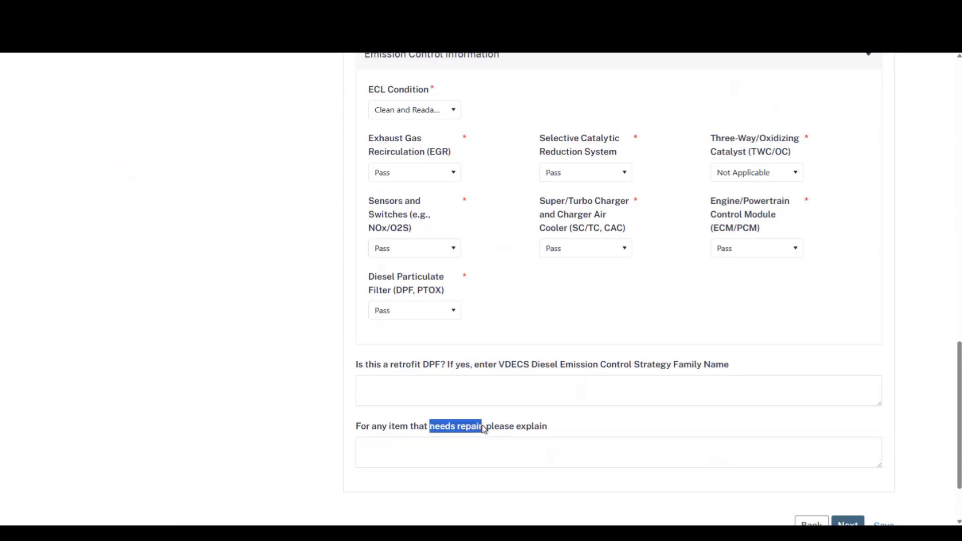
click(475, 447)
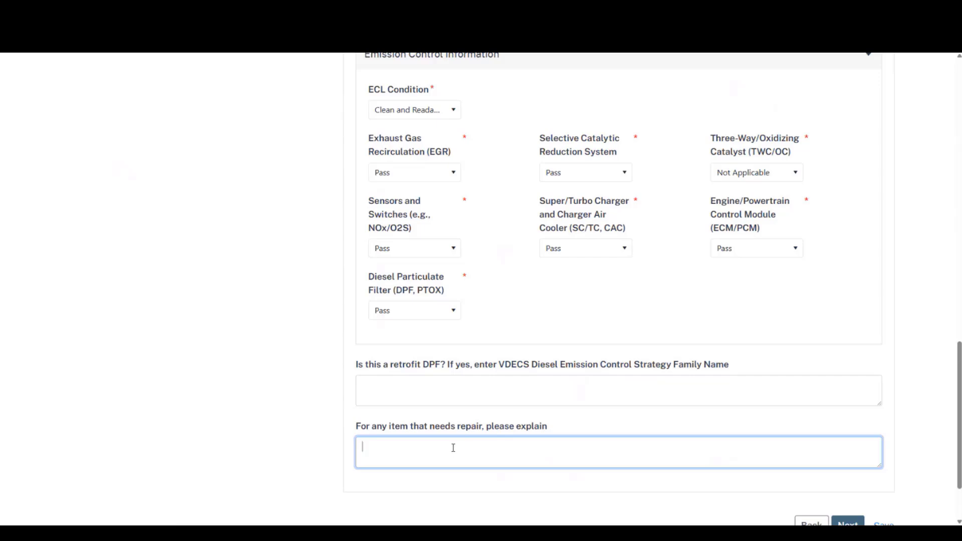
click(451, 447)
click(452, 448)
click(451, 449)
- Advance the form to the Opacity Information step
scroll(442, 436, down, 3)
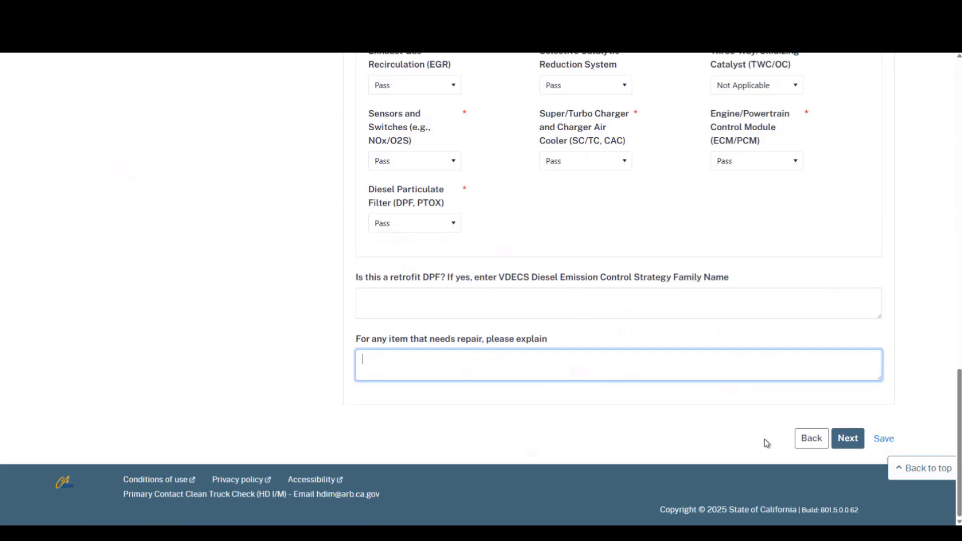
click(847, 439)
click(847, 439)
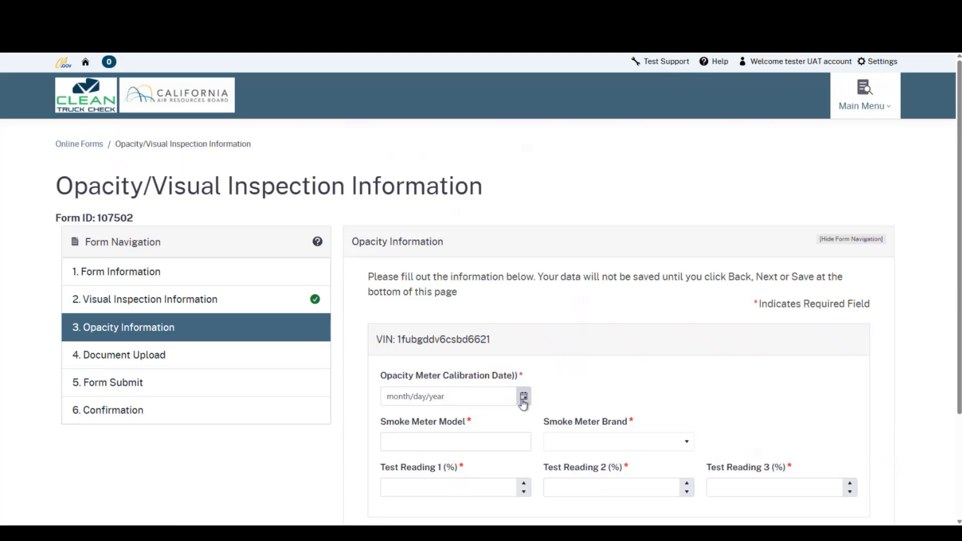
- Set calibration date 2/6/2025 and smoke meter bt 2000 by Beryl Technologies, LLC
click(523, 397)
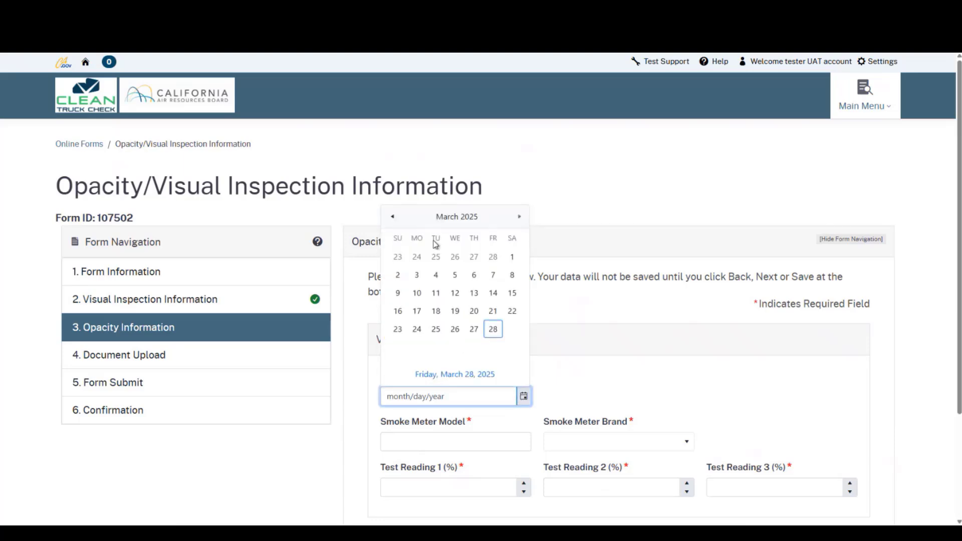
double_click(394, 218)
click(519, 217)
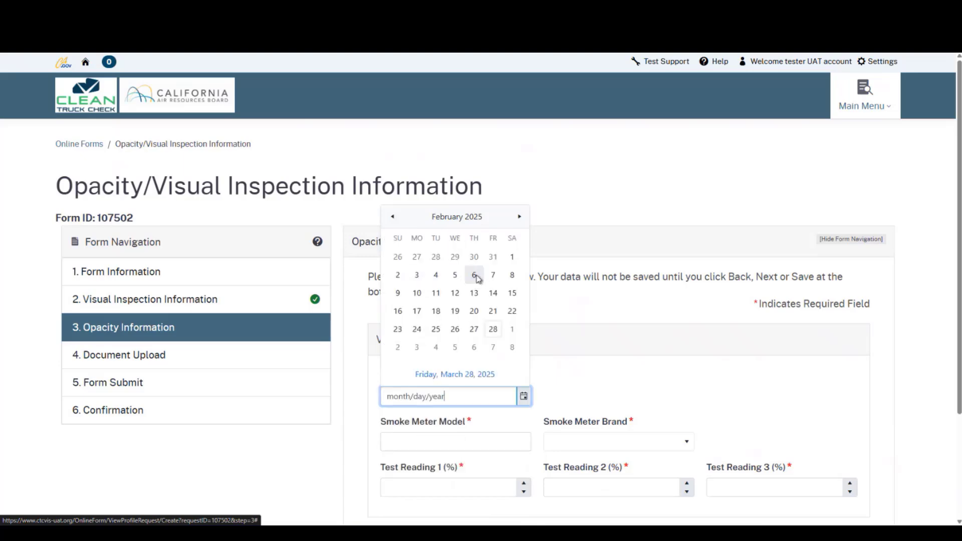
click(474, 275)
click(459, 445)
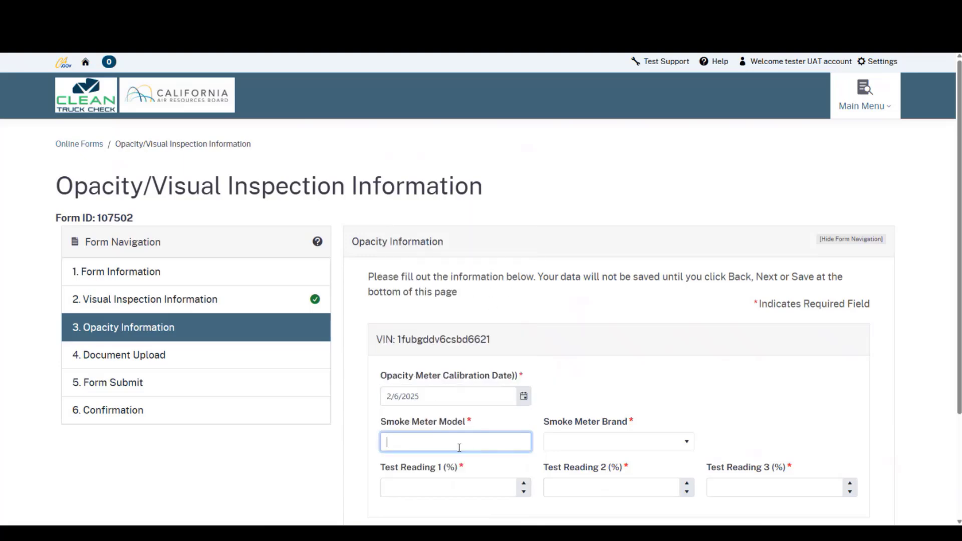
text(bt 2000)
key(Tab)
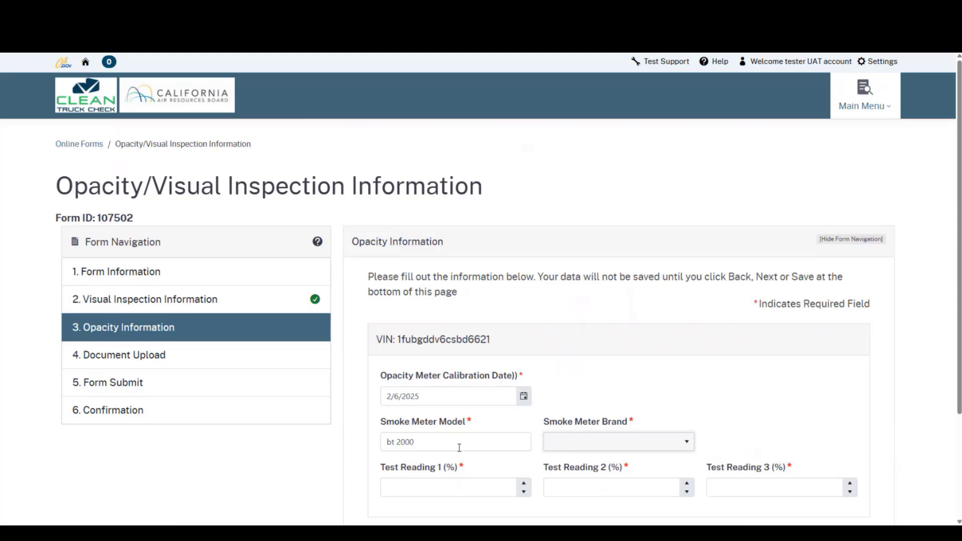
key(Down)
click(664, 447)
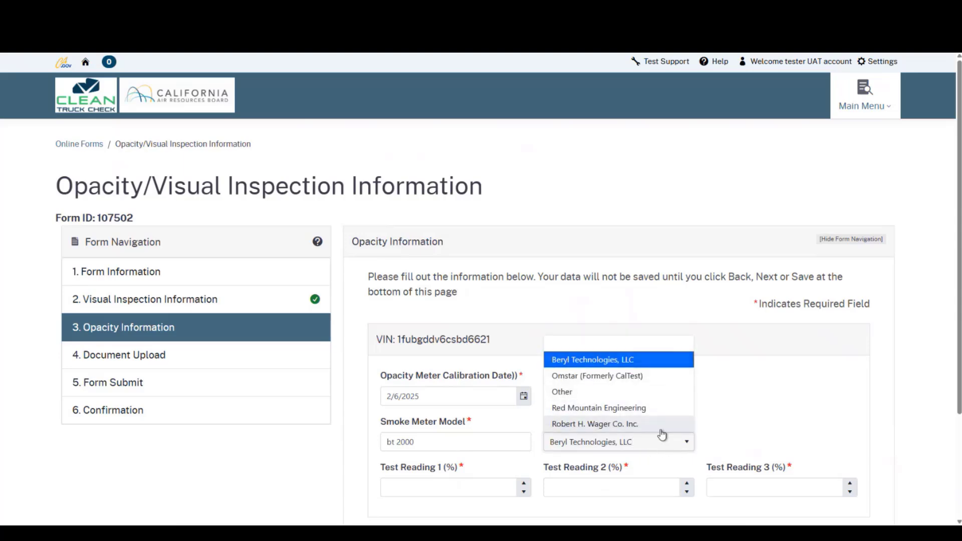
click(654, 366)
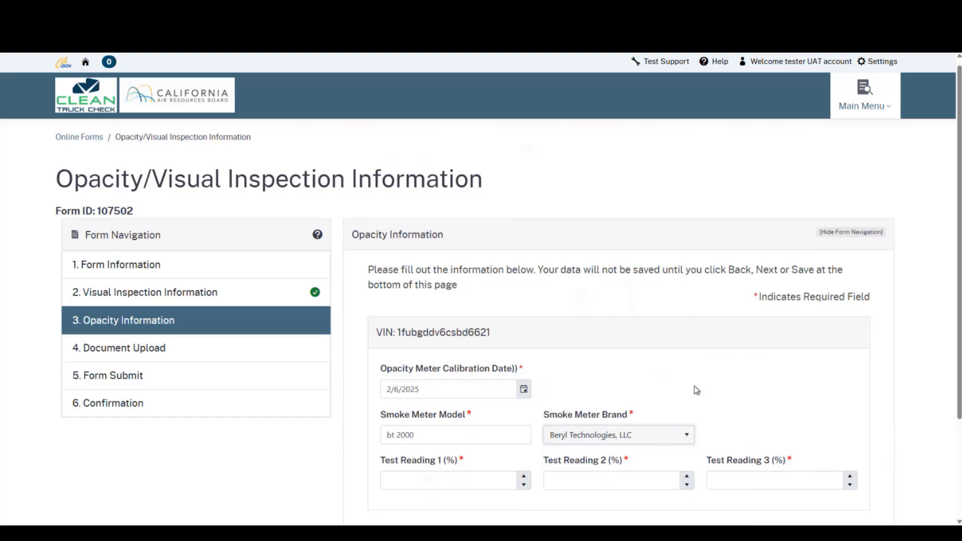
- Enter test readings 0.50, 0.00 and 0.50, then advance to Document Upload
scroll(695, 391, down, 1)
click(465, 436)
scroll(451, 410, down, 1)
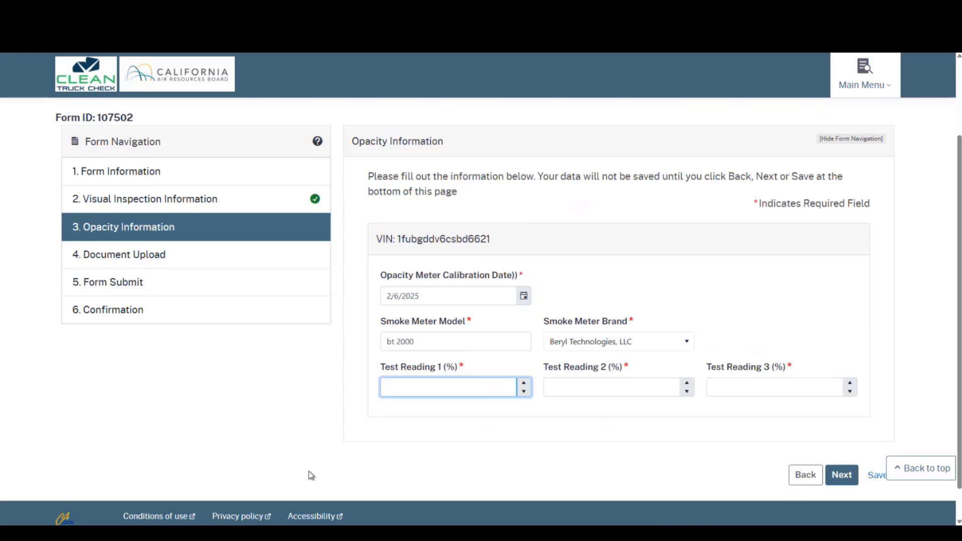
click(445, 388)
text(0.50)
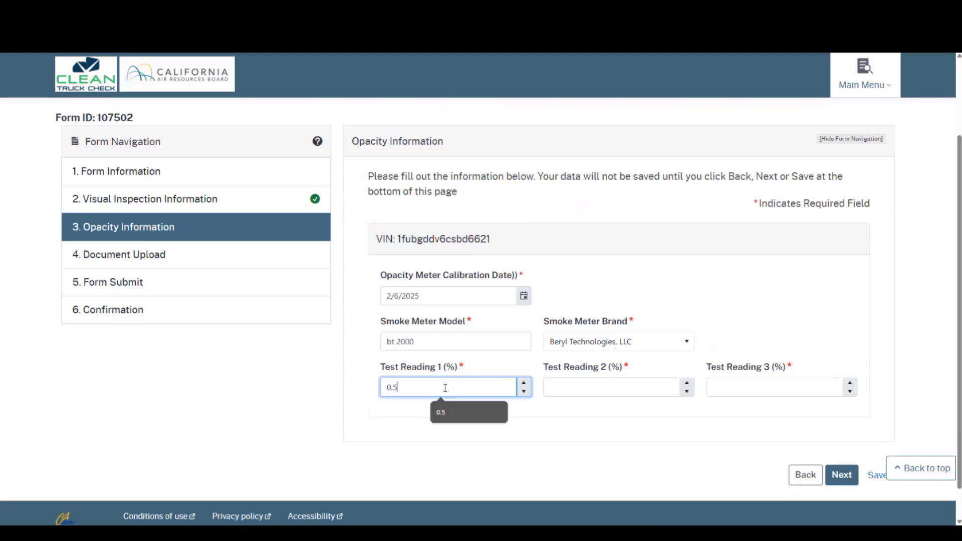
key(Tab)
text(0.00)
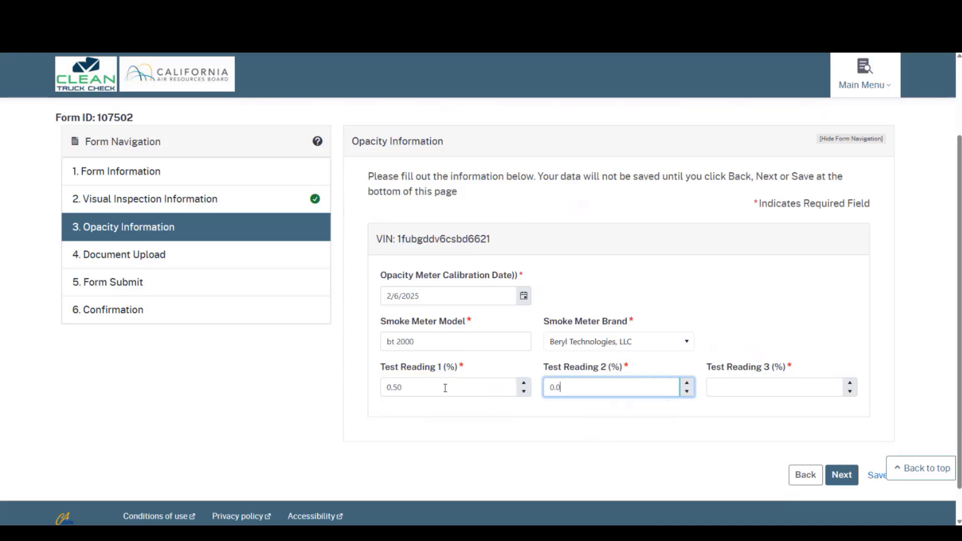
key(Tab)
text(0.50)
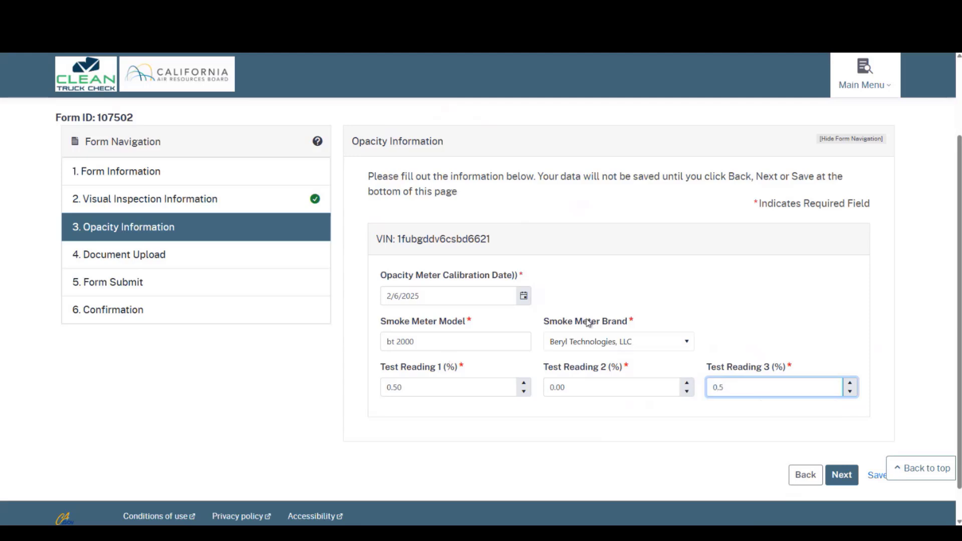
click(741, 315)
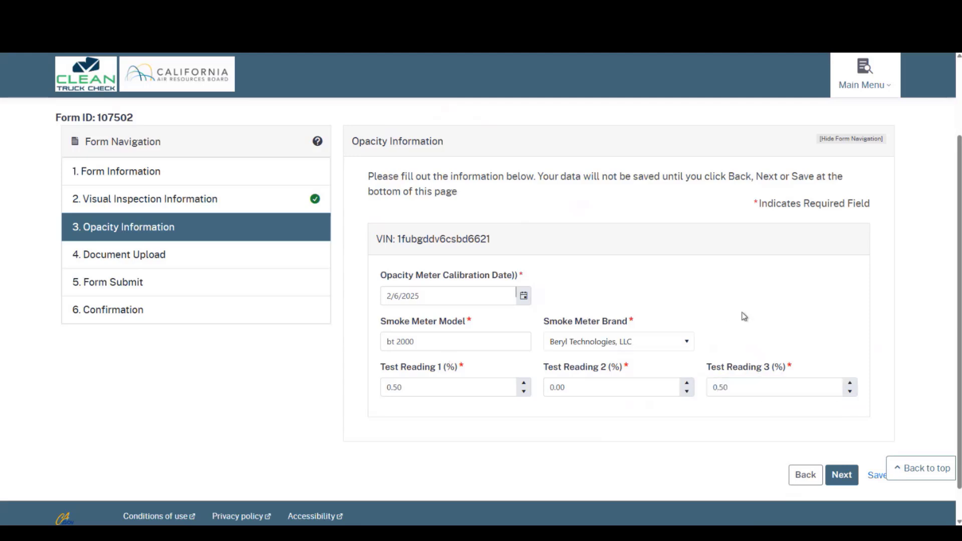
click(843, 481)
click(843, 482)
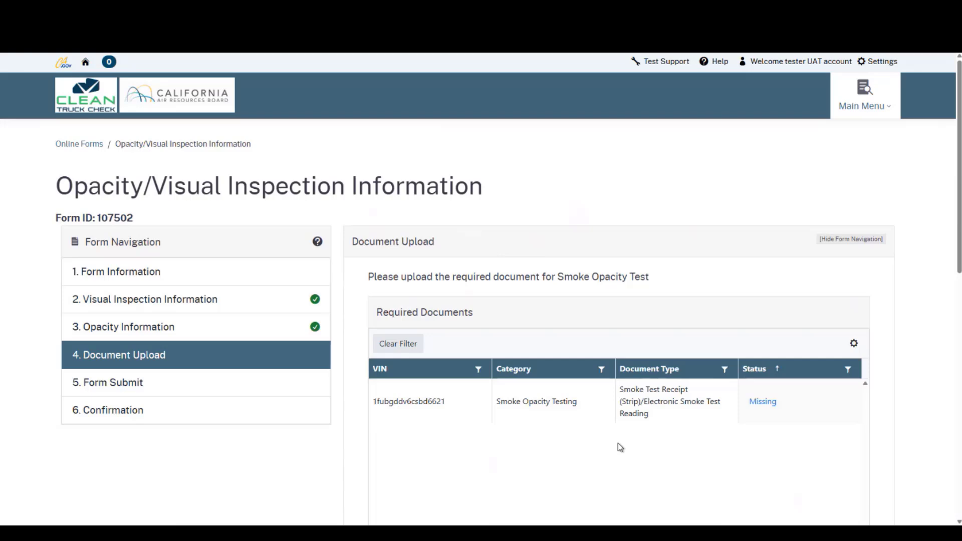
- Open the upload dialog from the smoke test receipt's Missing status link
click(761, 409)
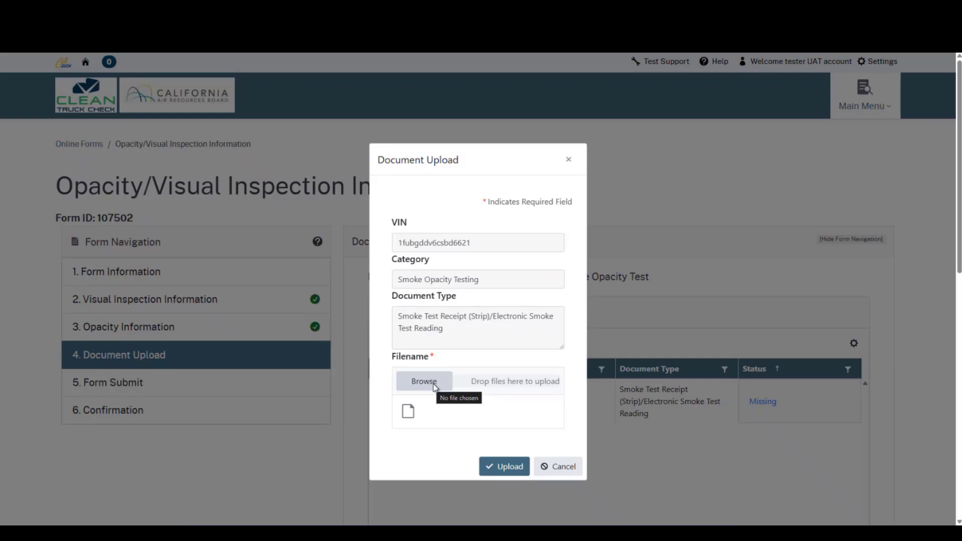
- Browse to CCF_000266.pdf and upload it as the Smoke Opacity Testing receipt
click(434, 384)
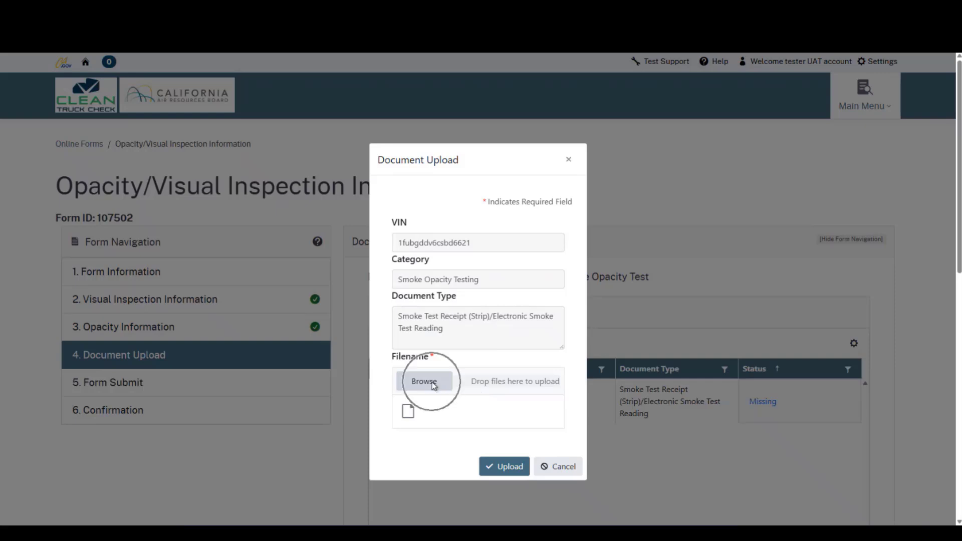
click(433, 384)
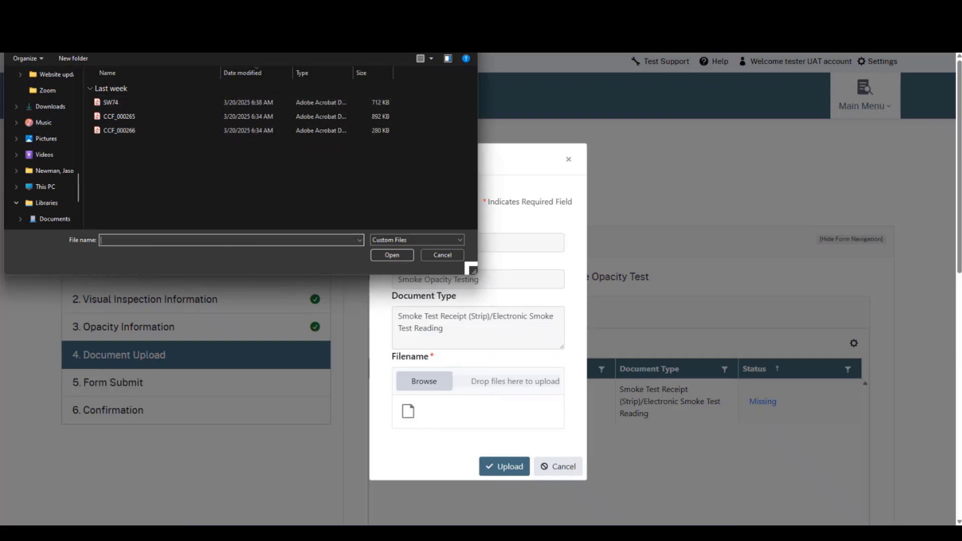
click(134, 131)
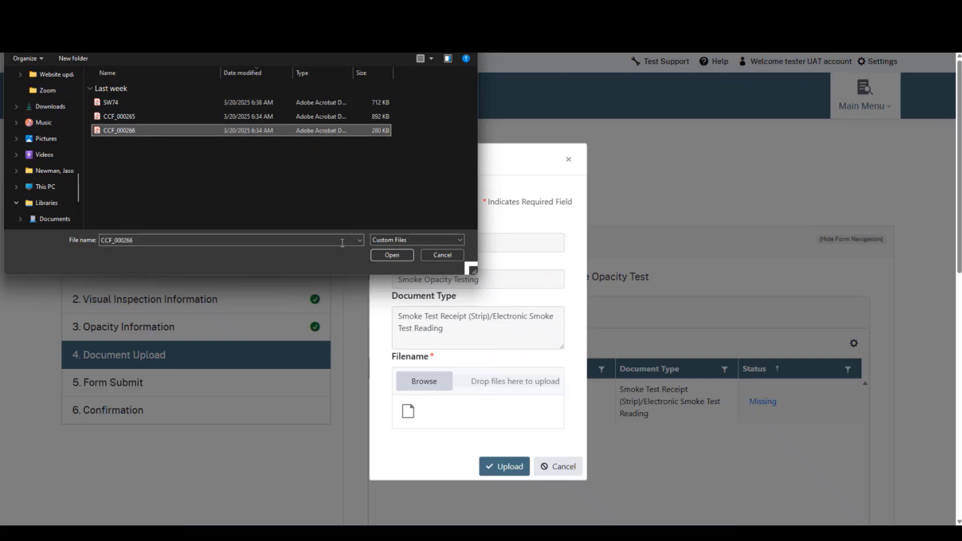
click(391, 256)
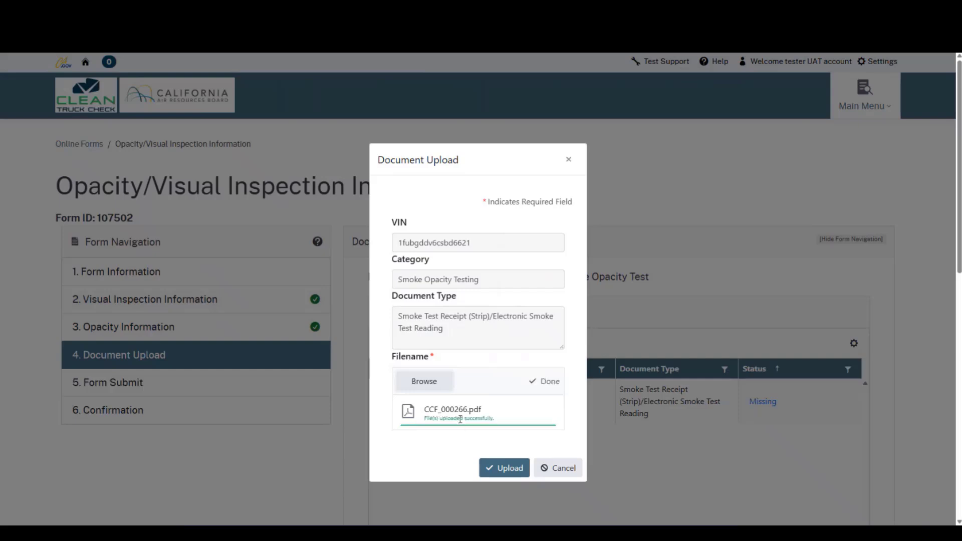
triple_click(460, 419)
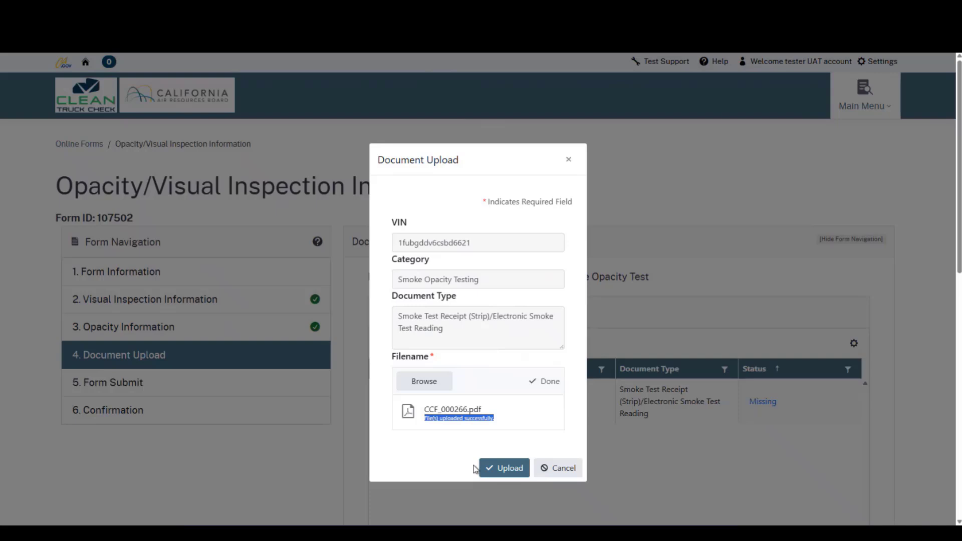
click(509, 474)
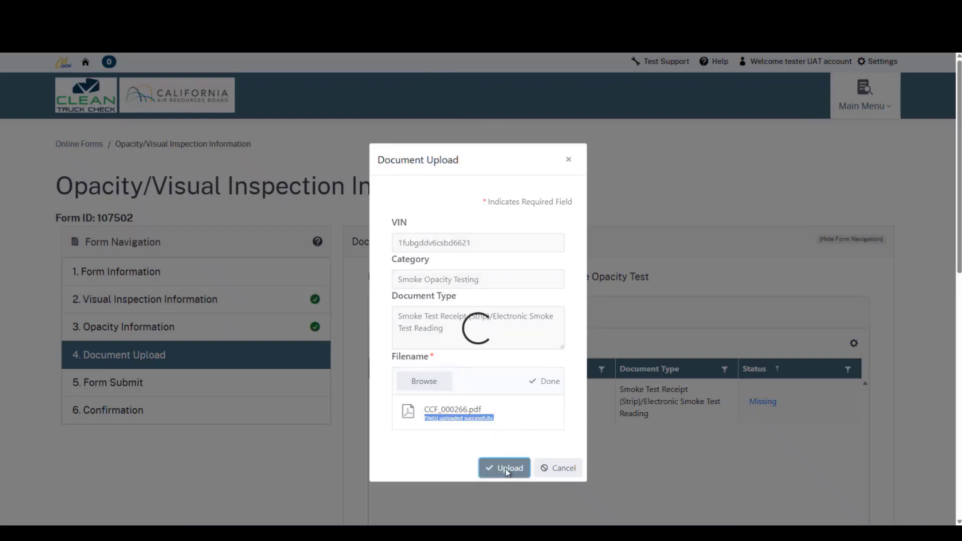
scroll(591, 384, down, 1)
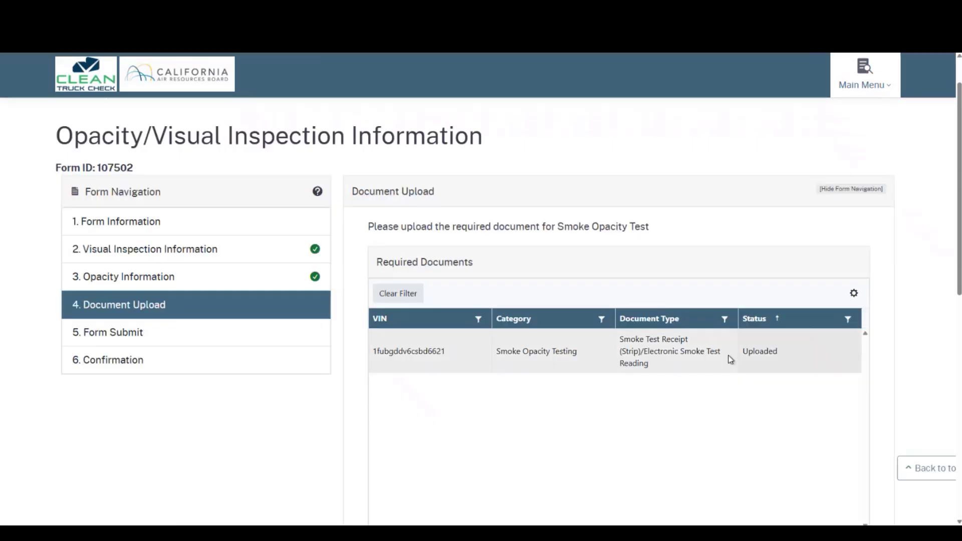
- Review the uploaded file's Actions menu, then proceed to the Form Submit step
double_click(760, 351)
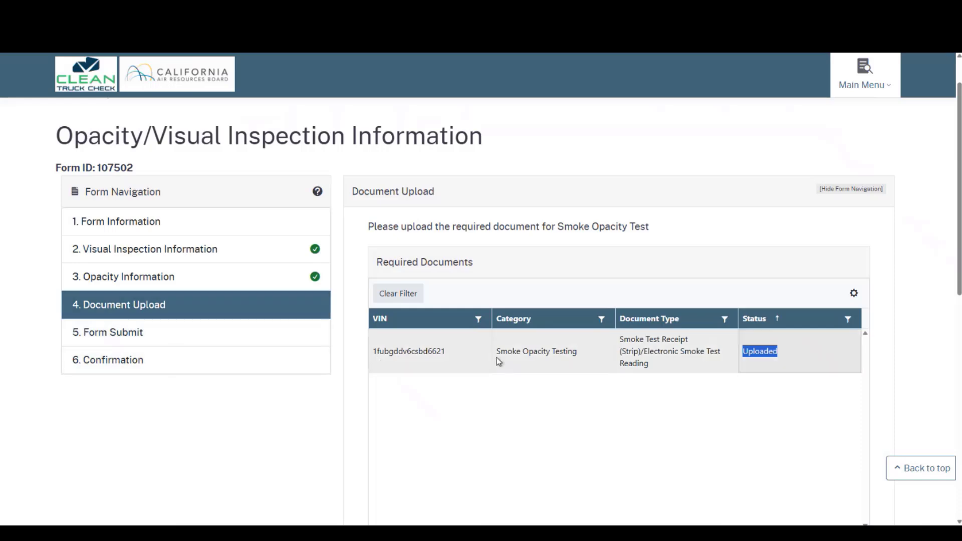
scroll(498, 361, down, 6)
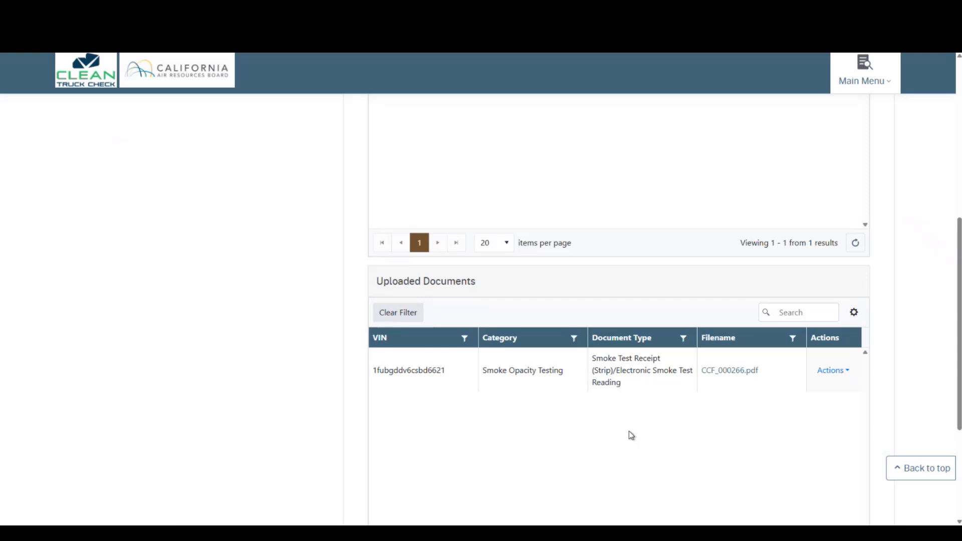
click(825, 374)
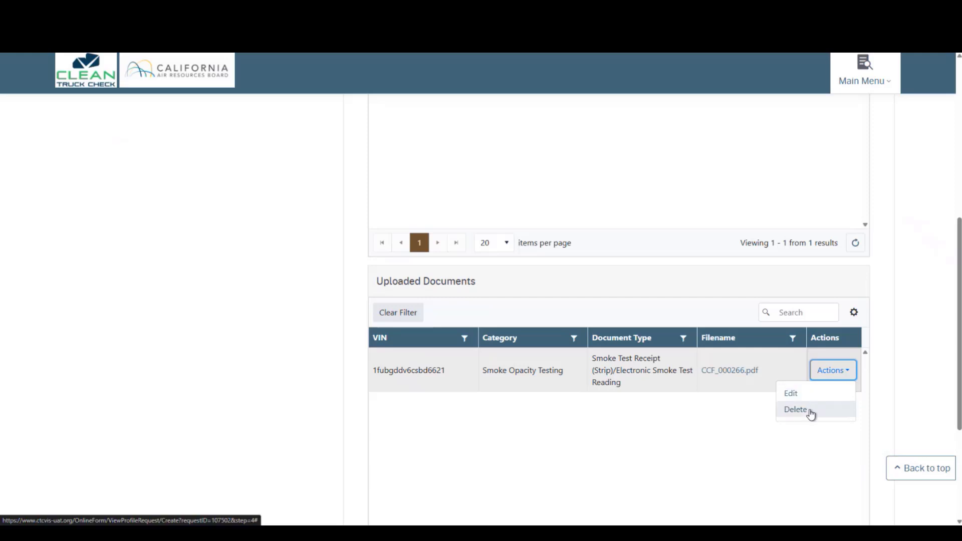
scroll(802, 421, up, 4)
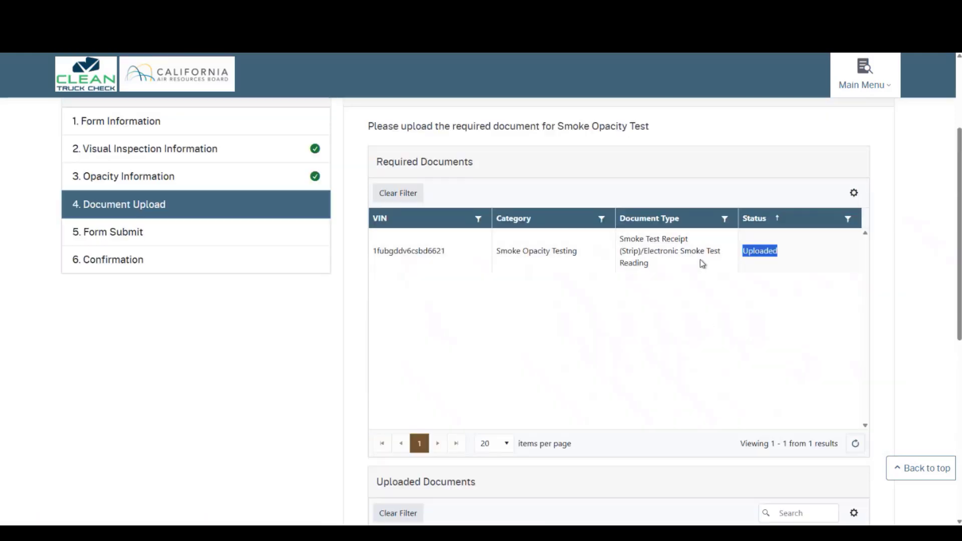
scroll(554, 280, down, 2)
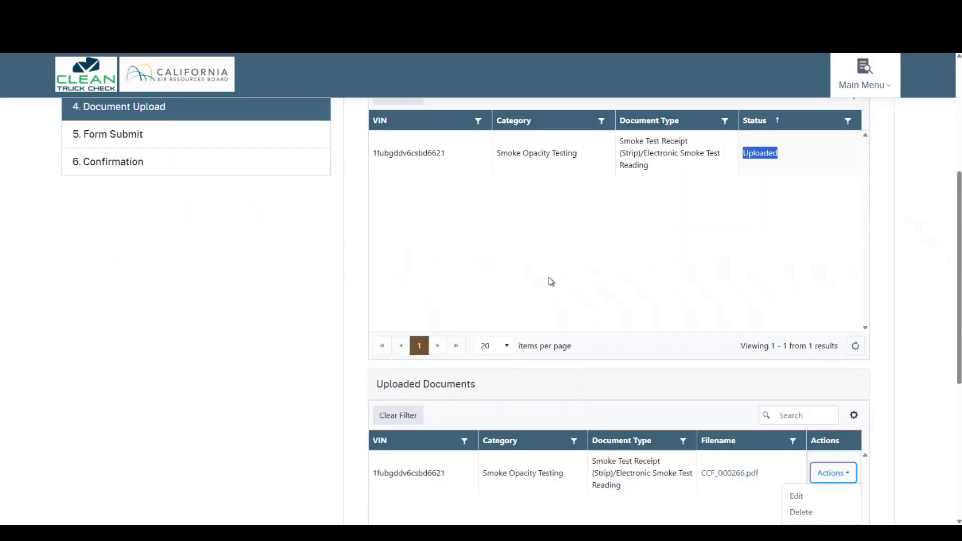
scroll(626, 391, down, 3)
click(617, 385)
scroll(624, 361, down, 3)
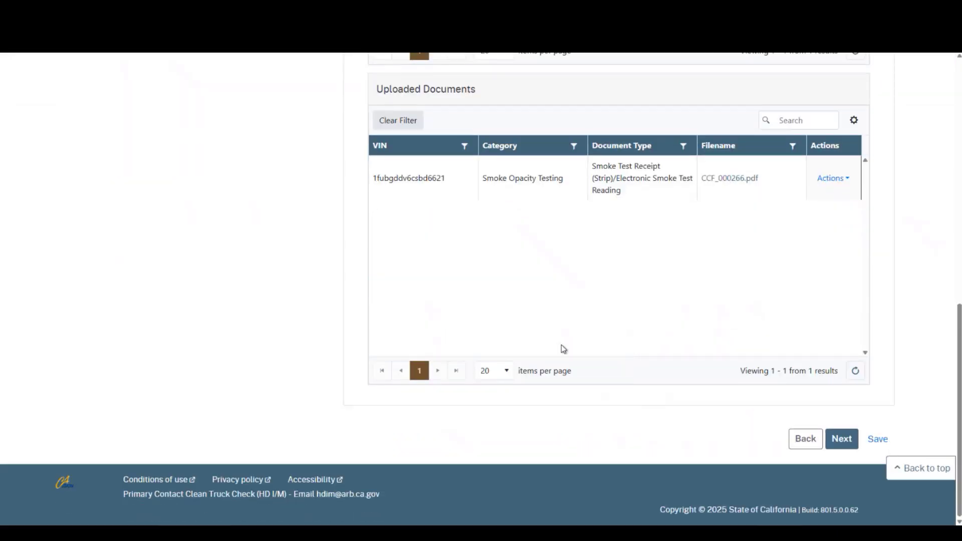
click(847, 443)
click(847, 444)
click(847, 445)
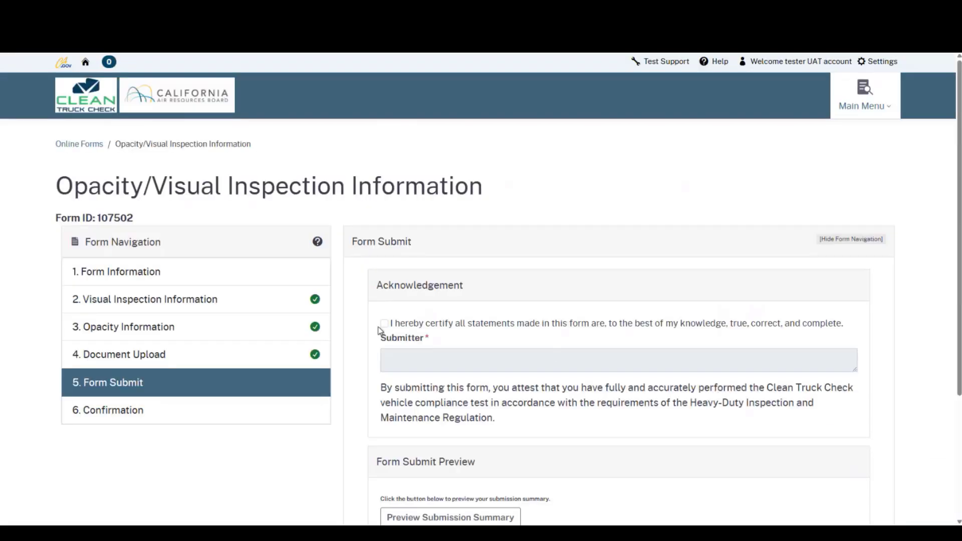
- Certify the statements, preview the submission summary and submit form 107502
click(384, 325)
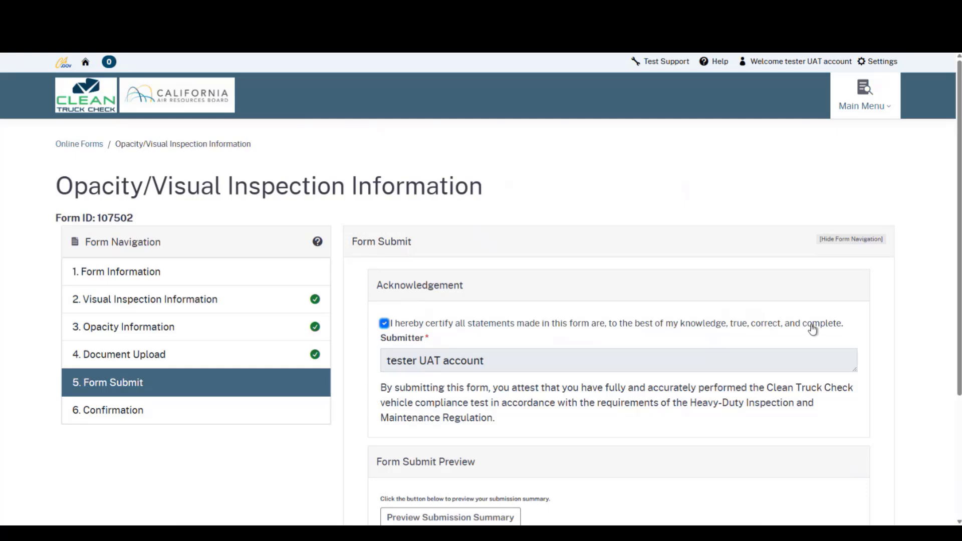
scroll(538, 360, down, 1)
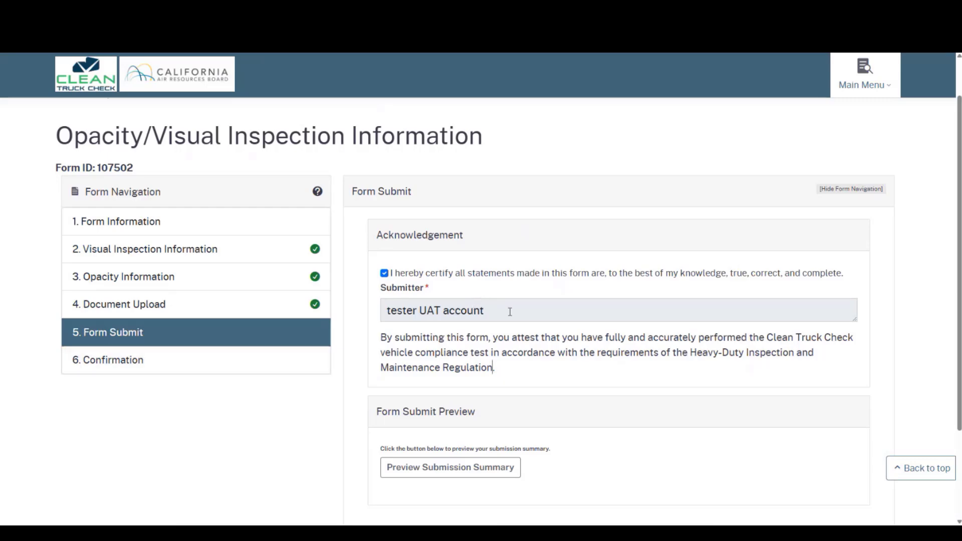
scroll(504, 349, down, 2)
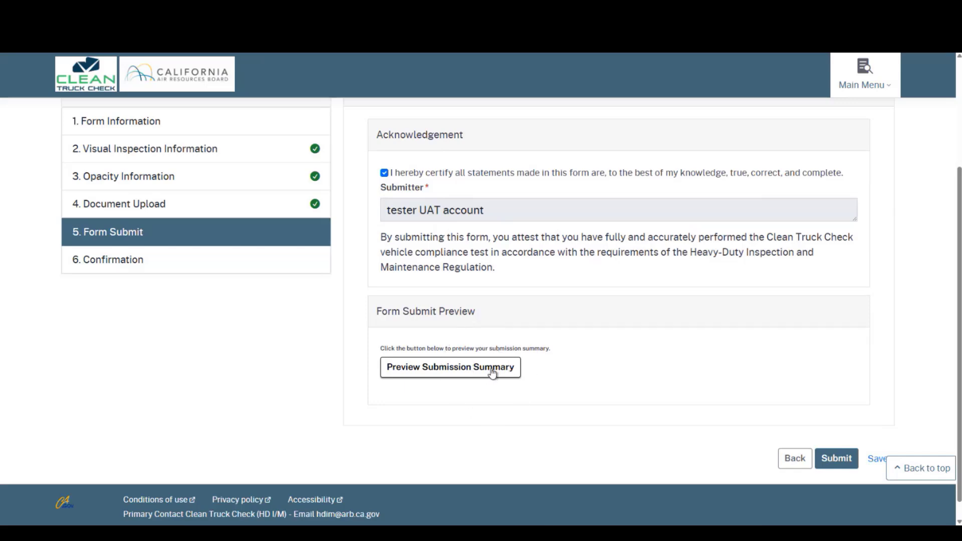
click(505, 373)
click(452, 373)
click(841, 464)
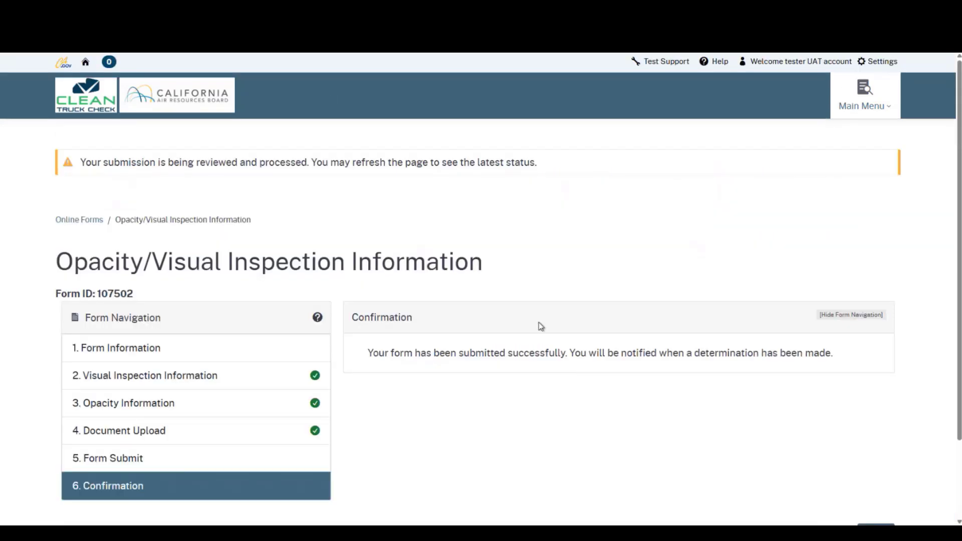
- Close form 107502's confirmation page to return to the tester home page
drag(82, 164, 548, 170)
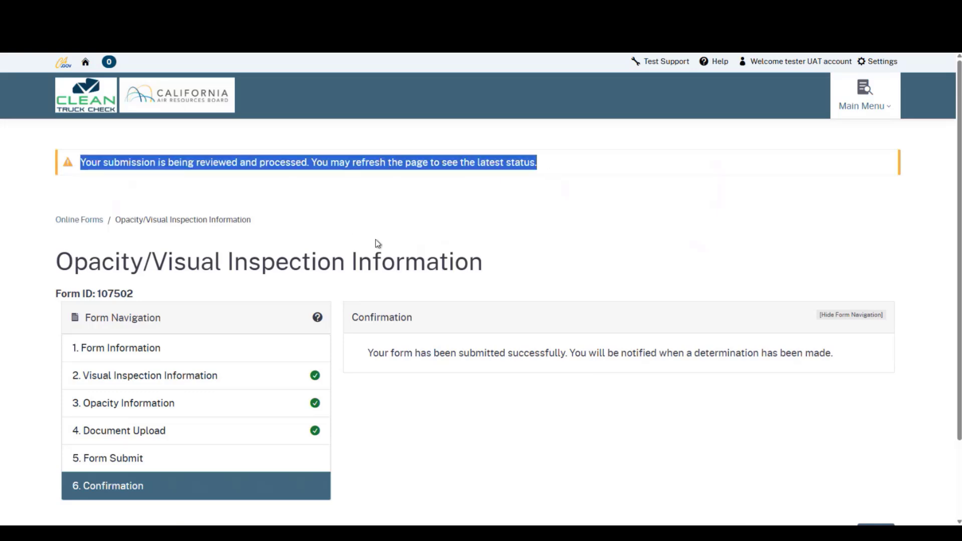
scroll(462, 254, down, 2)
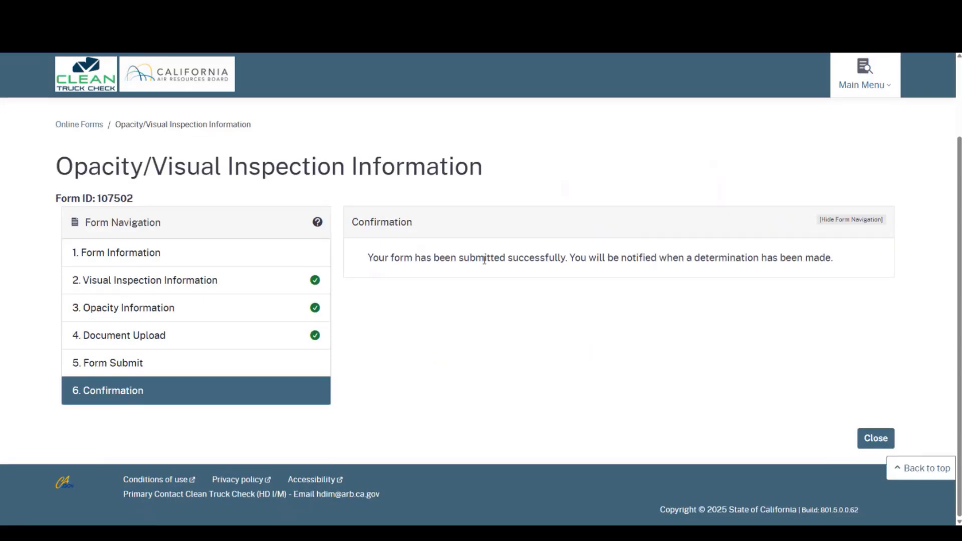
click(874, 441)
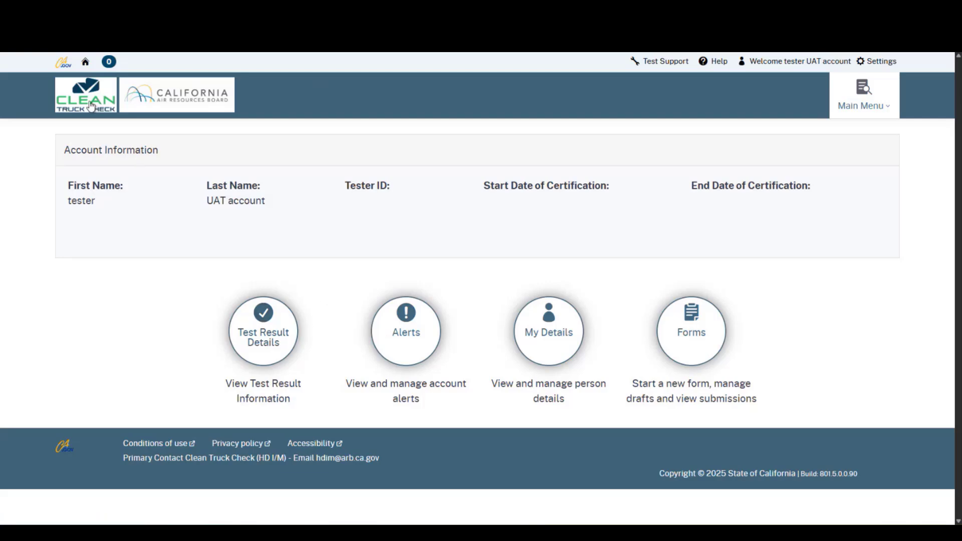
- Open the Test Result Details tile to view the tester's test results
click(93, 103)
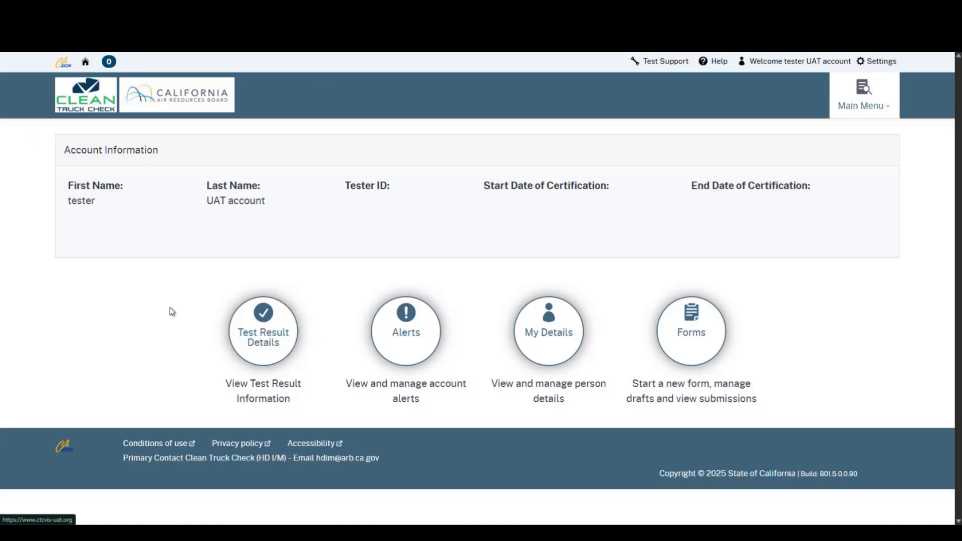
click(208, 342)
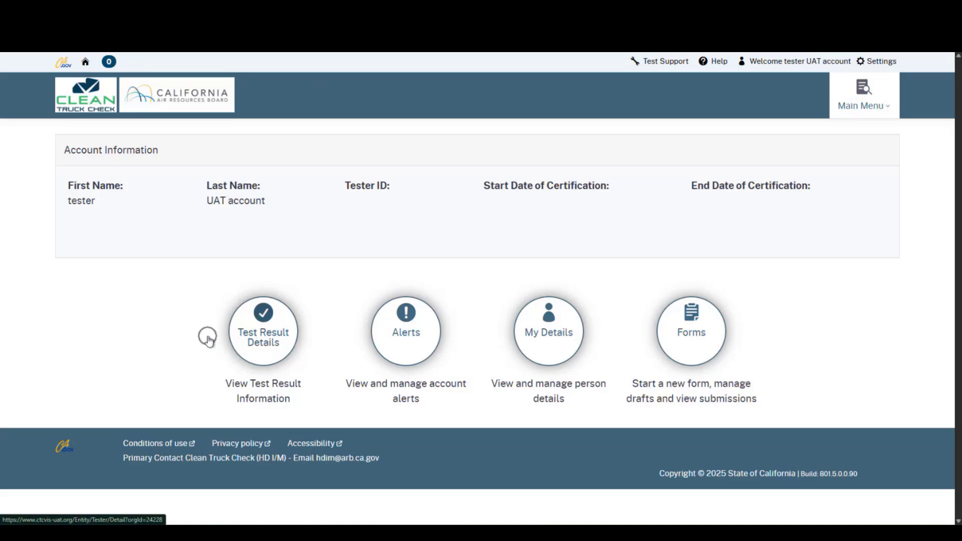
click(205, 339)
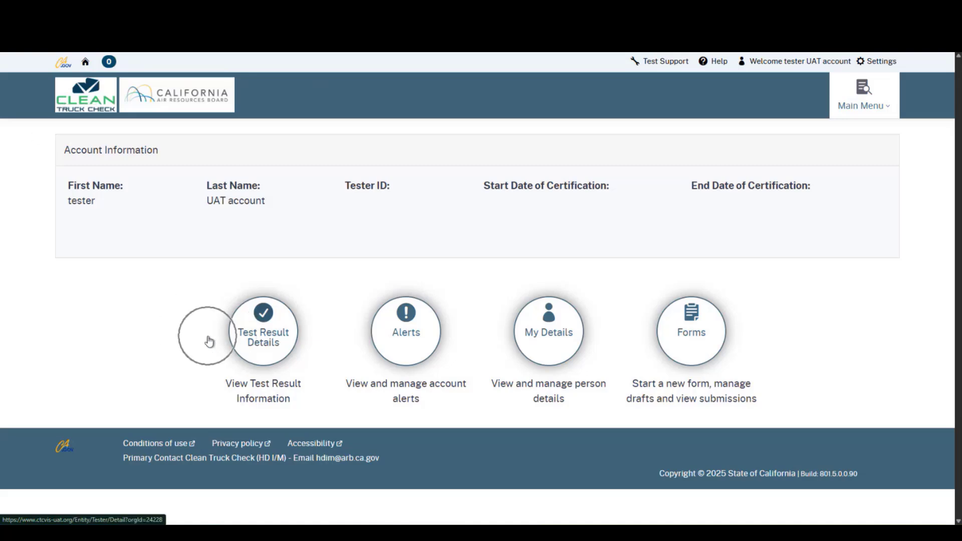
click(261, 356)
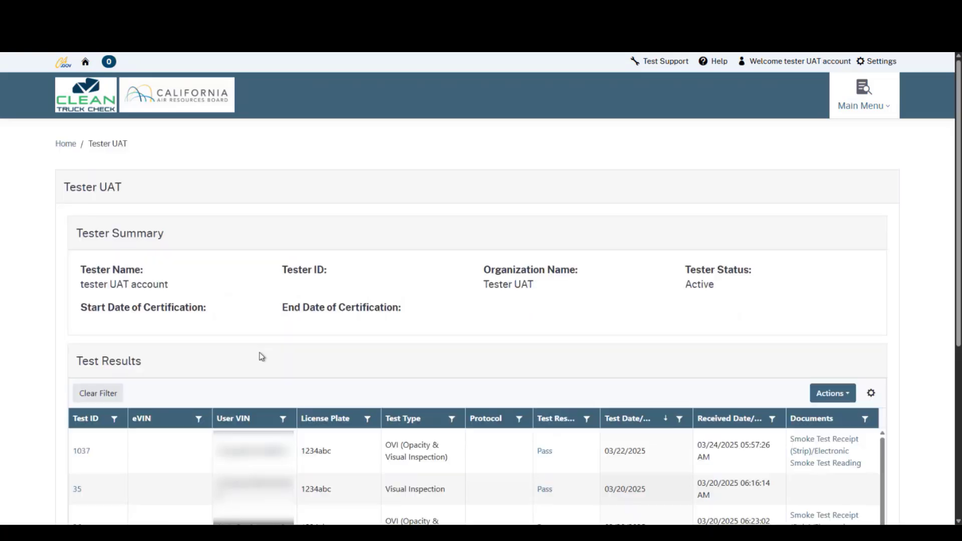
- Sort the Test Results grid by Test ID descending so test 1039 is listed first
scroll(54, 286, down, 2)
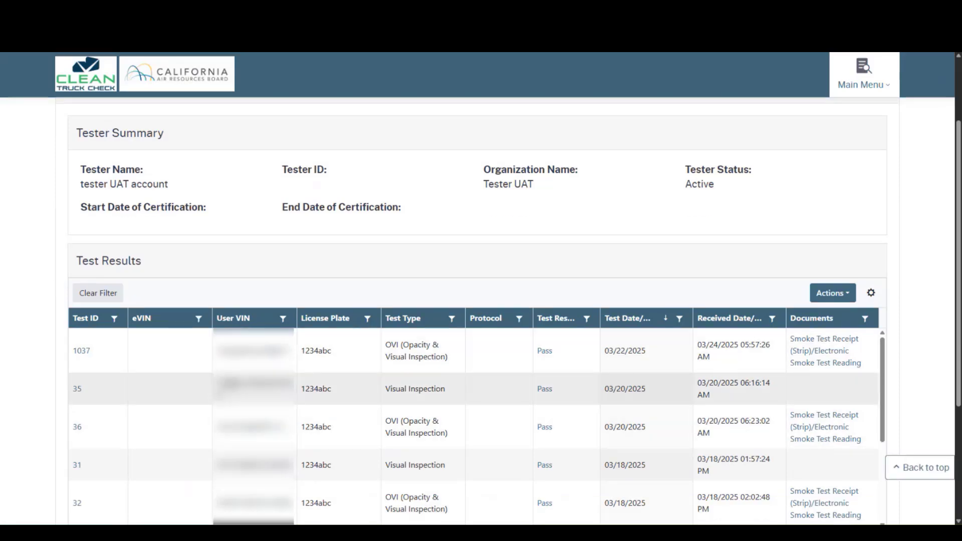
scroll(150, 427, down, 2)
scroll(110, 392, up, 1)
scroll(33, 369, down, 1)
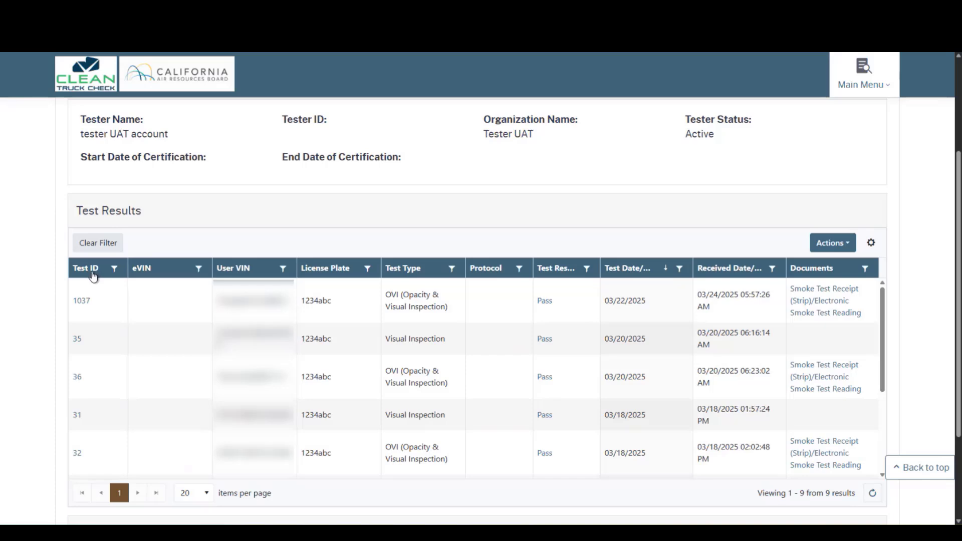
click(89, 277)
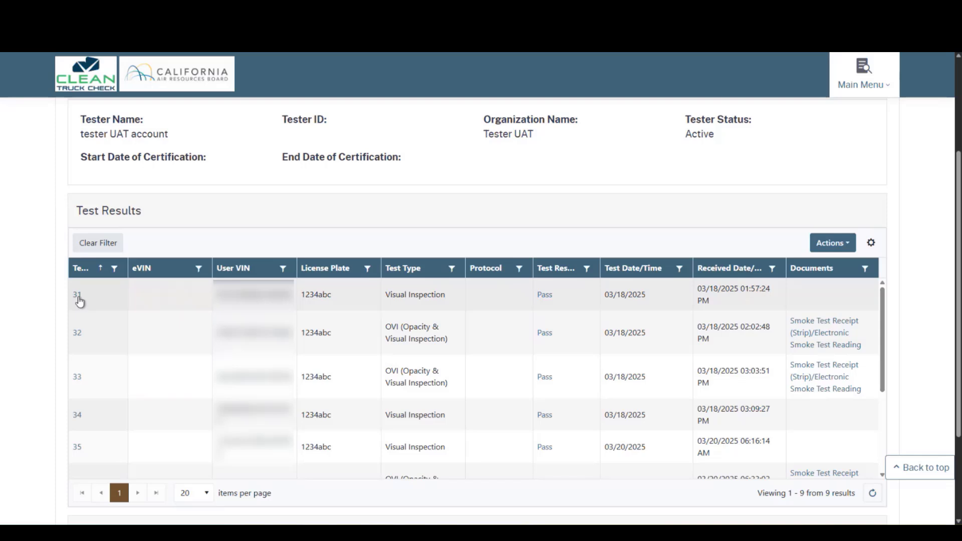
click(91, 271)
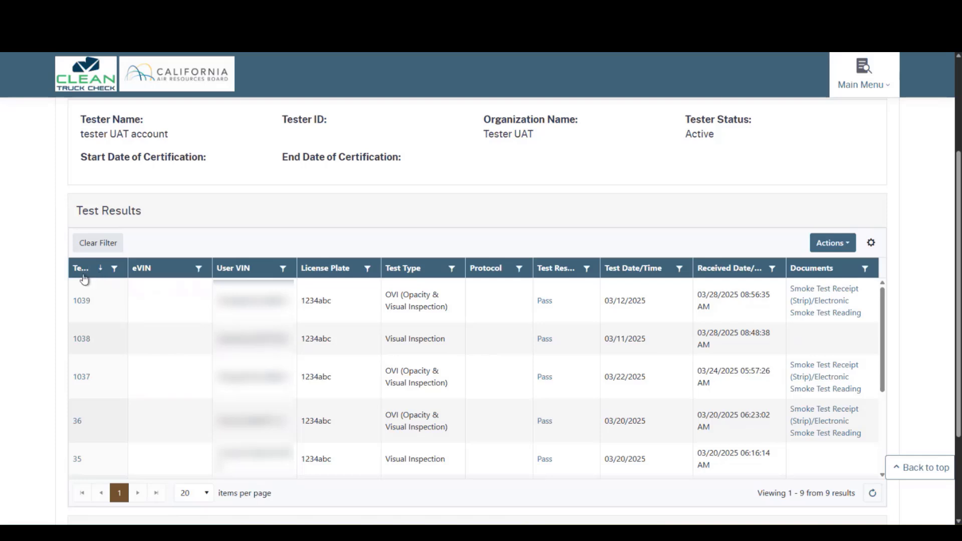
- Filter the Test ID column with 'Is equal to' 36
click(115, 270)
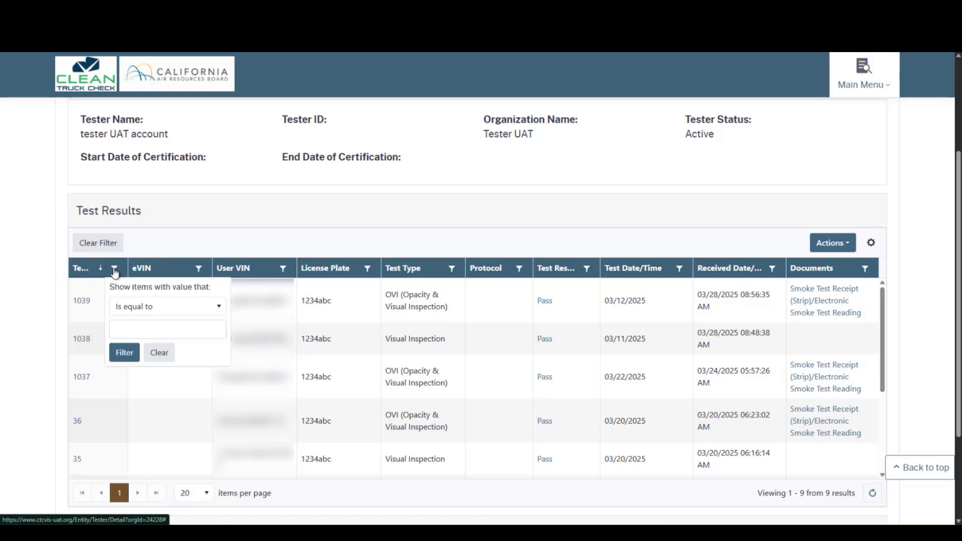
click(200, 314)
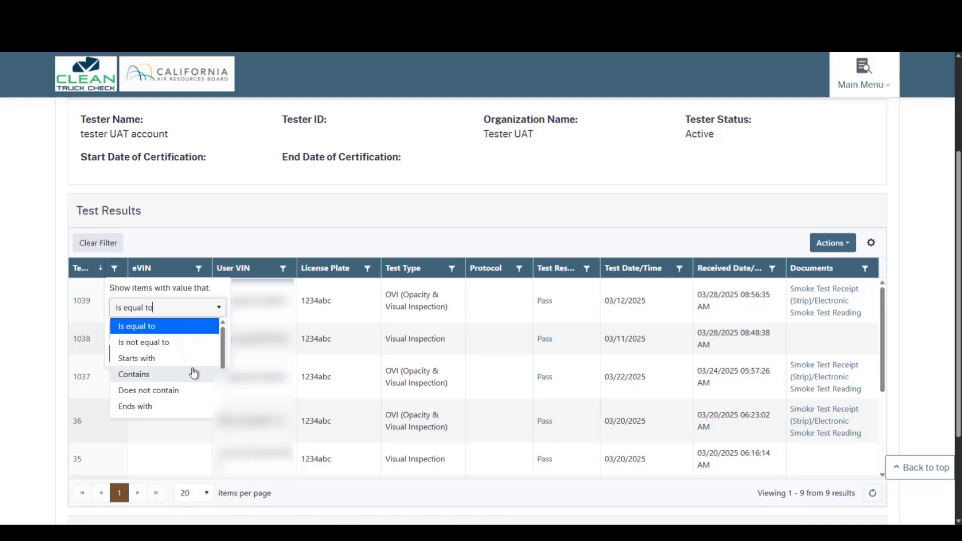
click(185, 326)
click(164, 331)
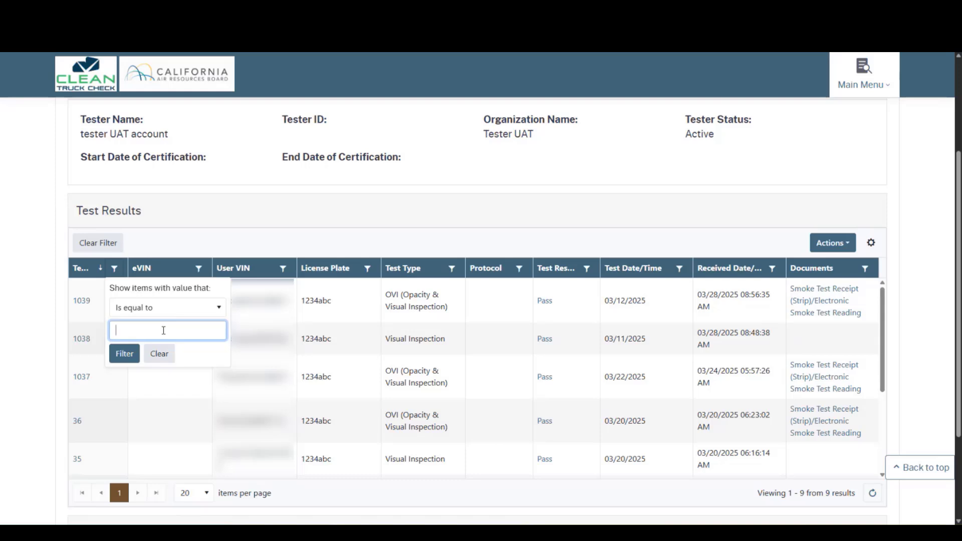
text(36)
click(128, 355)
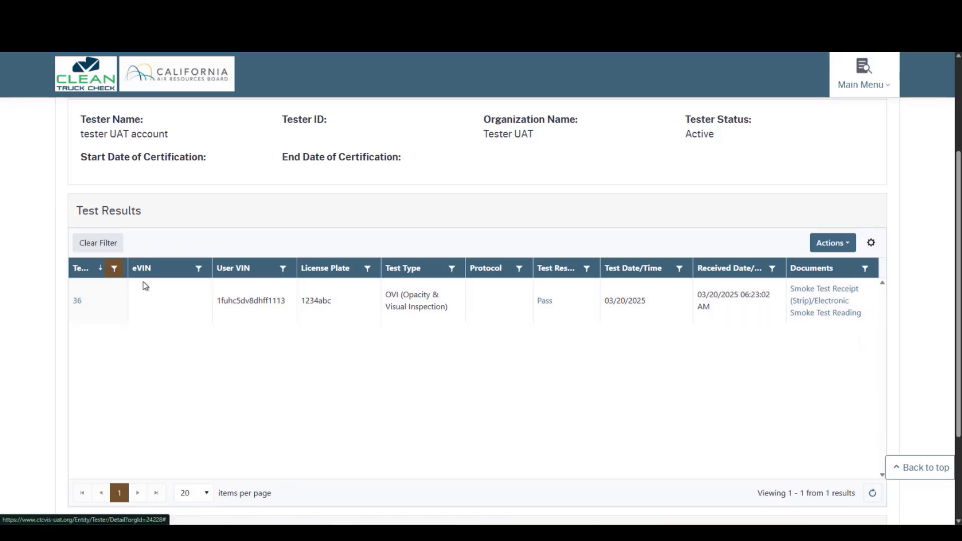
- Browse the User VIN and License Plate filter operators without changing them
click(284, 269)
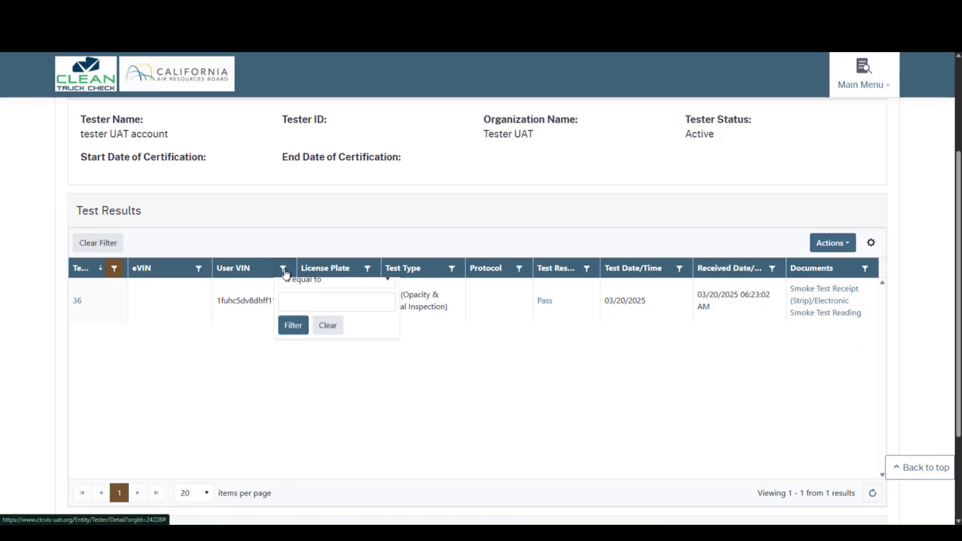
click(333, 311)
click(311, 324)
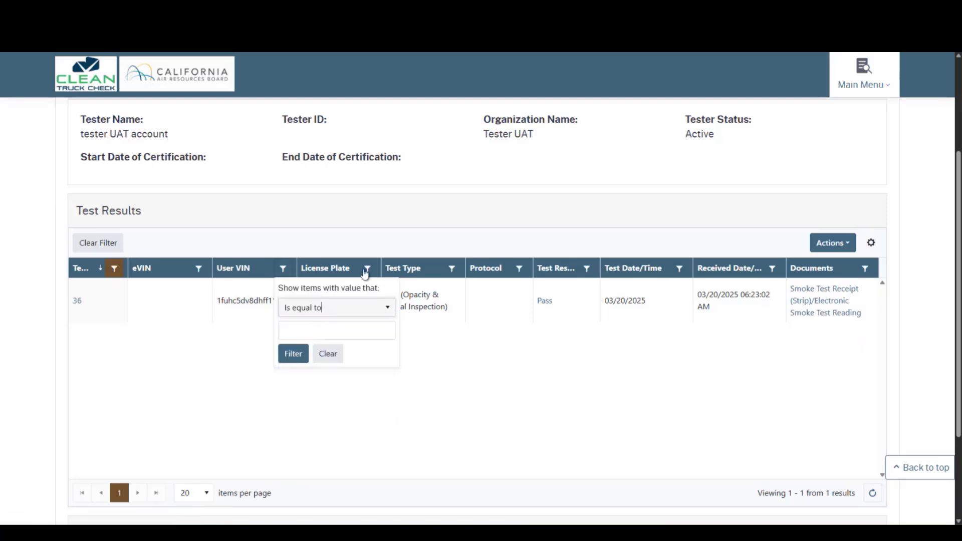
click(366, 270)
click(398, 312)
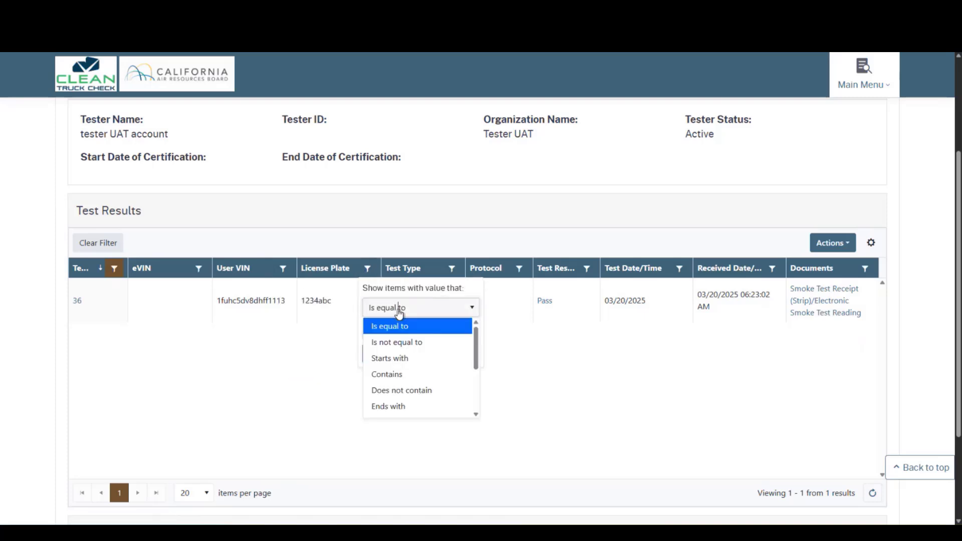
click(399, 311)
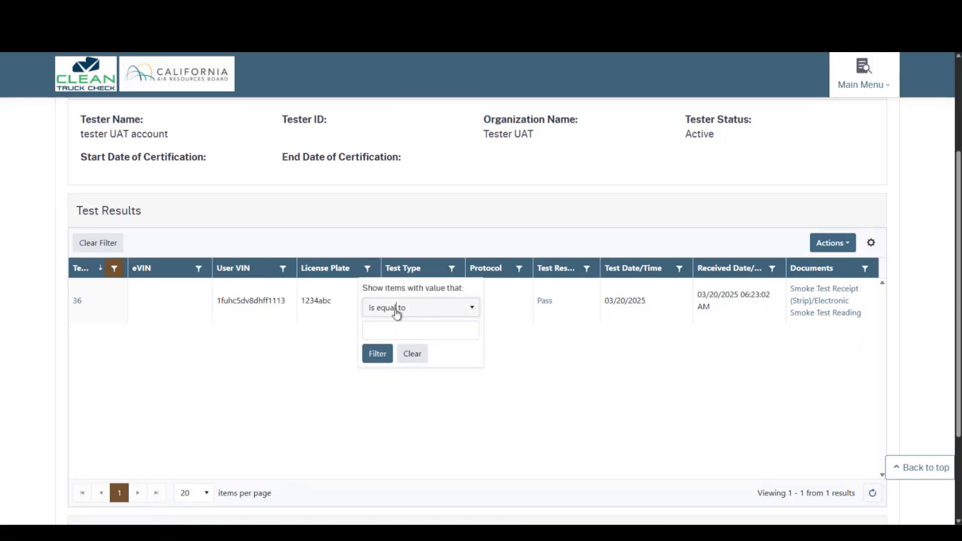
- Inspect the Test Date/Time filter's calendar and operators, then dismiss it unfiltered
click(680, 268)
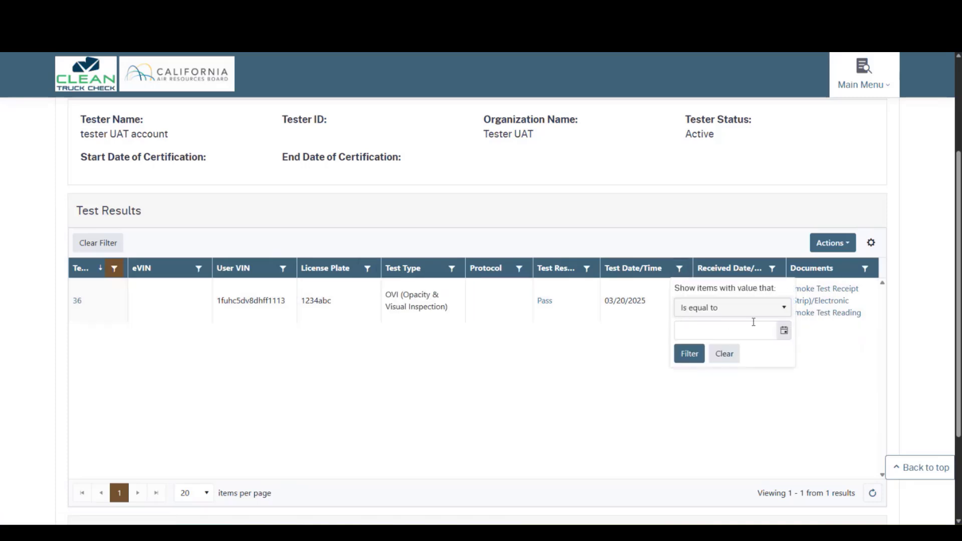
click(784, 330)
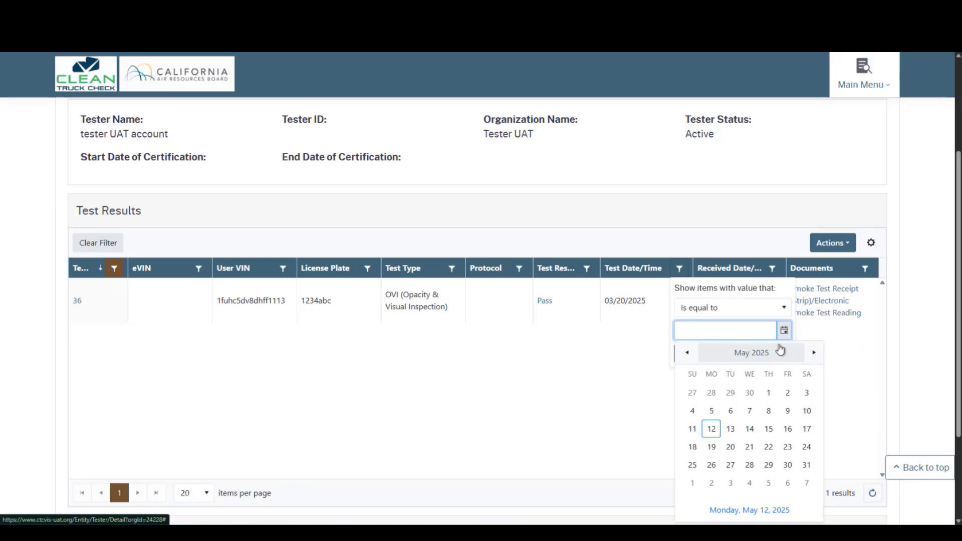
click(783, 308)
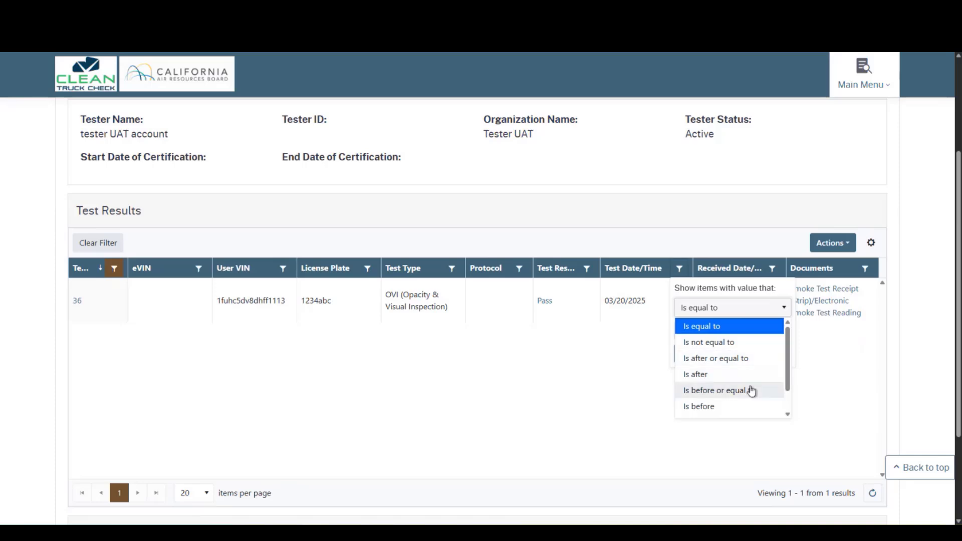
scroll(752, 404, down, 1)
scroll(751, 406, down, 1)
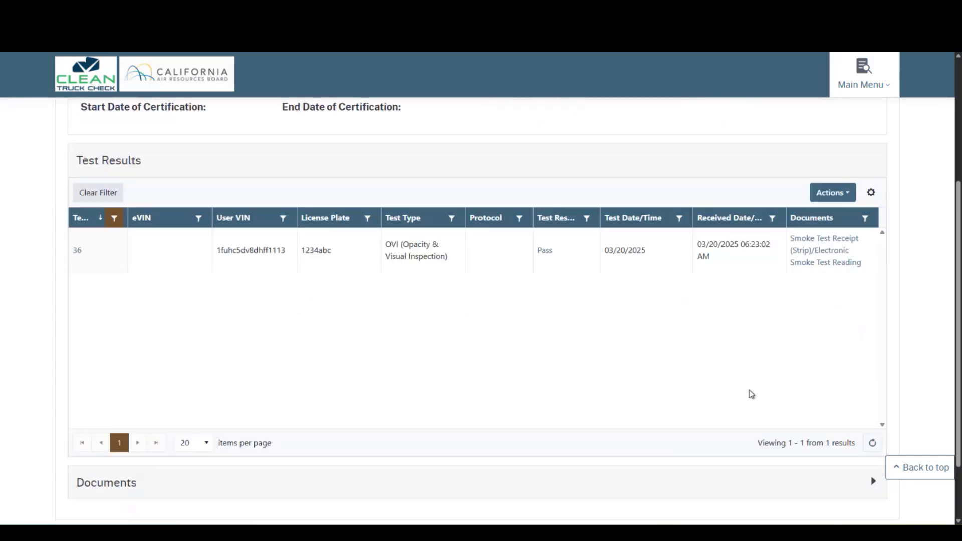
click(681, 220)
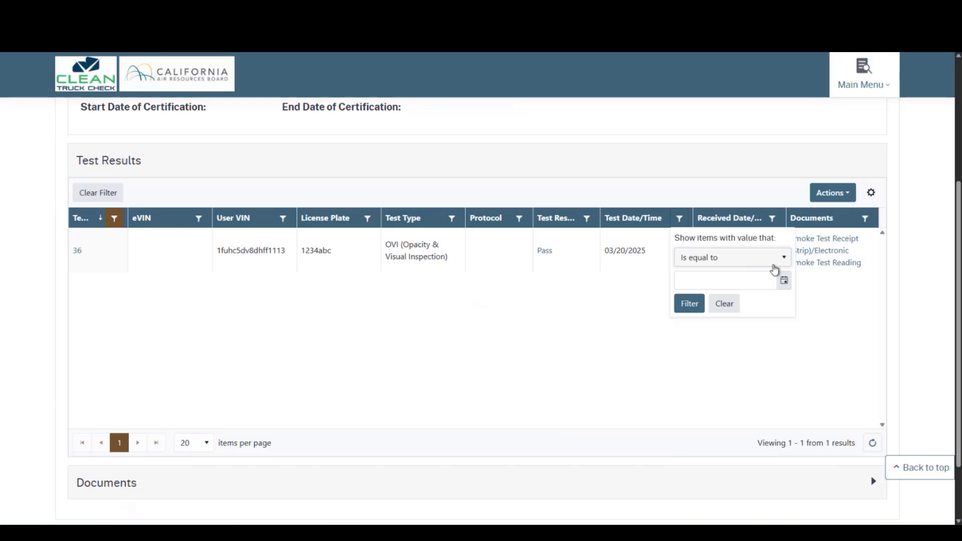
click(757, 348)
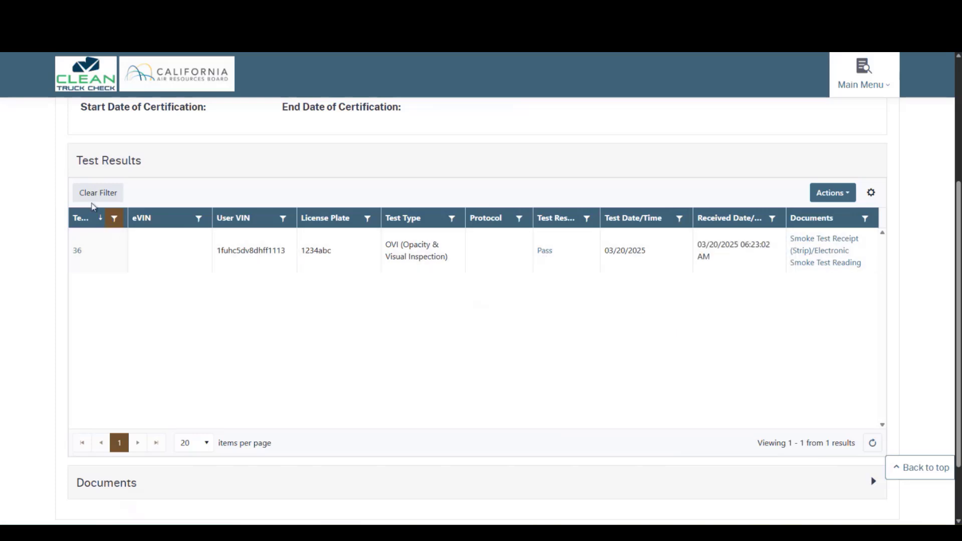
- Clear the filter to list all 9 tests, then briefly highlight test 1039's VIN
click(98, 199)
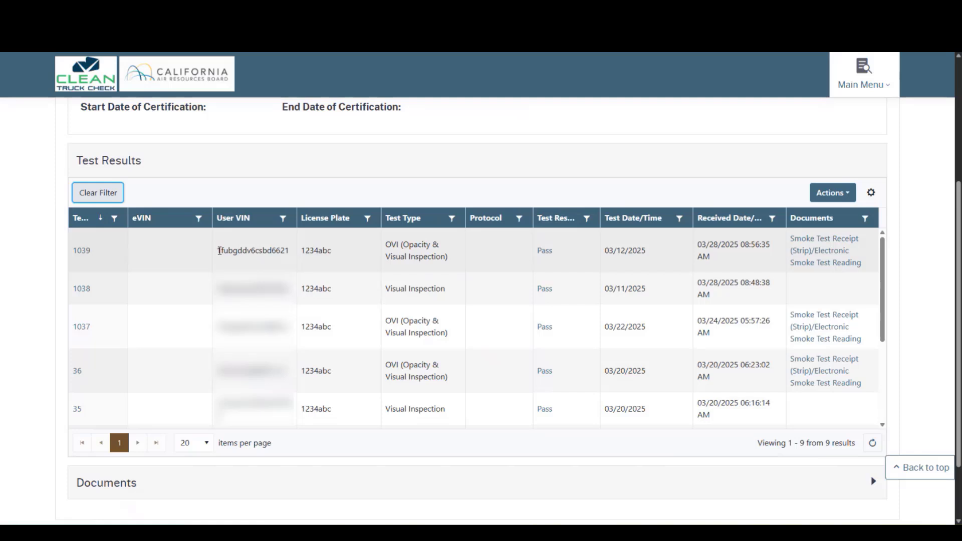
click(222, 252)
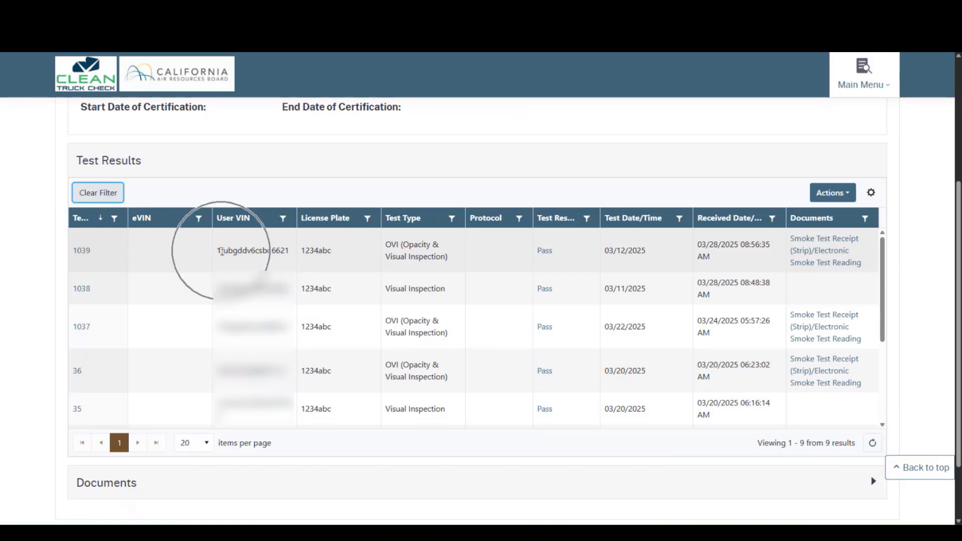
drag(219, 250, 265, 251)
click(251, 251)
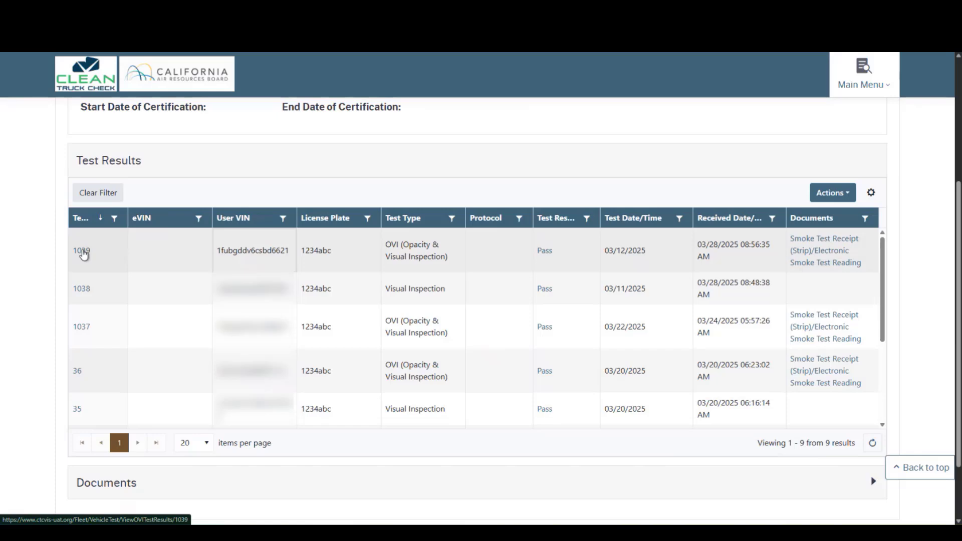
click(82, 252)
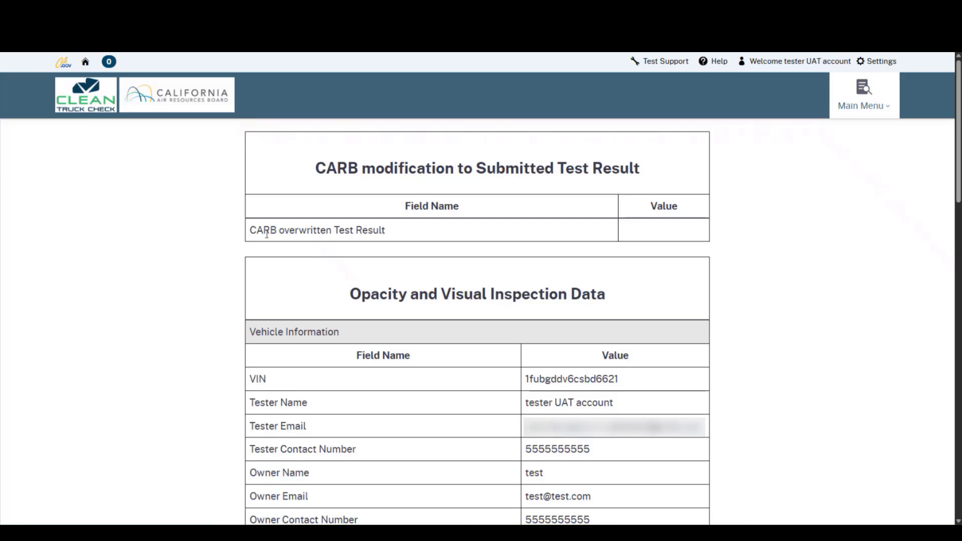
scroll(285, 250, down, 4)
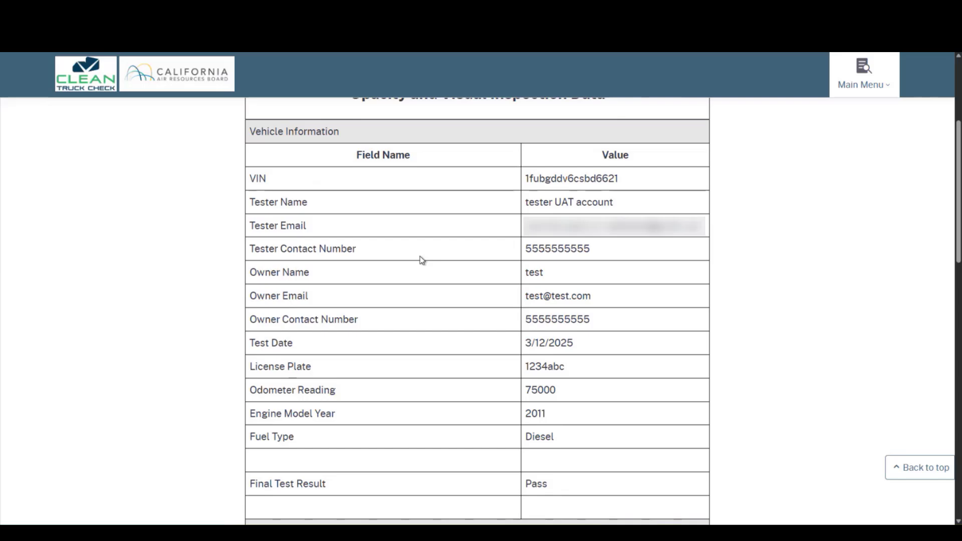
scroll(420, 257, down, 2)
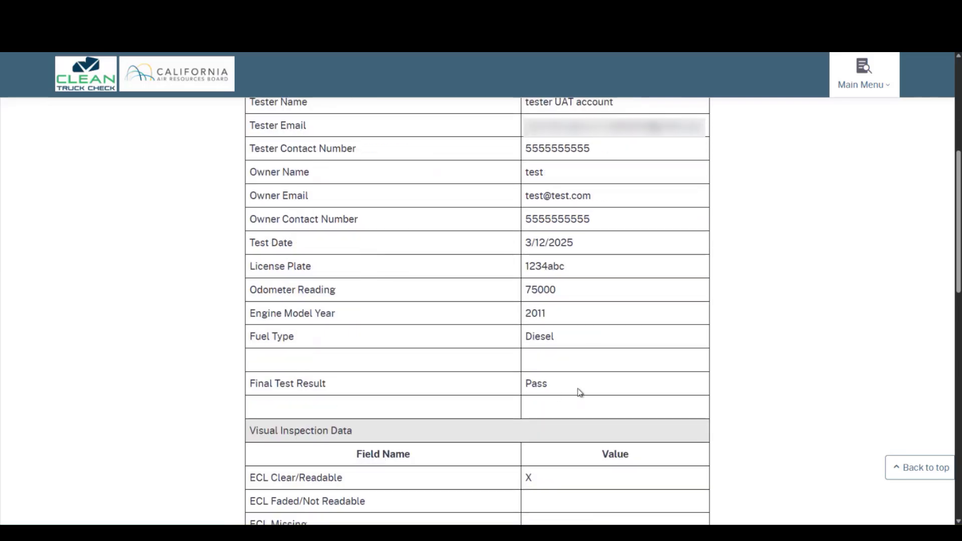
double_click(535, 384)
scroll(401, 383, down, 3)
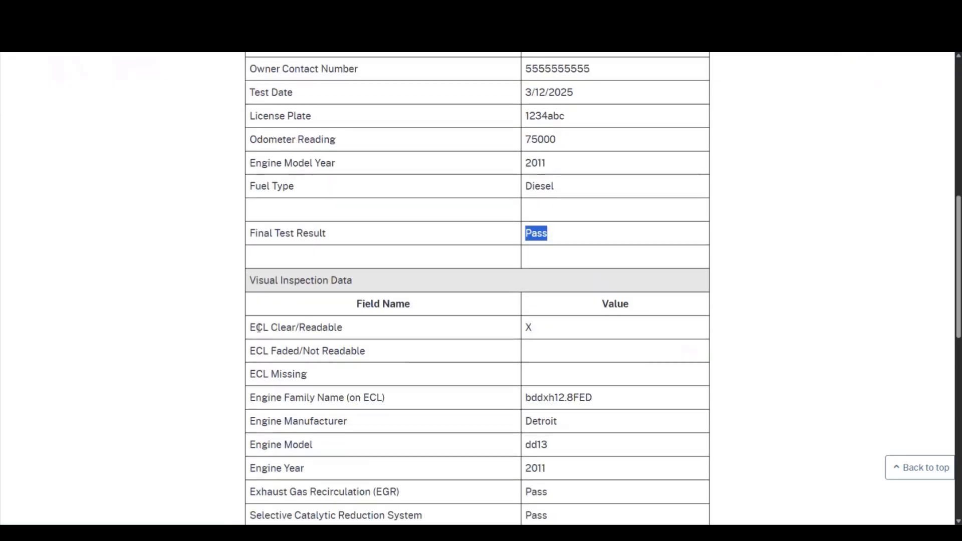
scroll(274, 331, down, 2)
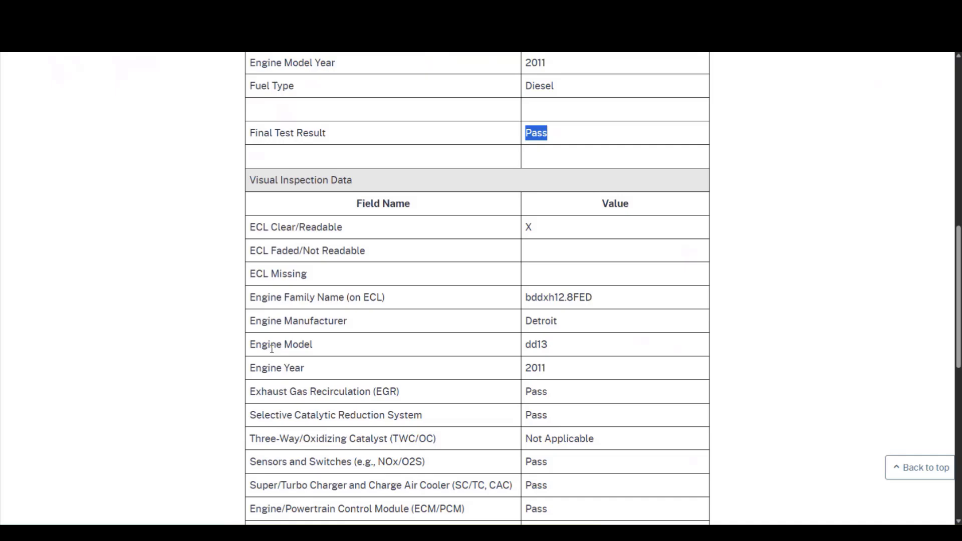
scroll(263, 349, down, 4)
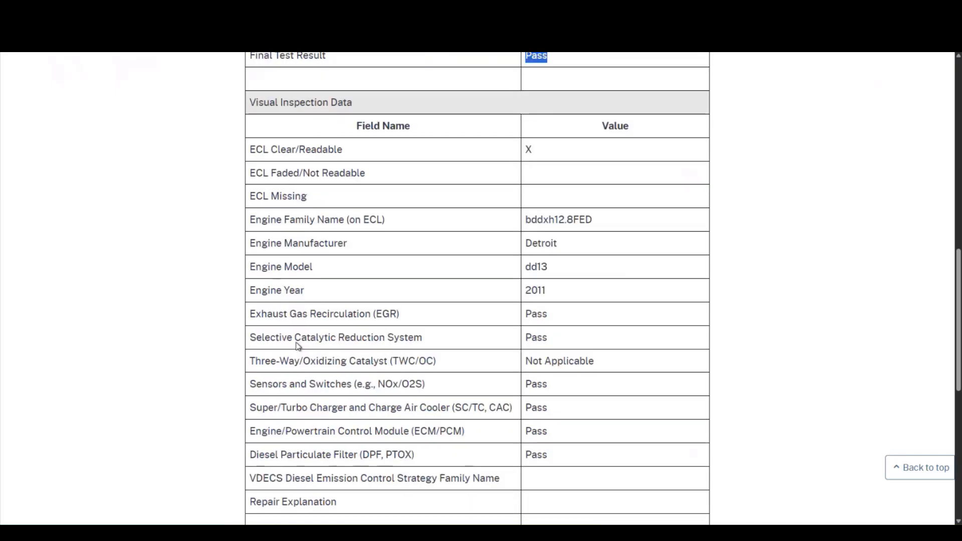
double_click(549, 426)
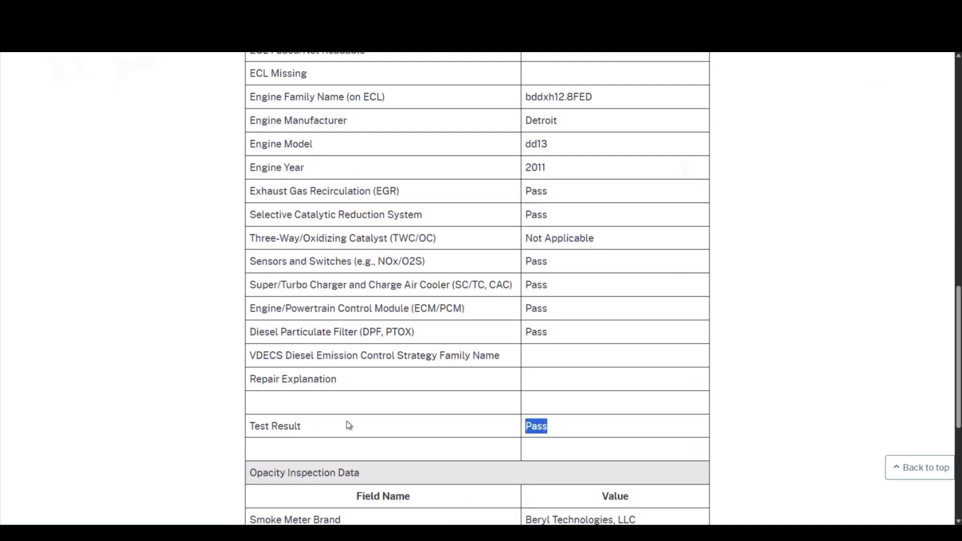
scroll(343, 423, down, 2)
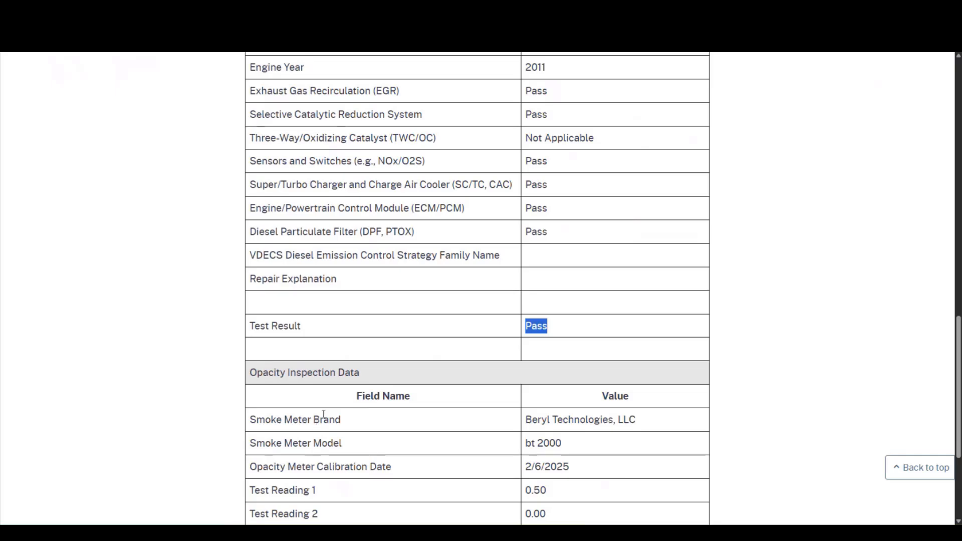
scroll(323, 414, down, 3)
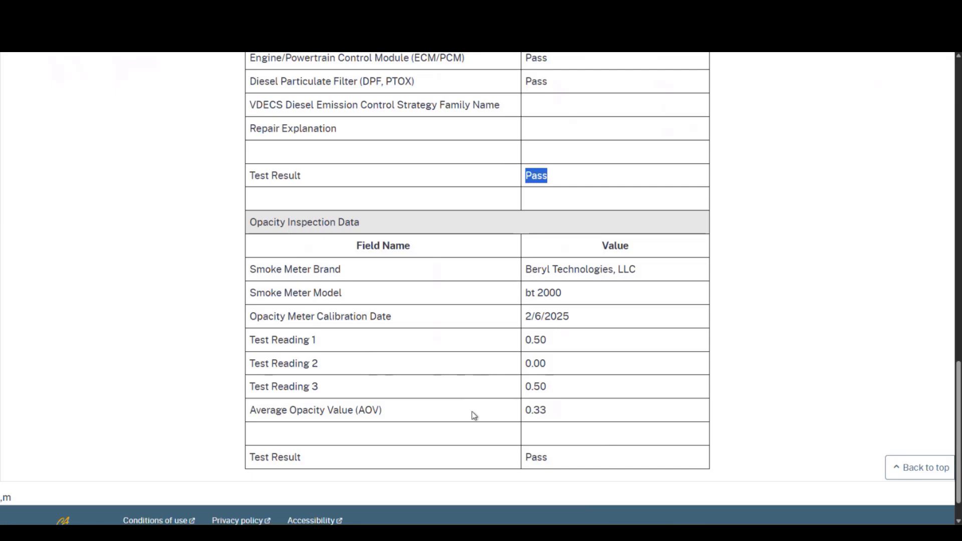
scroll(476, 415, up, 15)
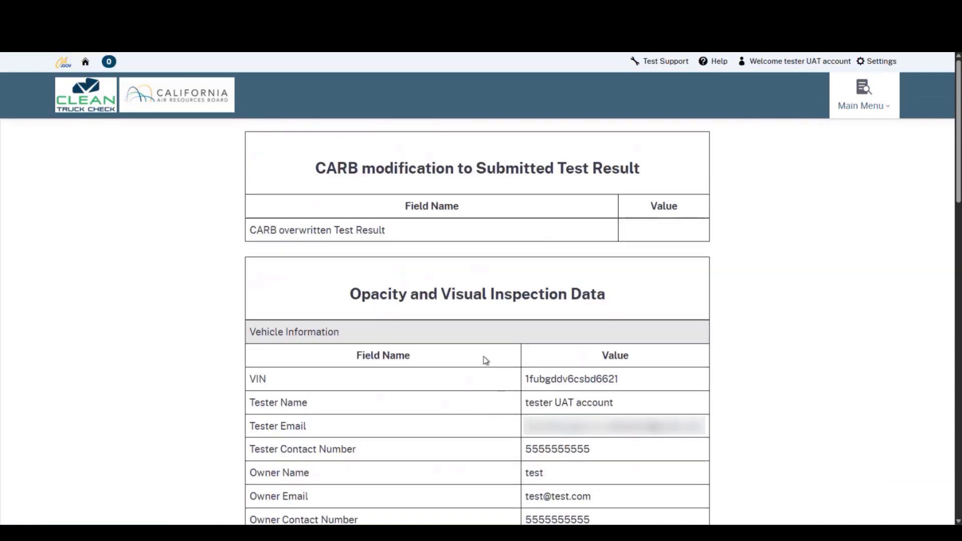
- Print the detailed OVI result to the office printer, then go back to Test Results
right_click(485, 360)
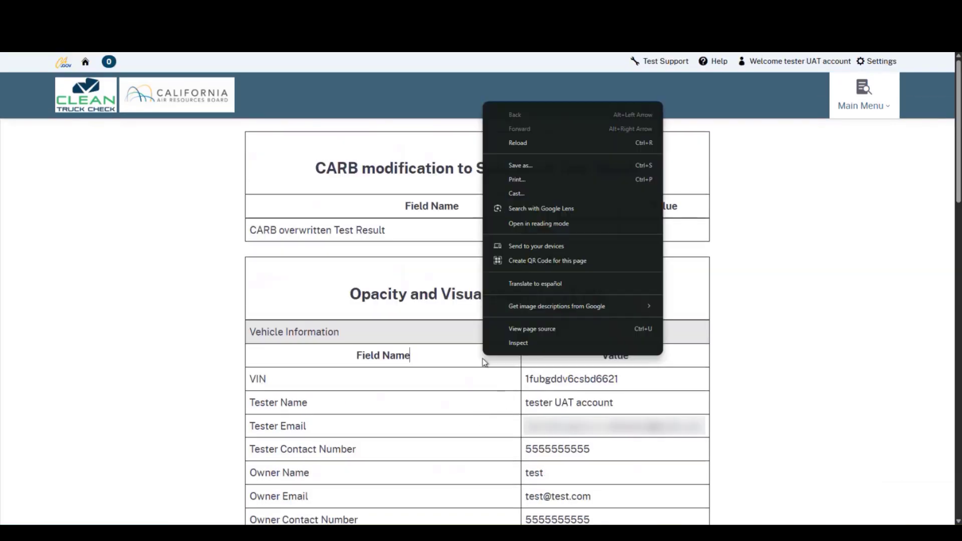
click(549, 181)
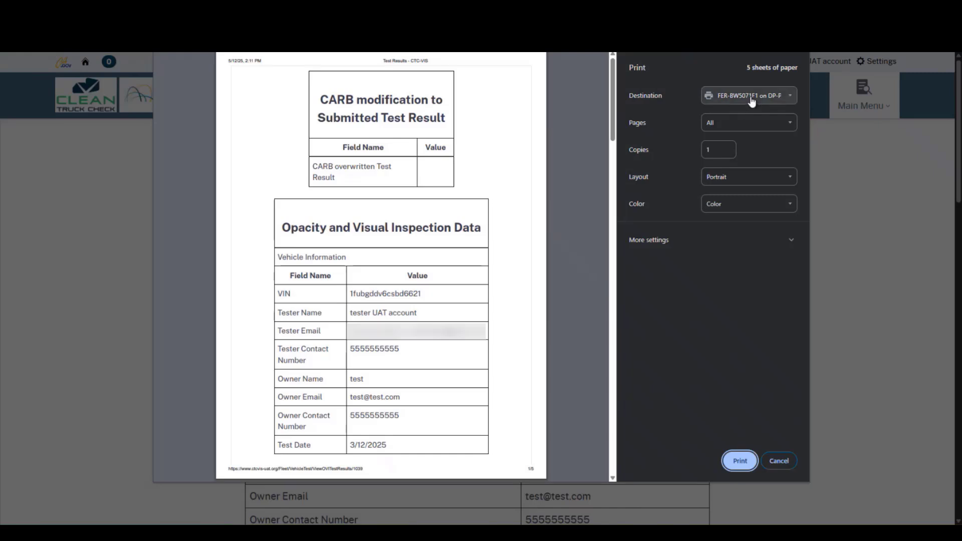
click(752, 100)
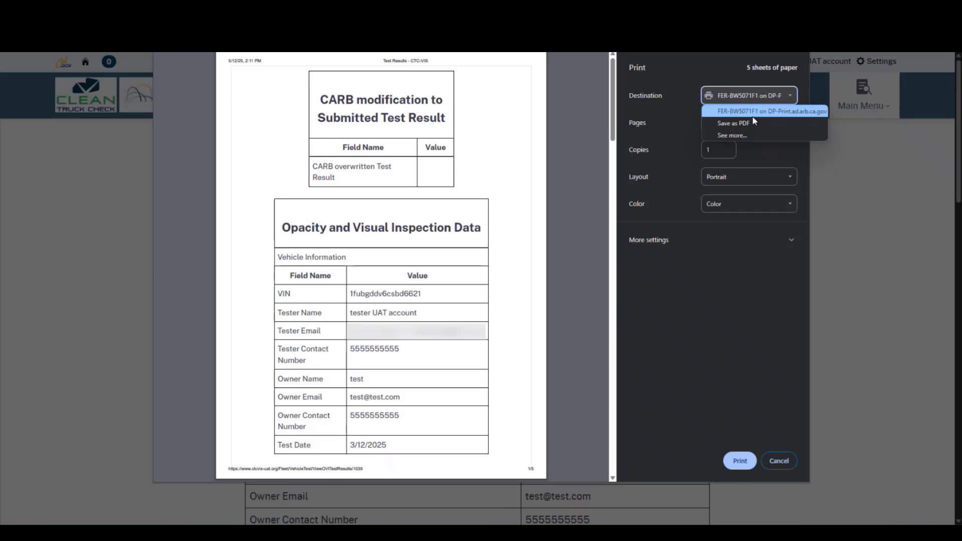
click(754, 114)
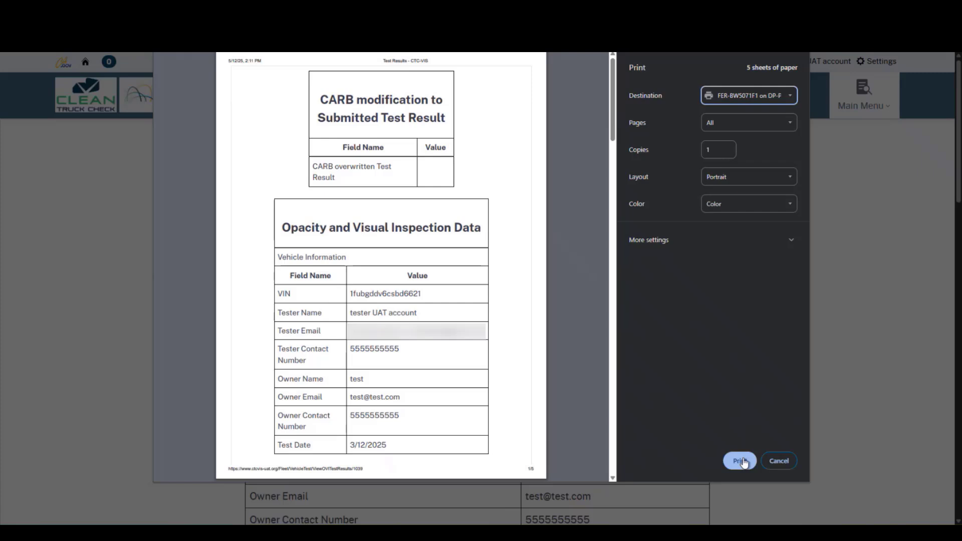
click(775, 460)
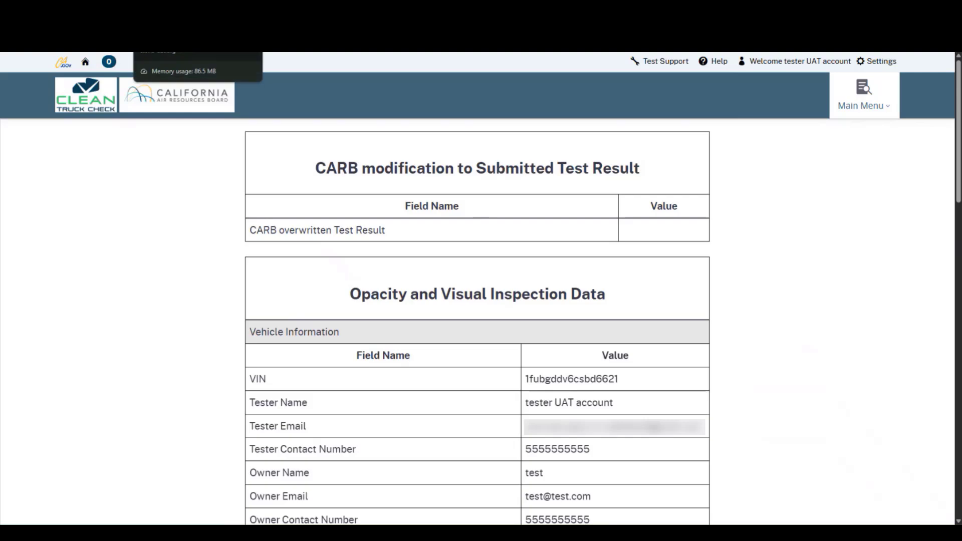
click(234, 46)
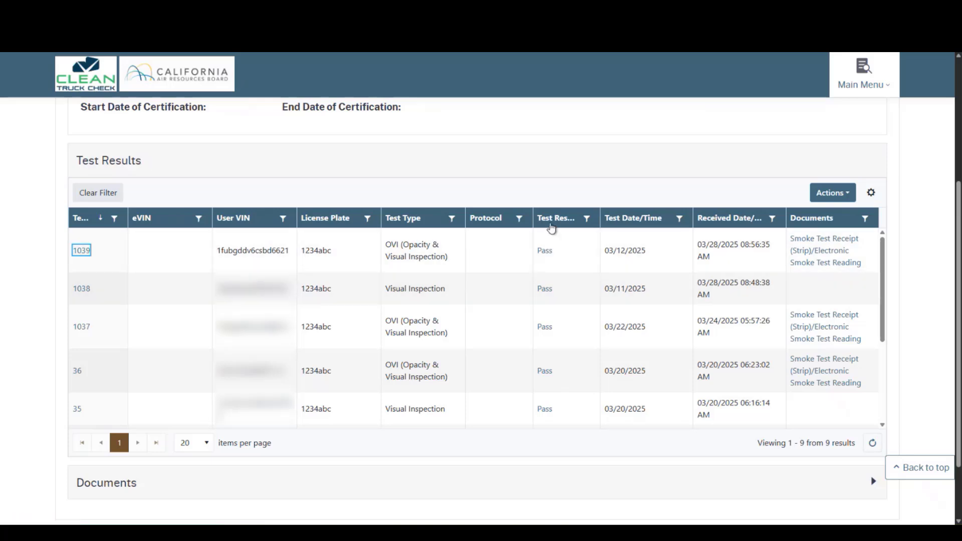
- Open test 1039's Pass result page and highlight its congratulations message twice
click(551, 226)
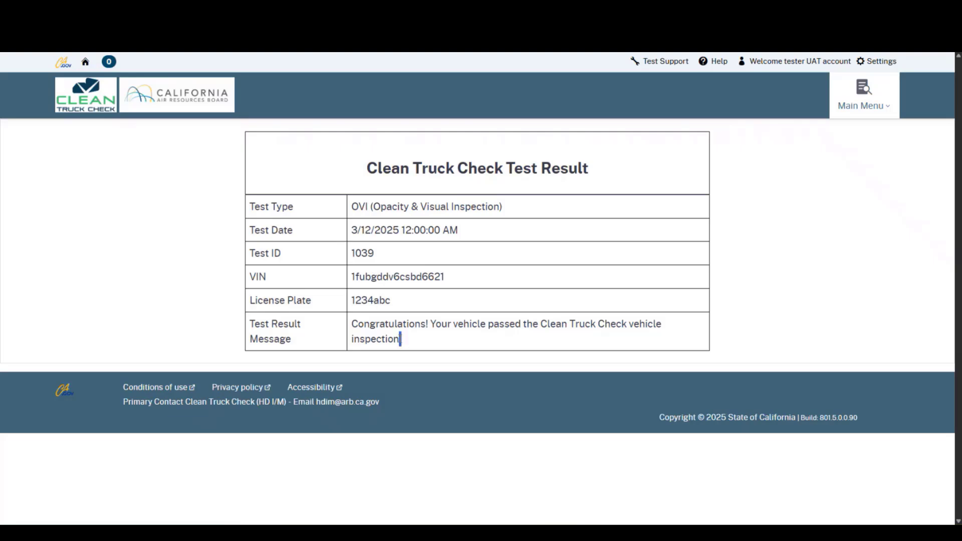
drag(405, 342, 353, 330)
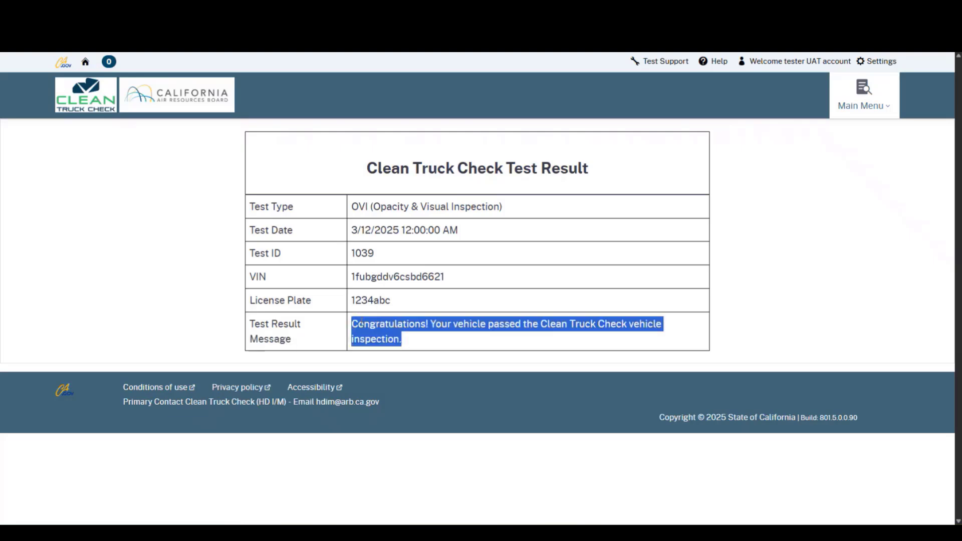
click(430, 342)
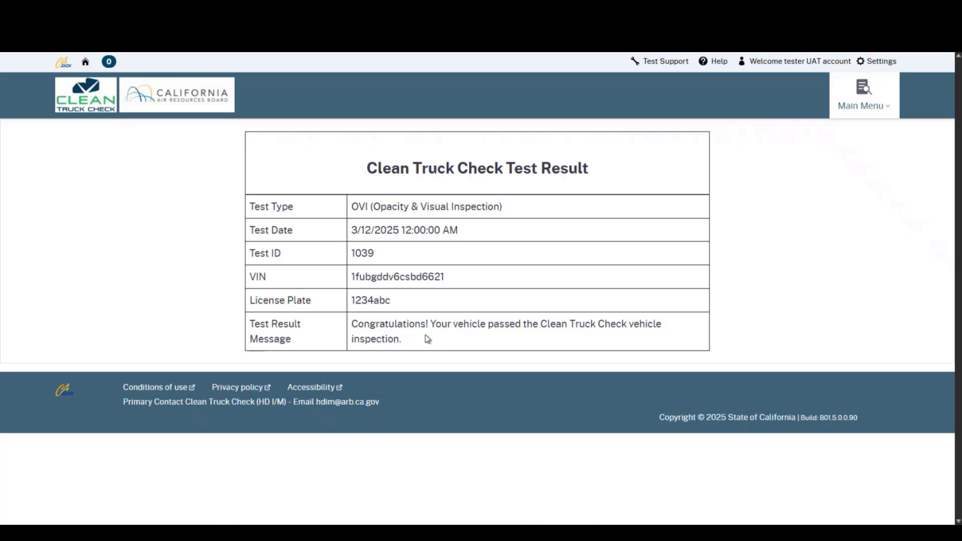
drag(420, 341, 353, 330)
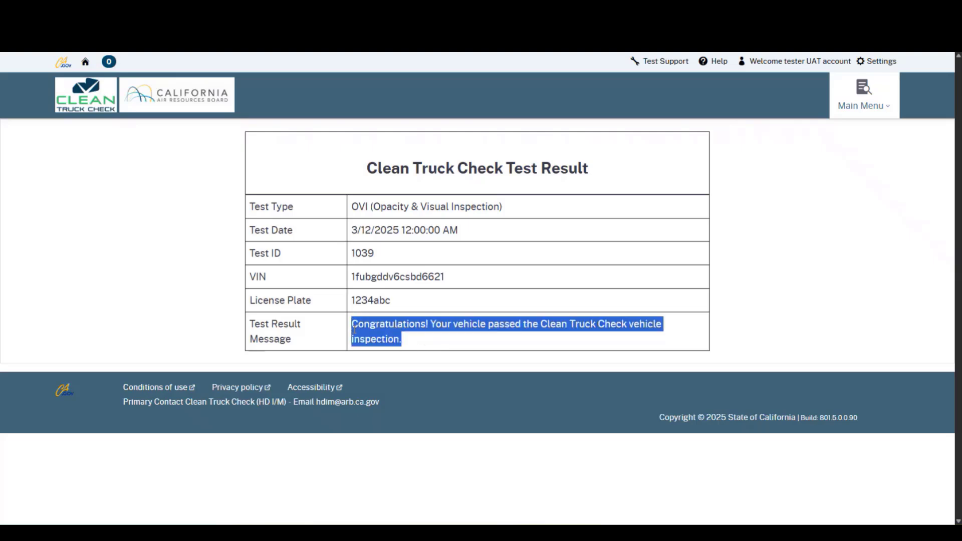
click(409, 342)
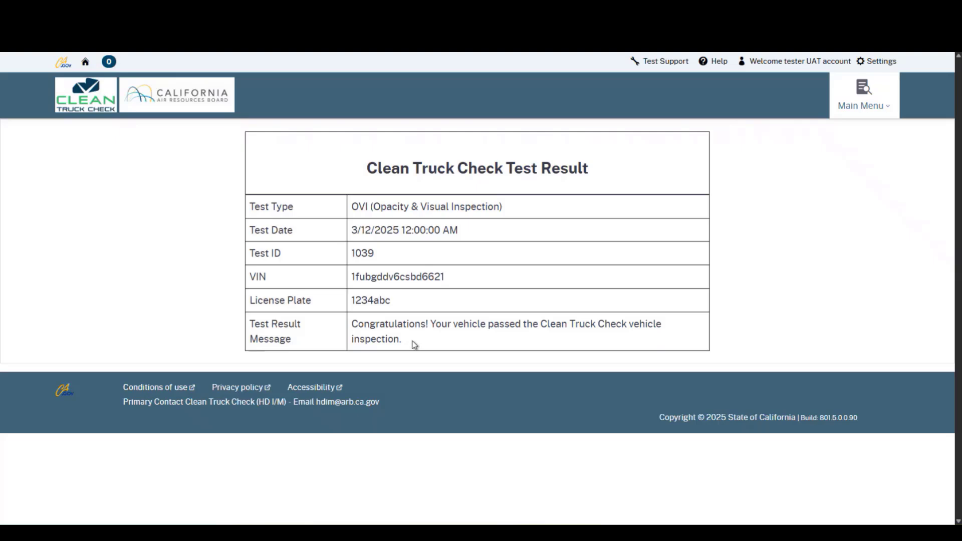
- Set the short result's print destination to Save as PDF, then cancel the dialog
right_click(414, 345)
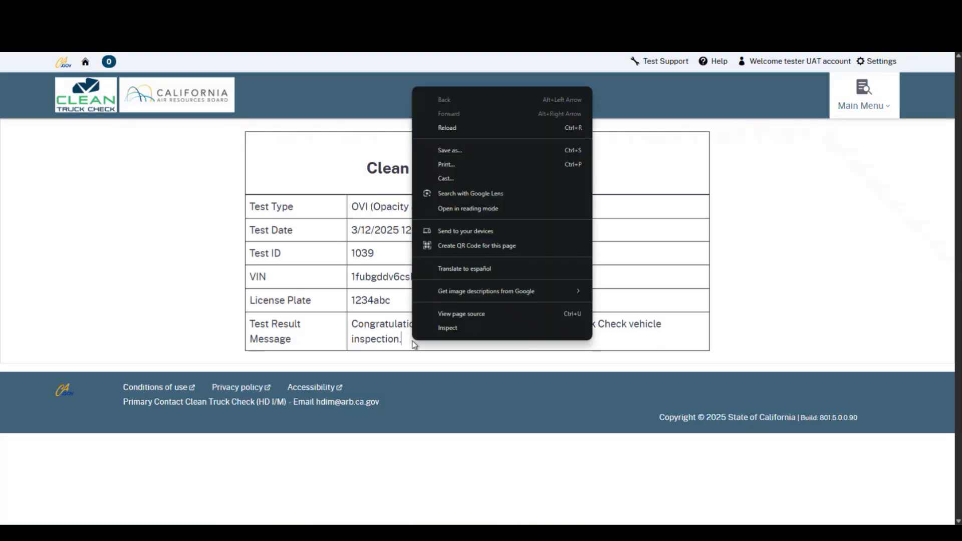
click(485, 167)
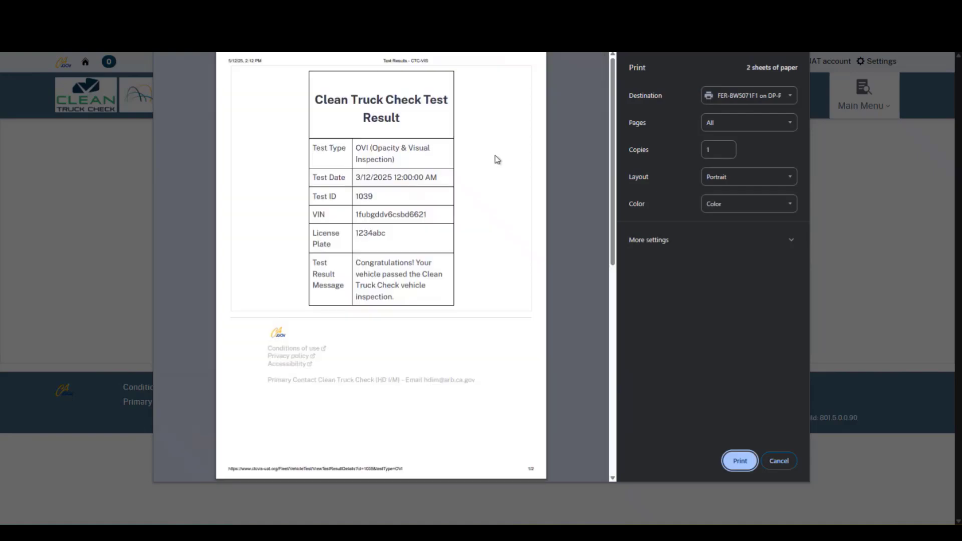
click(731, 95)
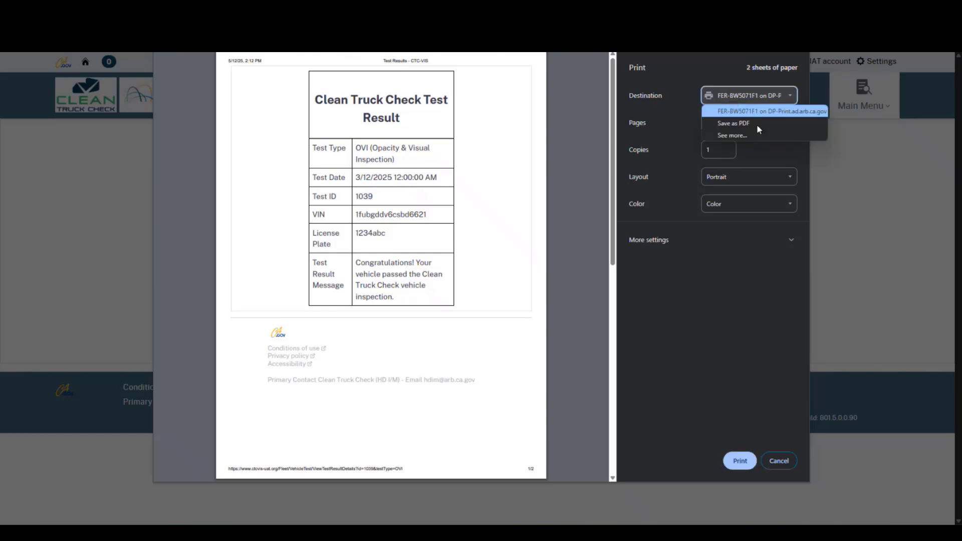
click(755, 125)
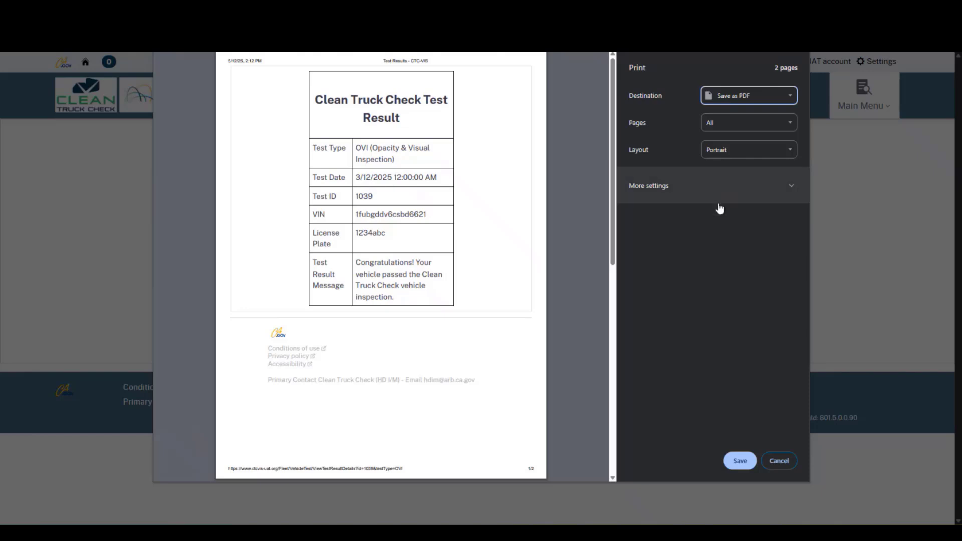
click(775, 460)
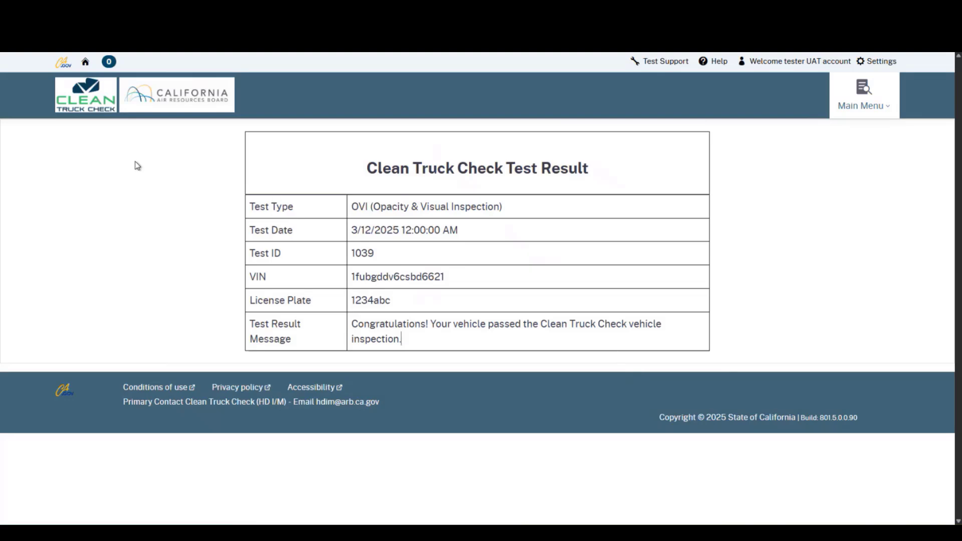
key(alt+Left)
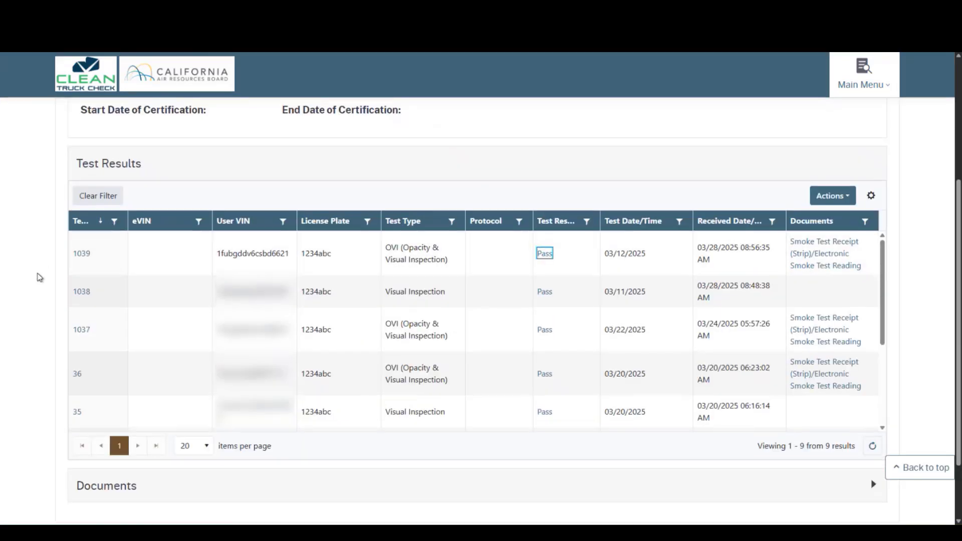
scroll(41, 277, up, 4)
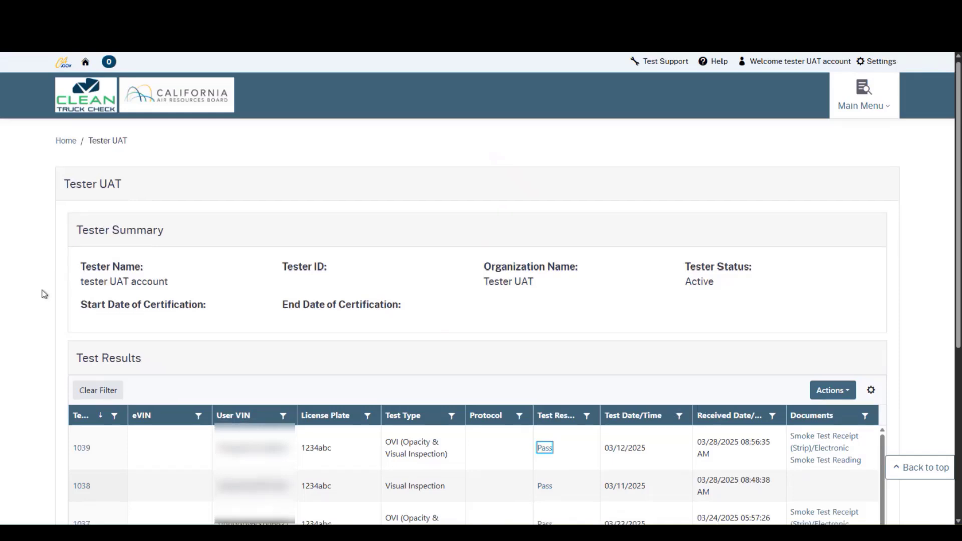
scroll(44, 292, down, 1)
scroll(43, 294, down, 2)
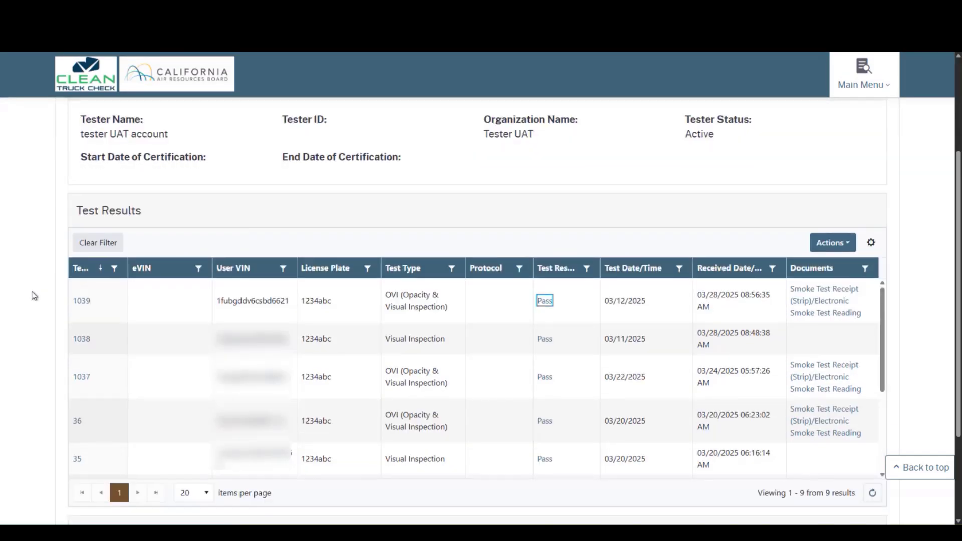